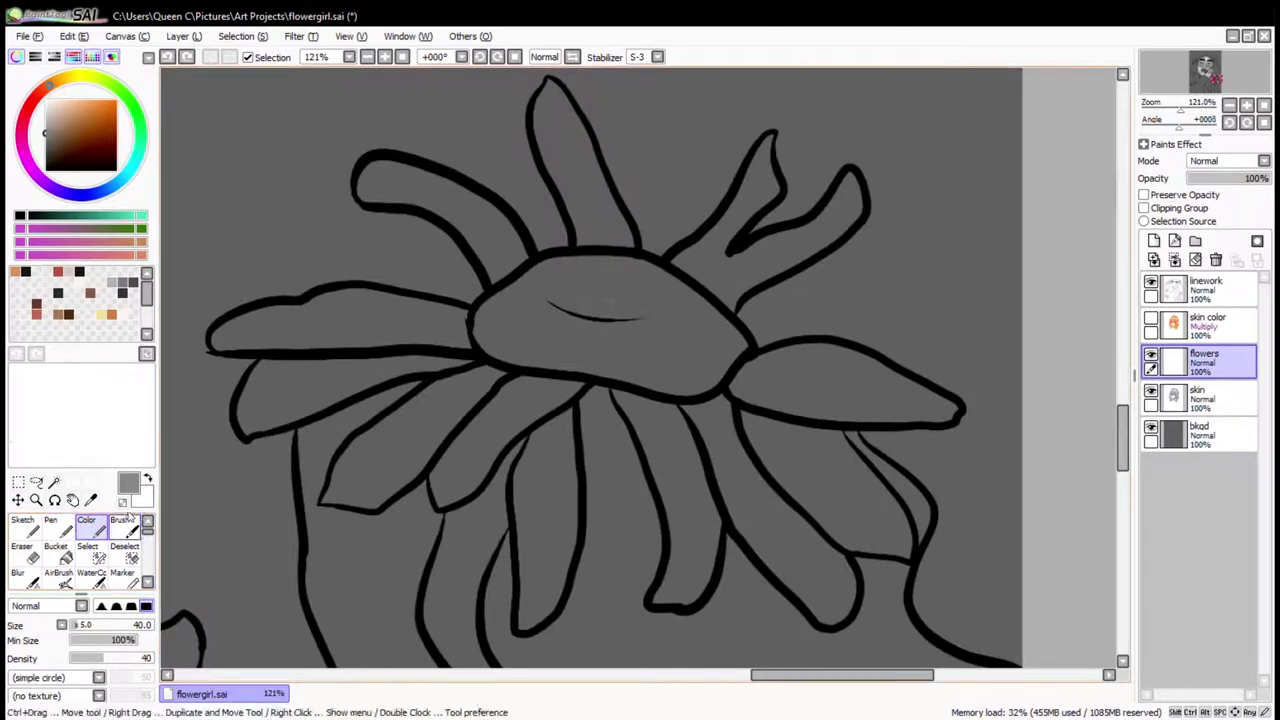
Paint the flower's center dark grey on the flowers layer, keeping the fill inside the outline
left_click_drag(560, 310, 680, 340)
left_click_drag(500, 300, 583, 277)
mouse_move(480, 320)
left_mouse_down()
mouse_move(700, 385)
mouse_move(700, 329)
mouse_move(534, 323)
mouse_move(615, 310)
mouse_move(594, 309)
left_mouse_up()
key("bracketleft")
key("bracketleft")
key("bracketleft")
key("c")
key("c")
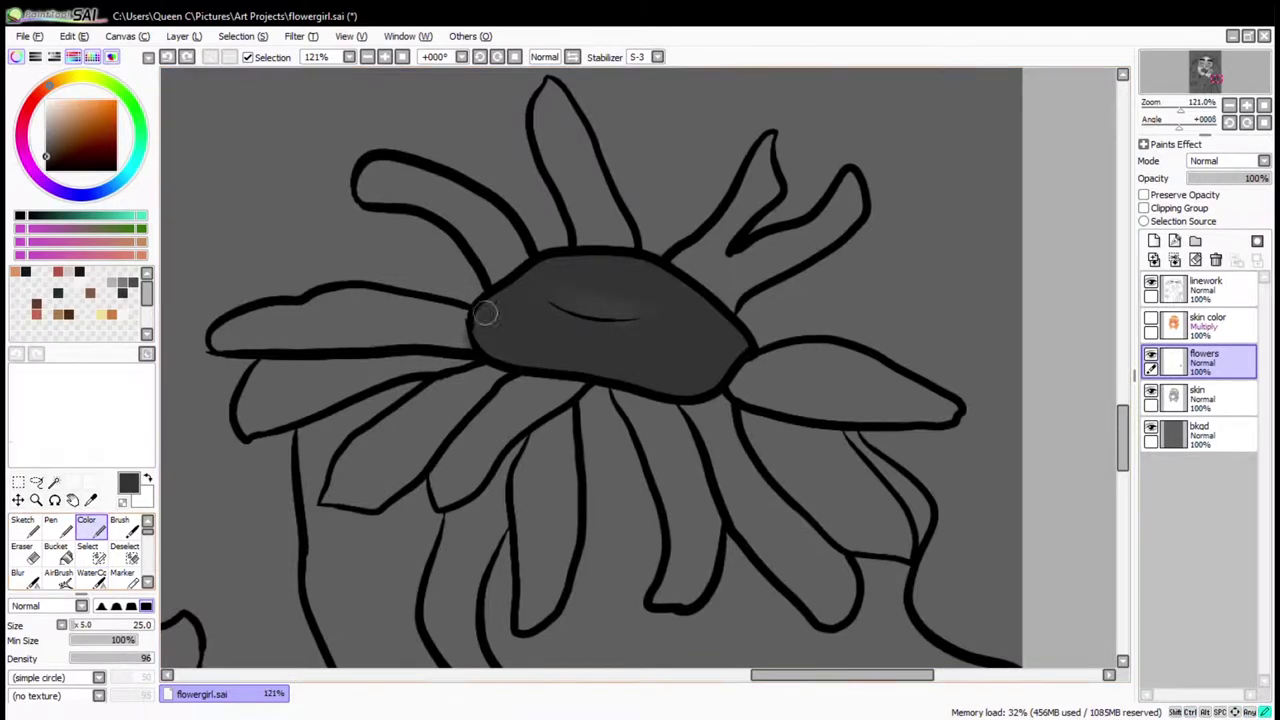
Paint the daisy's five lower-left petals light grey, cleaning up spill outside the outlines with the Eraser
mouse_move(215, 342)
left_mouse_down()
mouse_move(390, 309)
mouse_move(377, 327)
mouse_move(397, 356)
mouse_move(277, 412)
mouse_move(263, 392)
mouse_move(464, 361)
mouse_move(568, 390)
mouse_move(538, 425)
mouse_move(535, 610)
left_mouse_up()
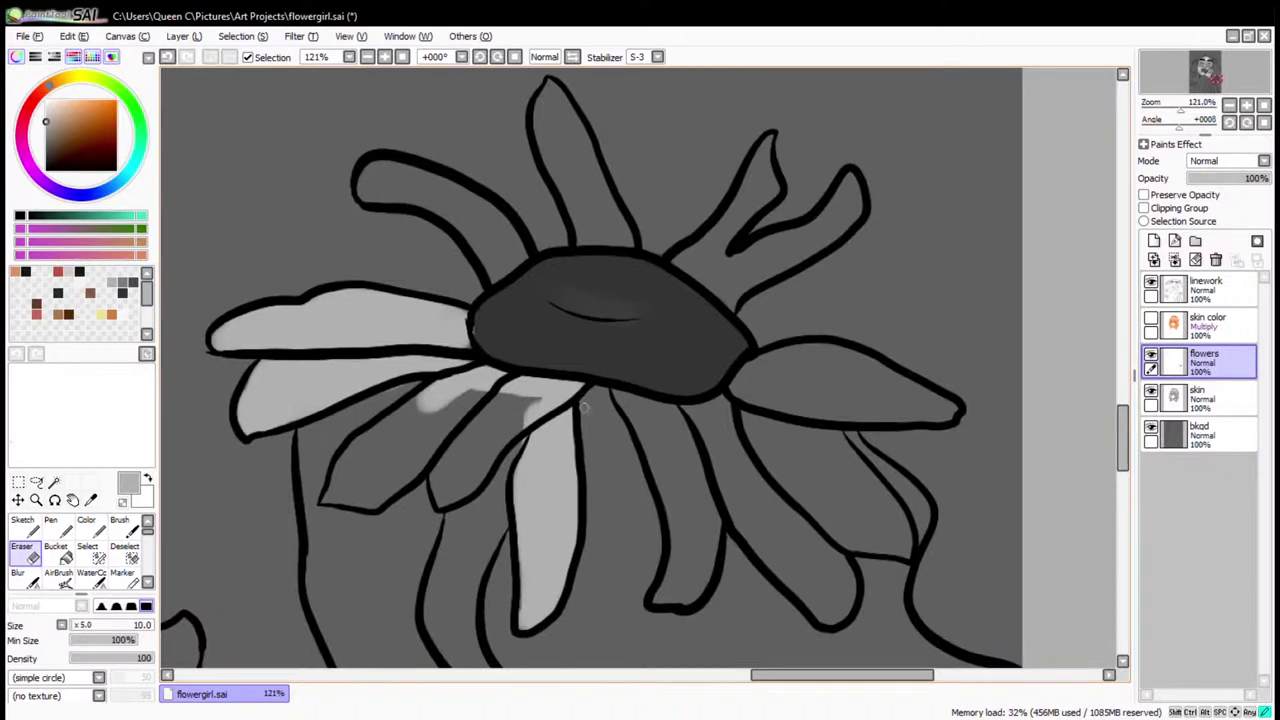
mouse_move(505, 400)
left_mouse_down()
mouse_move(455, 430)
mouse_move(445, 490)
left_mouse_up()
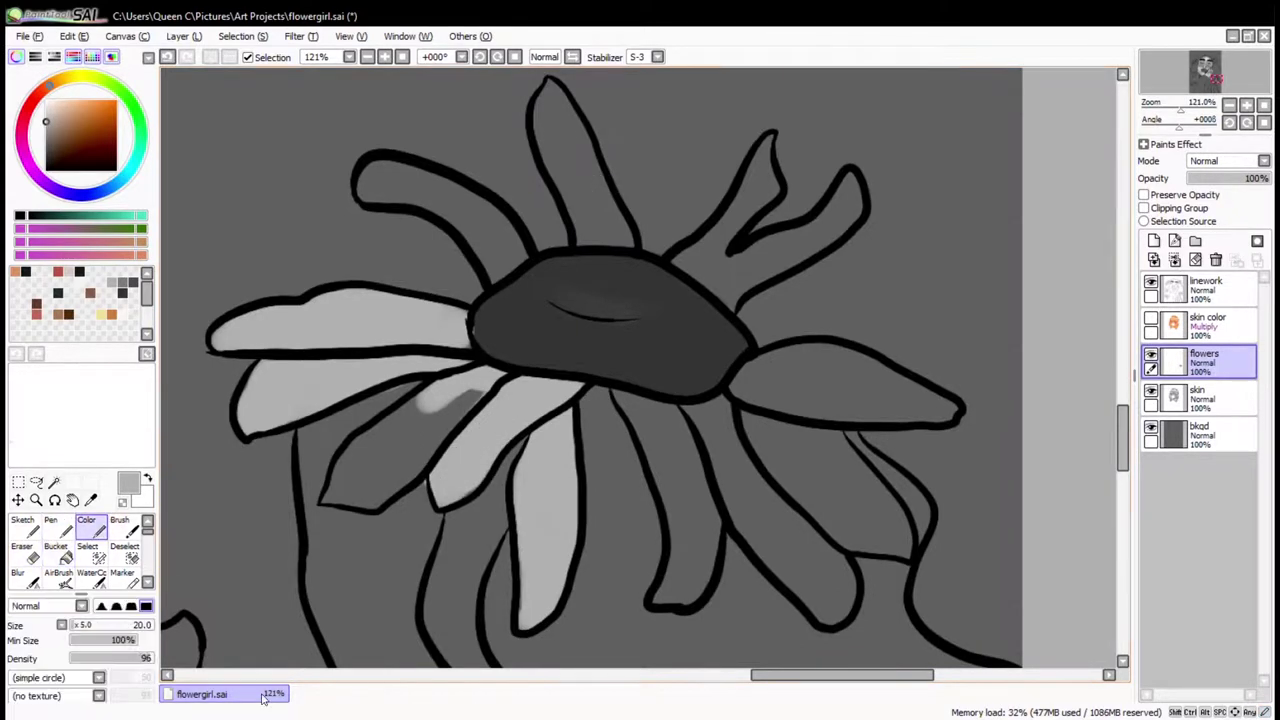
mouse_move(440, 398)
left_mouse_down()
mouse_move(340, 480)
mouse_move(467, 405)
mouse_move(466, 336)
left_mouse_up()
left_click(466, 336, "alt")
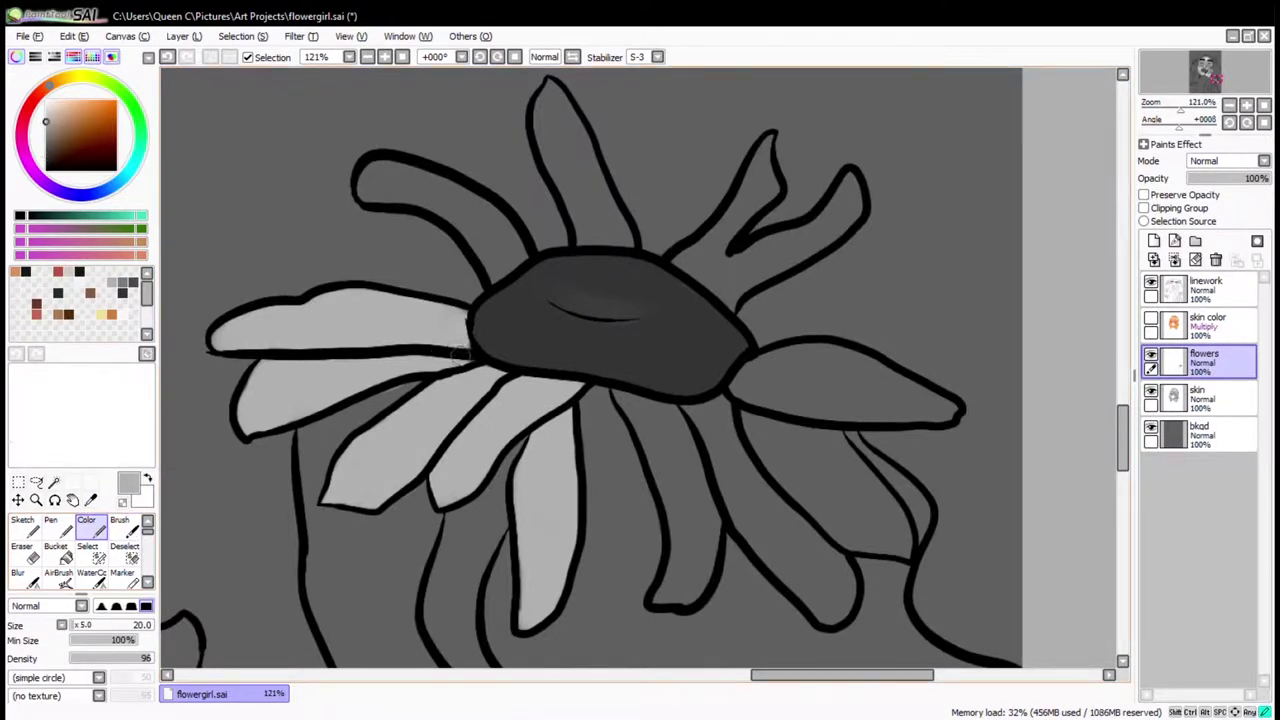
Select the remaining upper and right petals from the linework layer with the Magic Wand and paint them light grey on the flowers layer
left_click(1200, 290)
left_click(54, 482)
left_click(575, 160)
left_click(790, 220)
left_click(850, 390)
left_click(700, 500)
left_click(1200, 362)
left_click(87, 525)
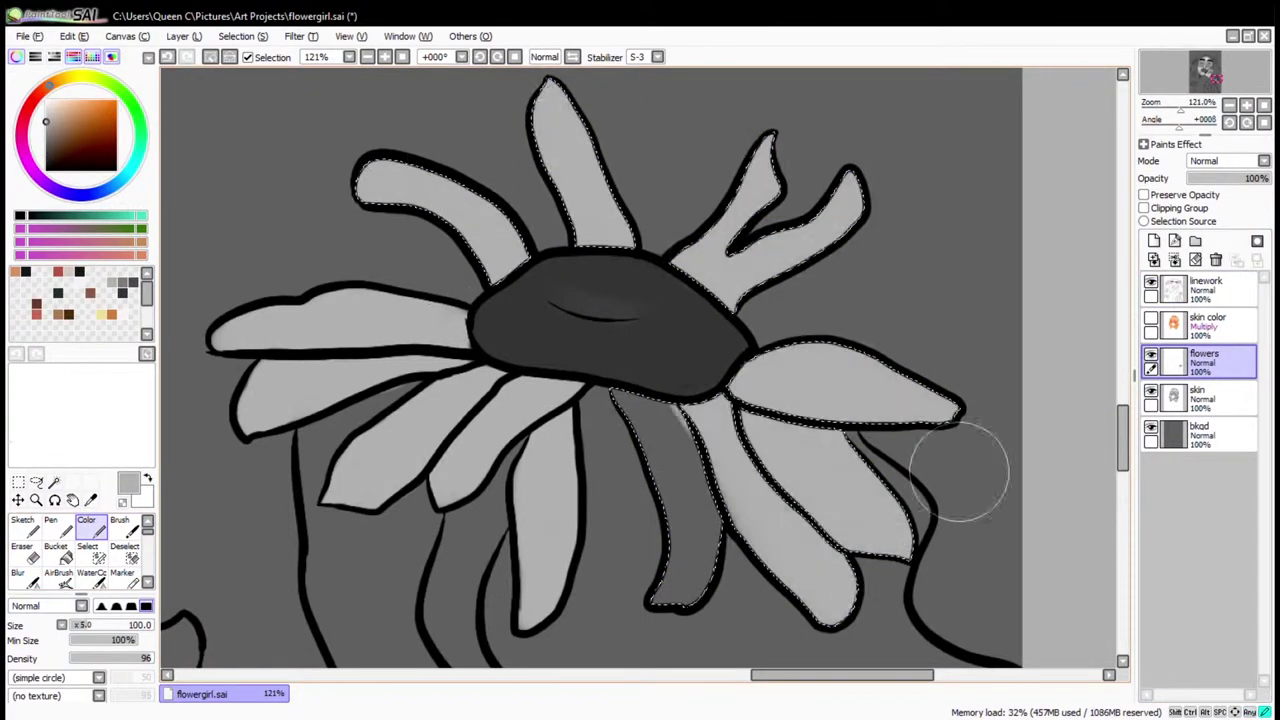
Add the left petals to the selection from the linework layer and paint mid-grey shadows at the petal bases on the flowers layer
left_click(54, 482)
left_click(1200, 290)
left_click(340, 320)
left_click(400, 430)
left_click(545, 550)
left_click(1200, 362)
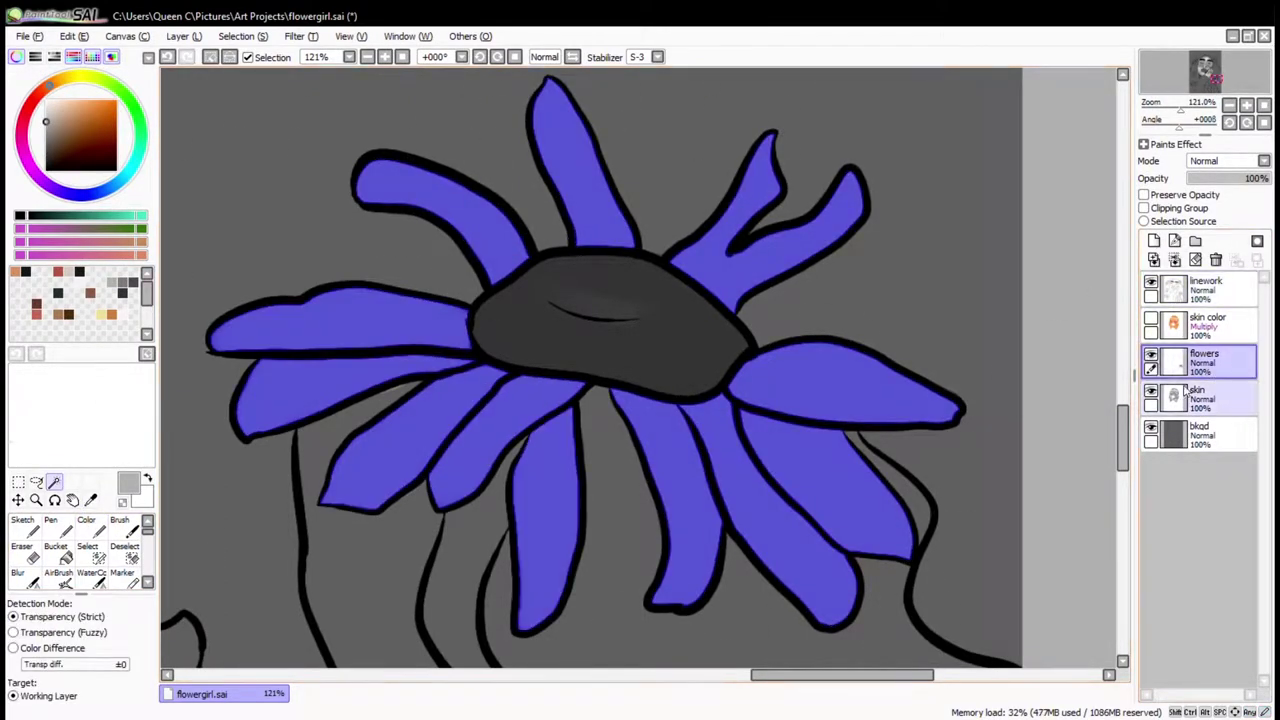
left_click(87, 525)
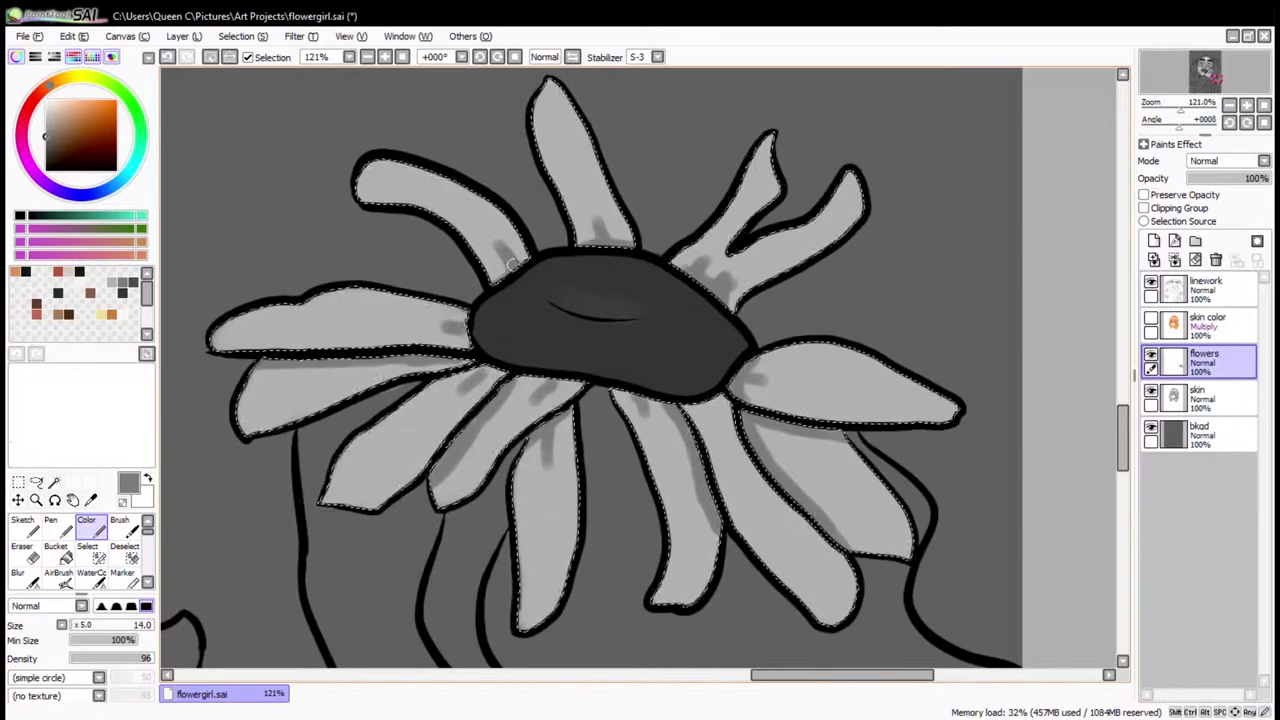
Soften the petal shadows with the WaterColor brush and deepen them in dark grey along the edges where petals overlap
left_click(91, 572)
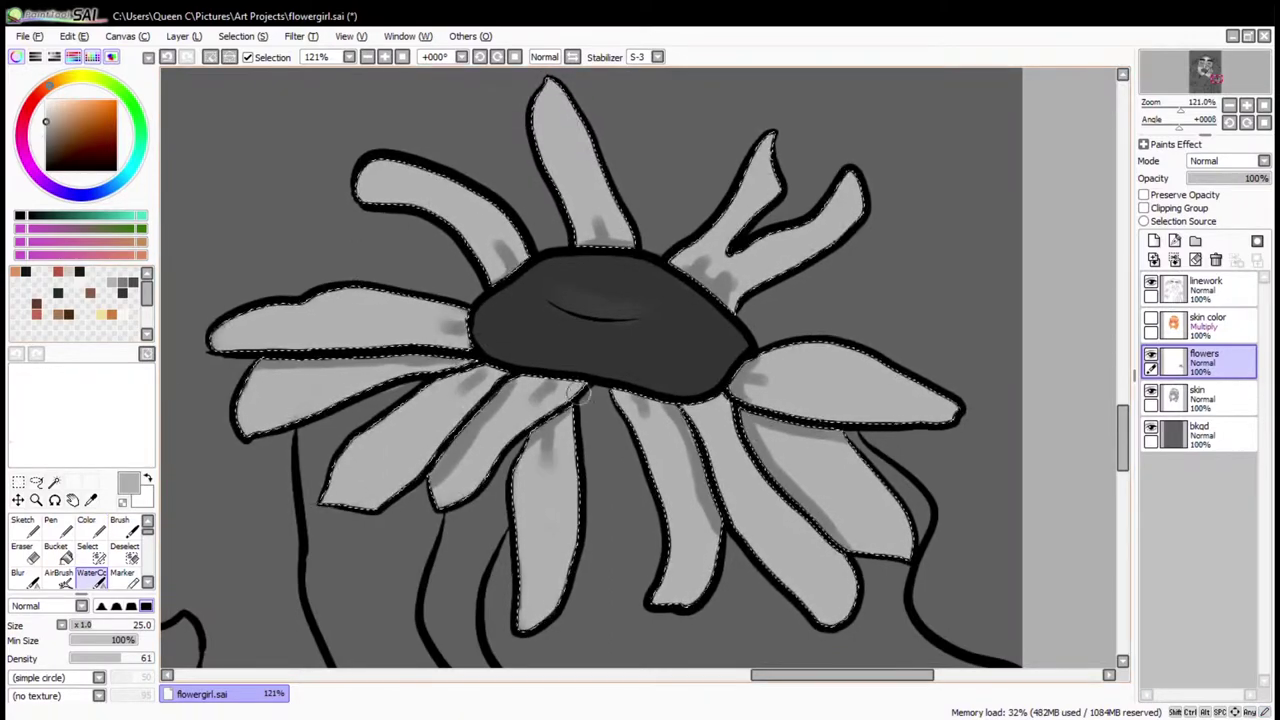
left_click(272, 357, "alt")
key("c")
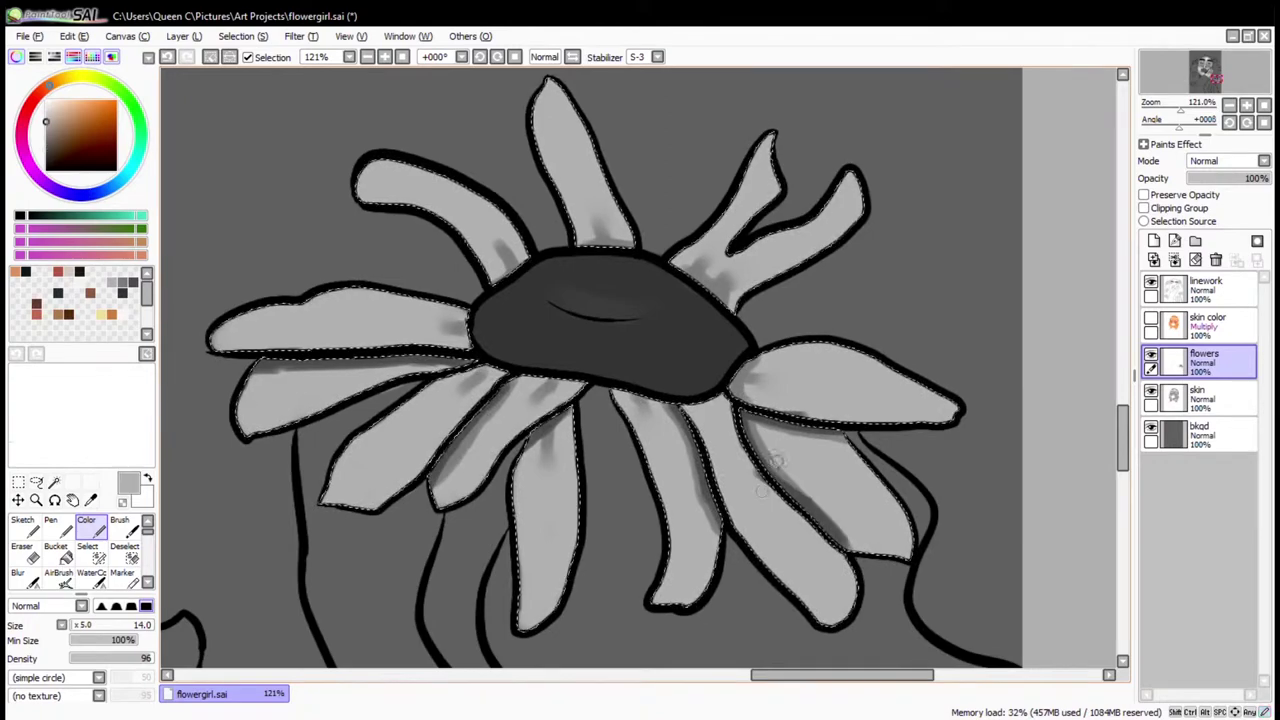
key("w")
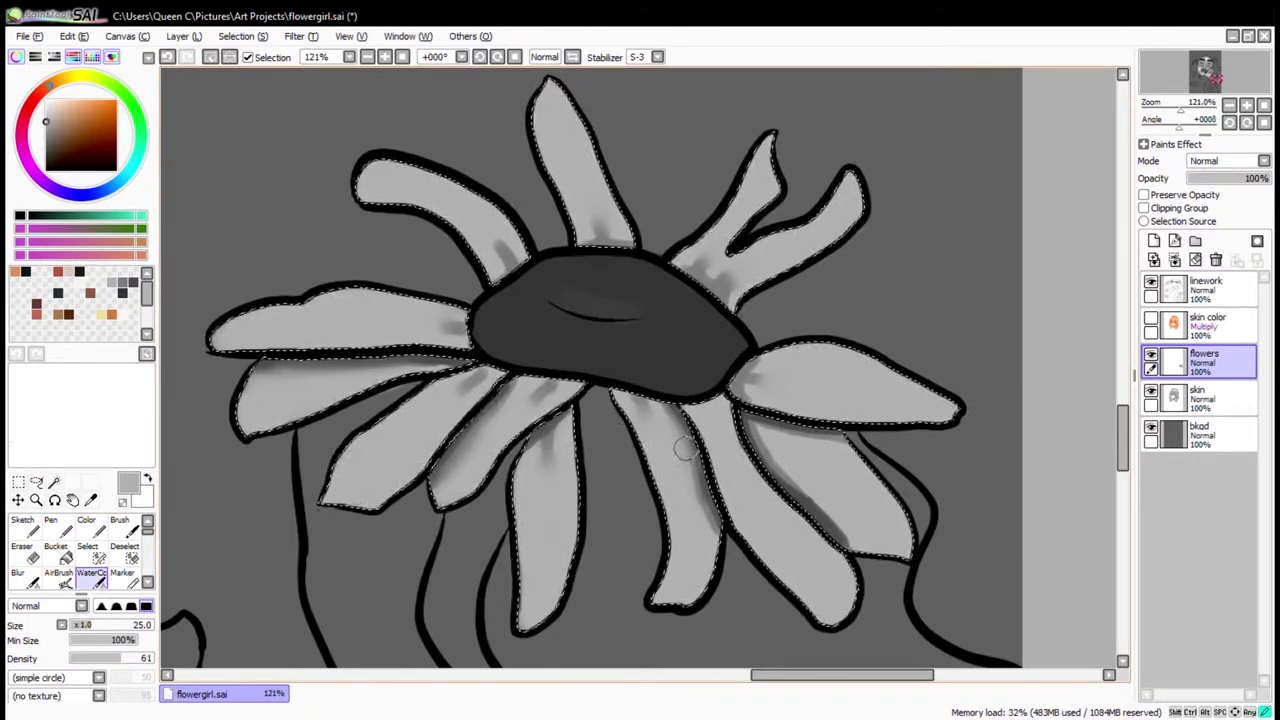
key("c")
scroll(177, 314, "up", 3)
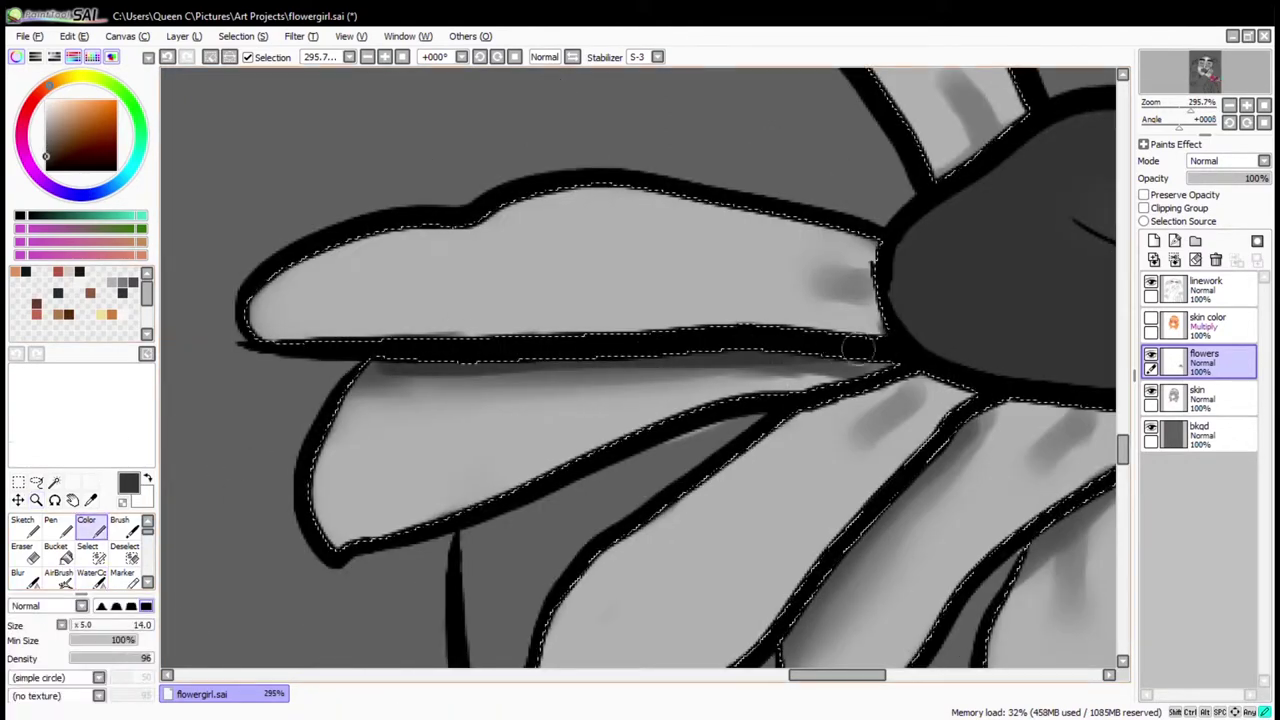
left_click_drag(828, 365, 457, 429)
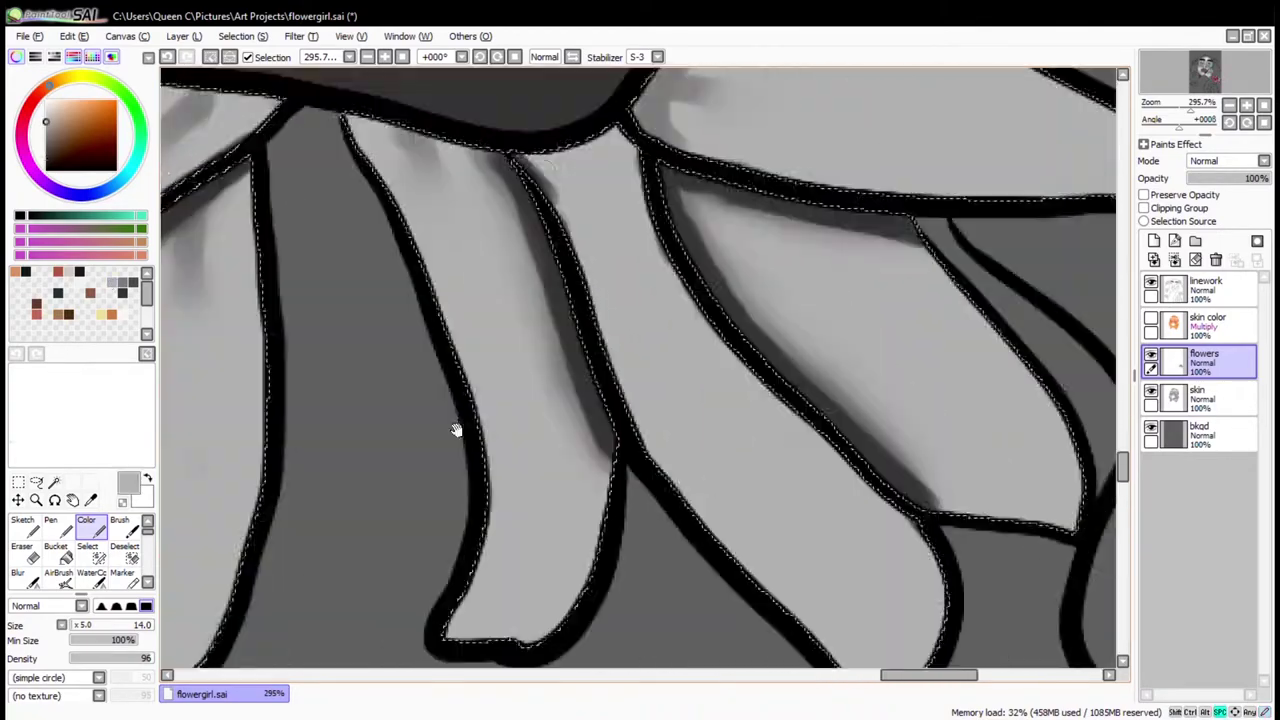
Paint short dark grey shadow strokes at the petal bases around the center with the Color brush at size 8
left_click(1264, 104)
scroll(798, 476, "up", 5)
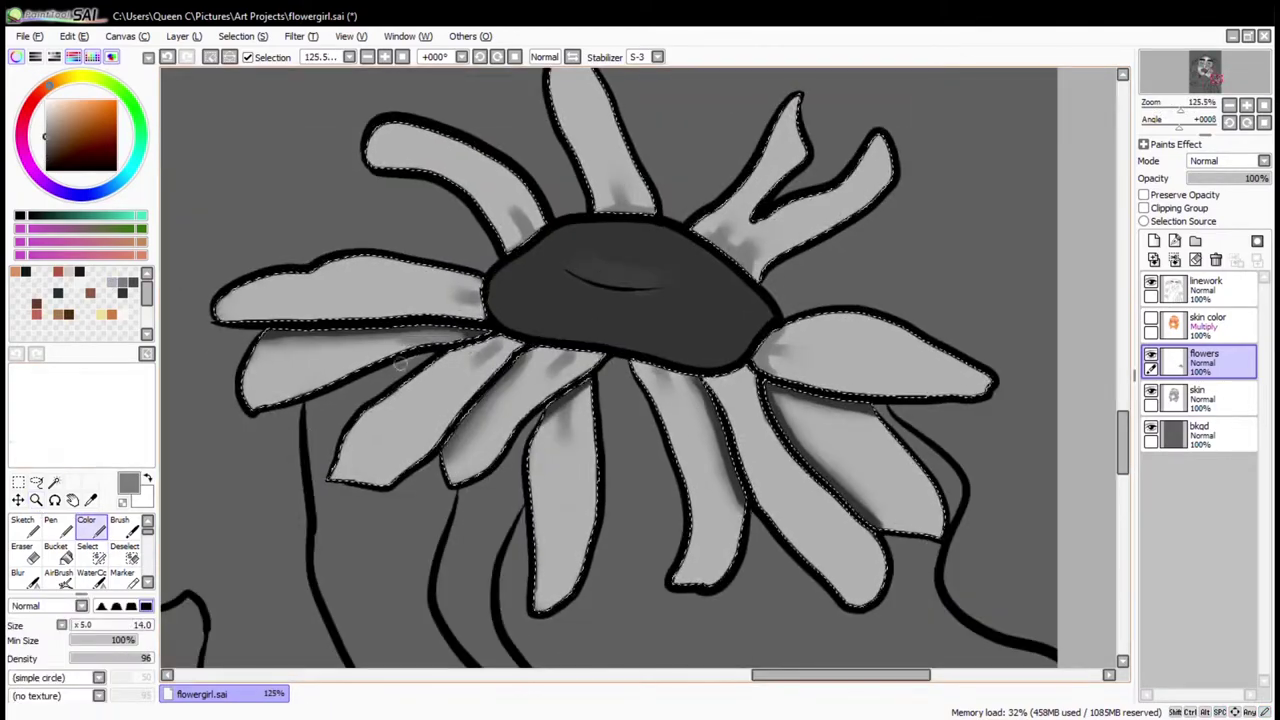
left_click_drag(417, 348, 480, 304)
key("bracketleft")
key("bracketleft")
key("bracketleft")
left_click_drag(512, 206, 528, 224)
left_click_drag(608, 182, 628, 200)
left_click_drag(718, 222, 748, 248)
left_click_drag(768, 346, 790, 358)
left_click_drag(738, 386, 754, 420)
left_click_drag(662, 376, 679, 402)
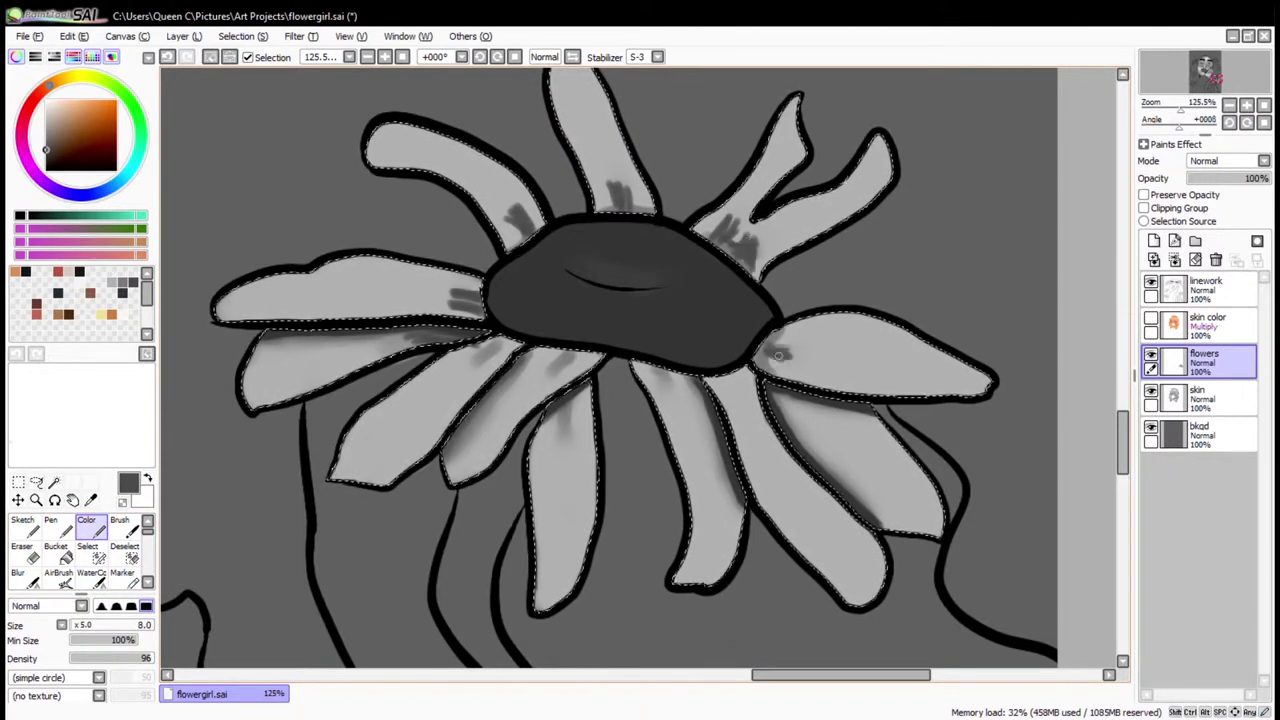
Blend the dark strokes at the petal bases into the light grey with the WaterColor brush at size 14
left_click(92, 572)
left_click_drag(455, 298, 485, 304)
left_click_drag(560, 410, 562, 478)
left_click_drag(610, 195, 594, 170)
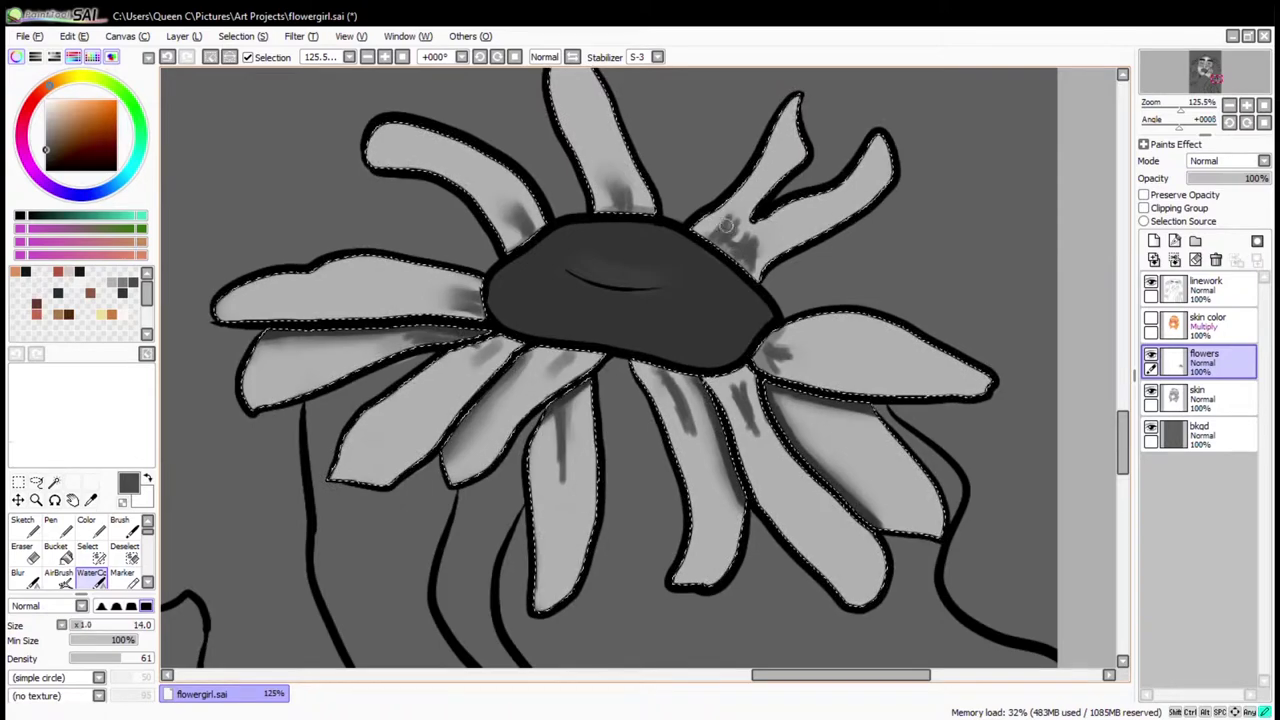
left_click_drag(773, 353, 785, 348)
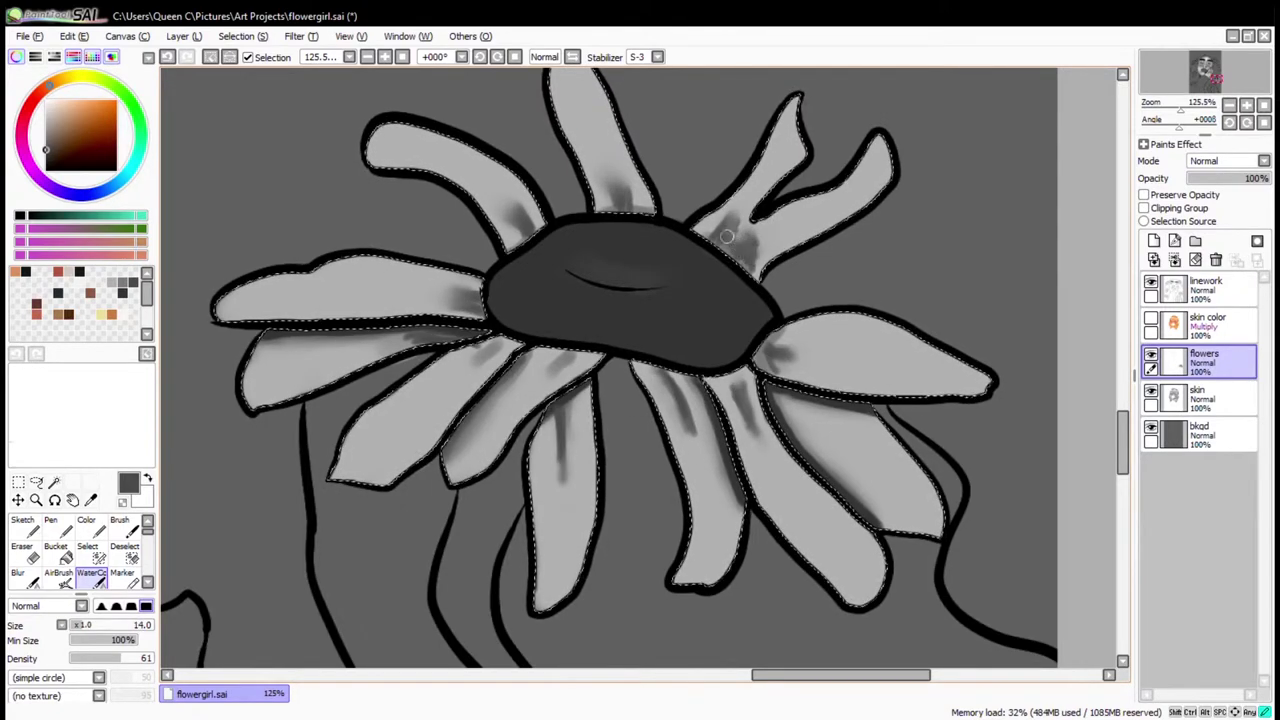
Clear the petal selection and cover the flower's dark center with small mid-grey dots using the size 8 Color brush
left_click(86, 527)
left_click(113, 283)
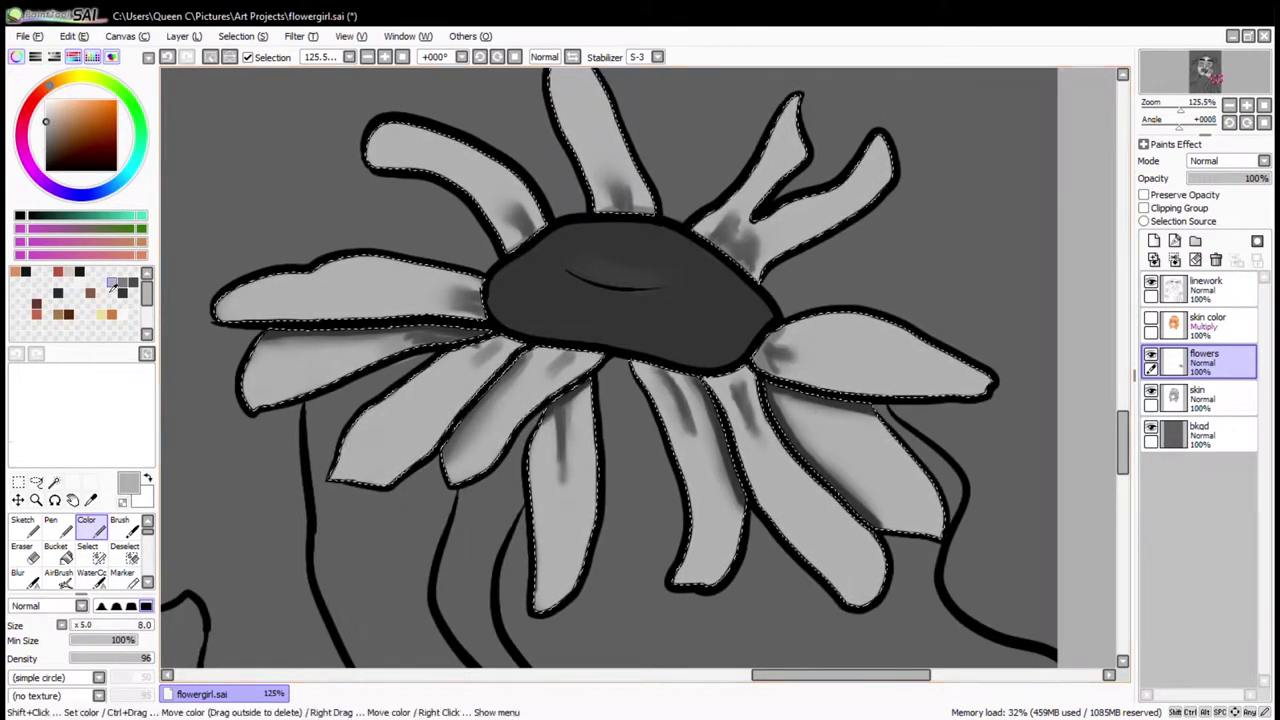
key("ctrl+d")
left_click(529, 276)
left_click(513, 282)
left_click(546, 277, "alt")
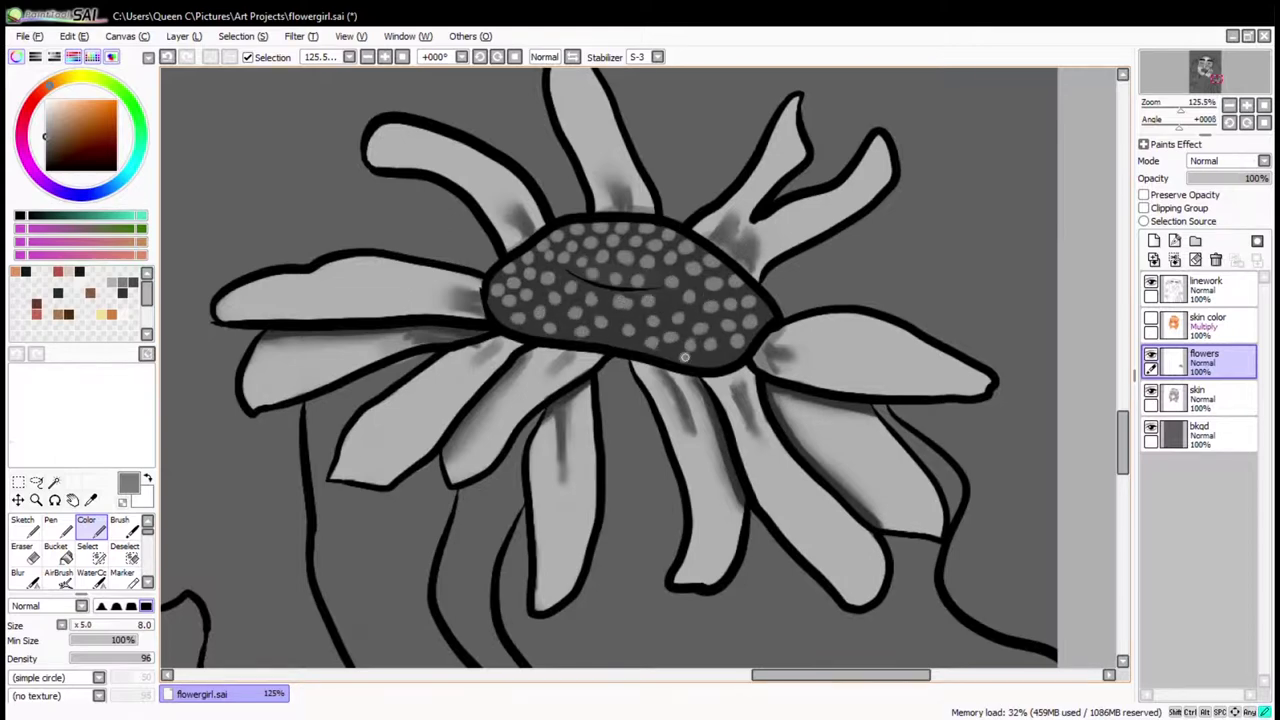
Select the flower's center and shade its lower and side edges dark grey with the Color brush at size 35, density 47
left_click(54, 482)
left_click(620, 290)
left_click(87, 525)
mouse_move(500, 300)
left_mouse_down()
mouse_move(720, 330)
mouse_move(640, 355)
mouse_move(750, 350)
left_mouse_up()
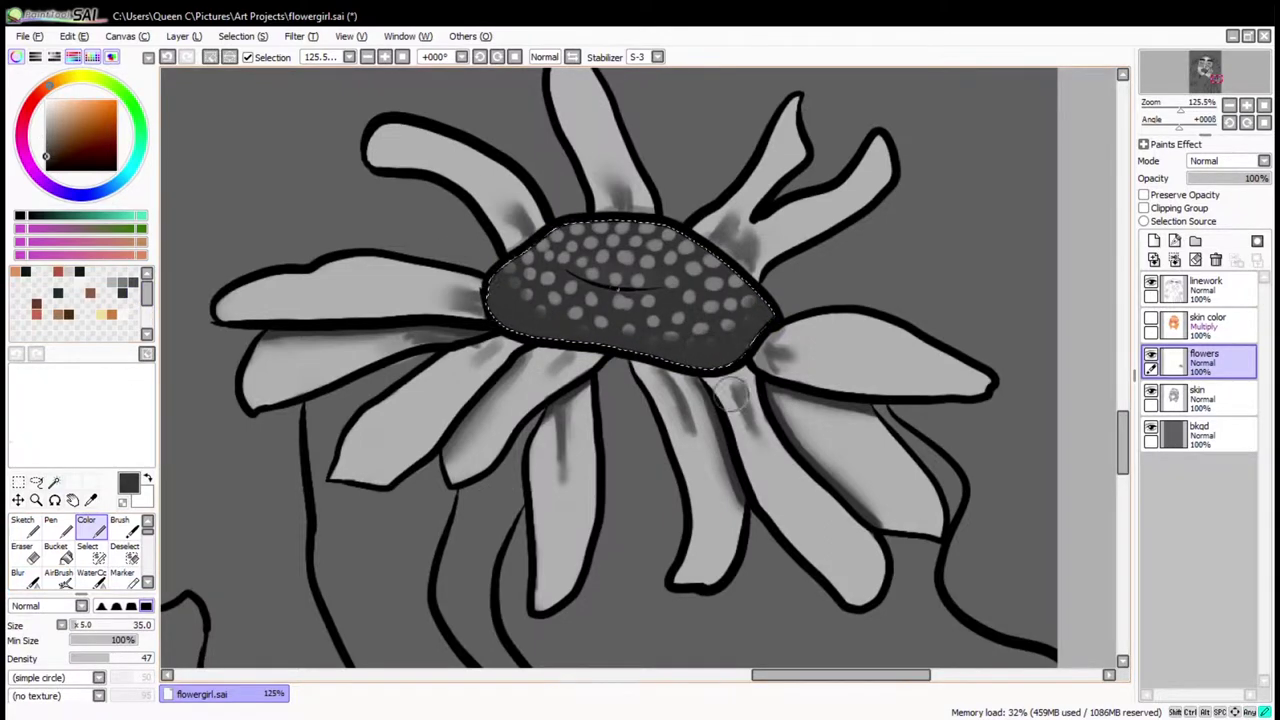
Darken the center's outer rim with near-black and softly lighten its upper area with grey at brush density 25
left_click(28, 215)
left_click(90, 658)
left_click_drag(560, 240, 495, 340)
left_click_drag(700, 360, 770, 310)
left_click(500, 313, "alt")
left_click_drag(640, 345, 760, 290)
left_click_drag(540, 240, 740, 260)
left_click_drag(580, 245, 710, 290)
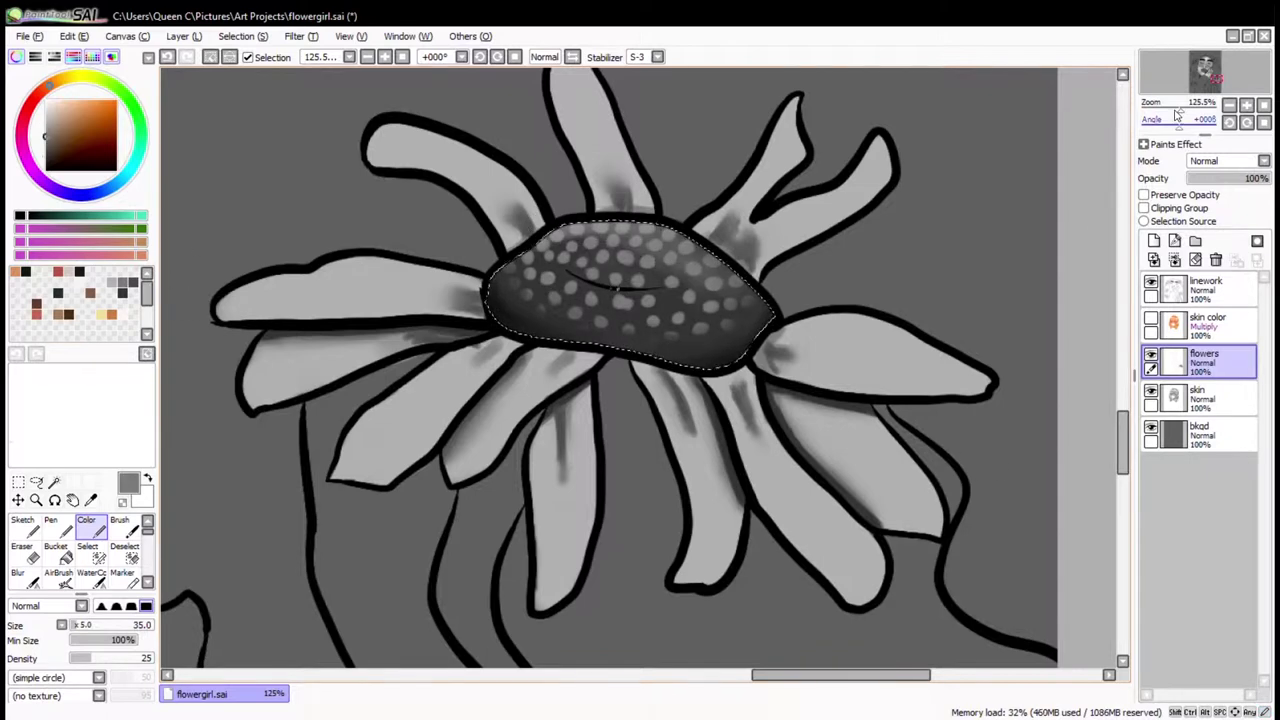
Add a layer named "flower color" above the flowers layer and set its blending mode to Multiply
left_click(1177, 114)
left_click(1153, 240)
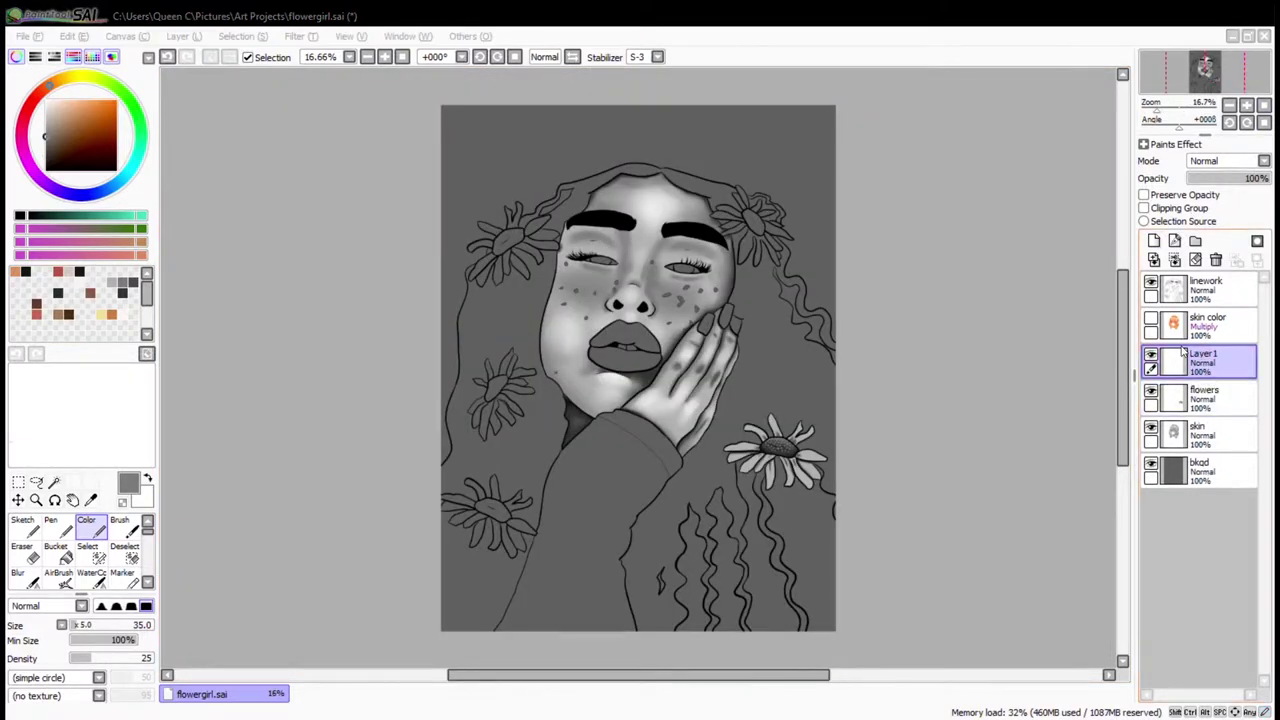
key("Return")
left_click(1225, 161)
left_click(1193, 188)
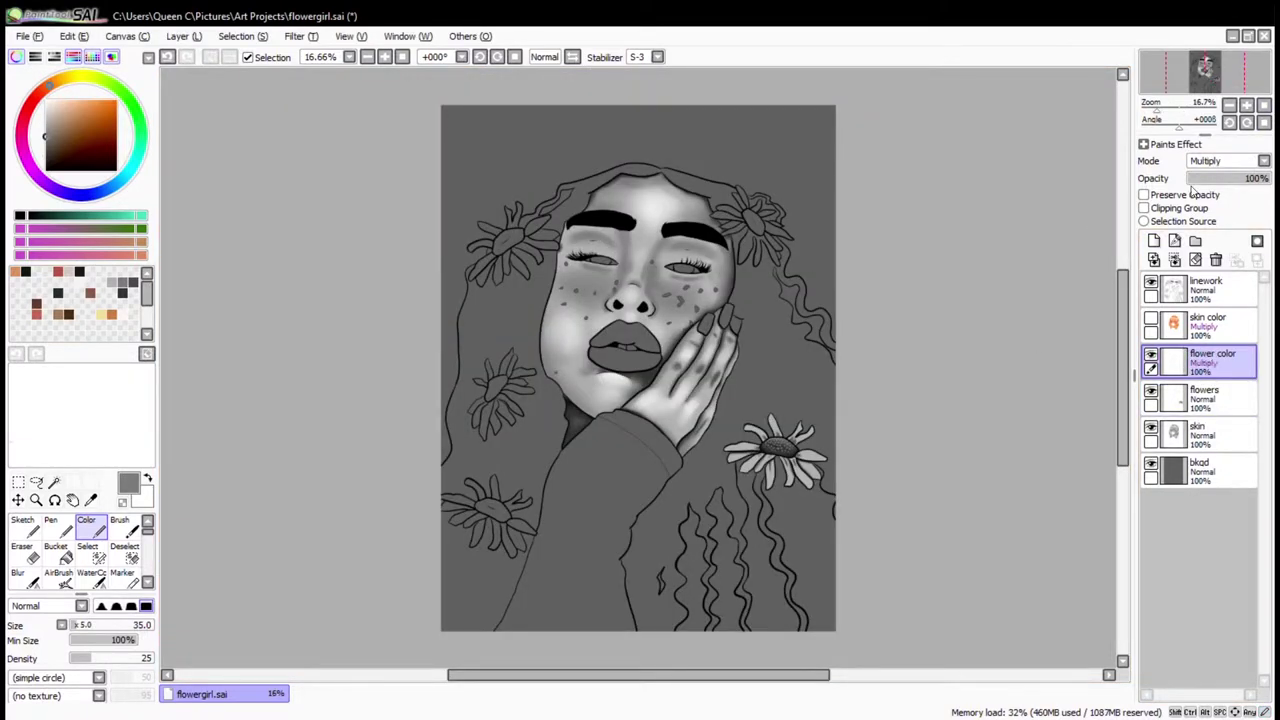
Choose a bright yellow for coloring the shaded daisy with the Color brush
left_click(36, 500)
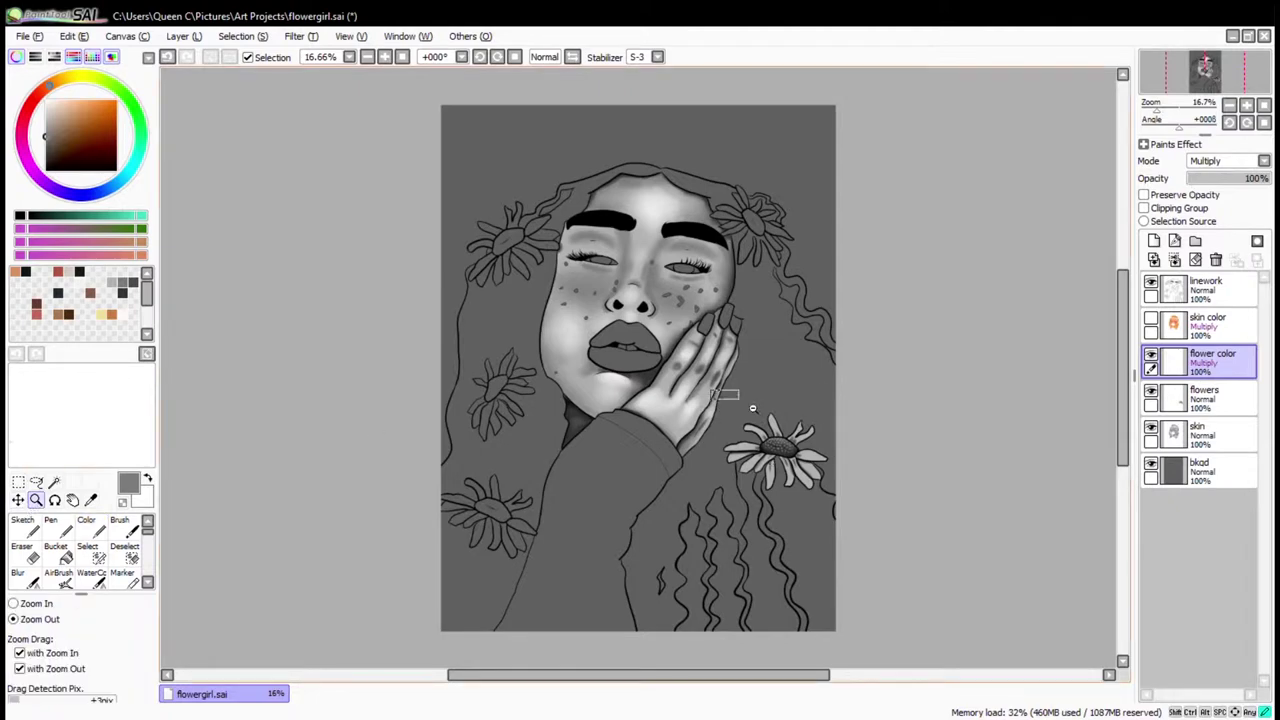
left_click_drag(752, 408, 856, 532)
left_click_drag(444, 144, 776, 550)
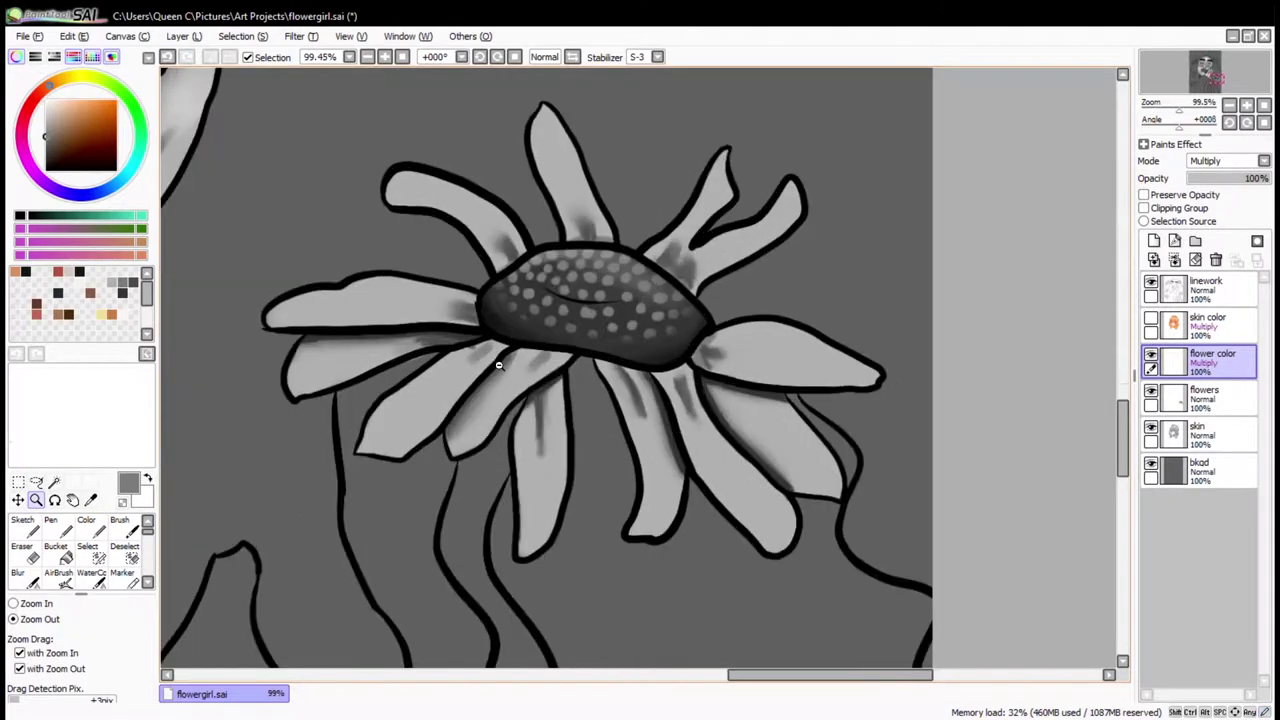
left_click(92, 138)
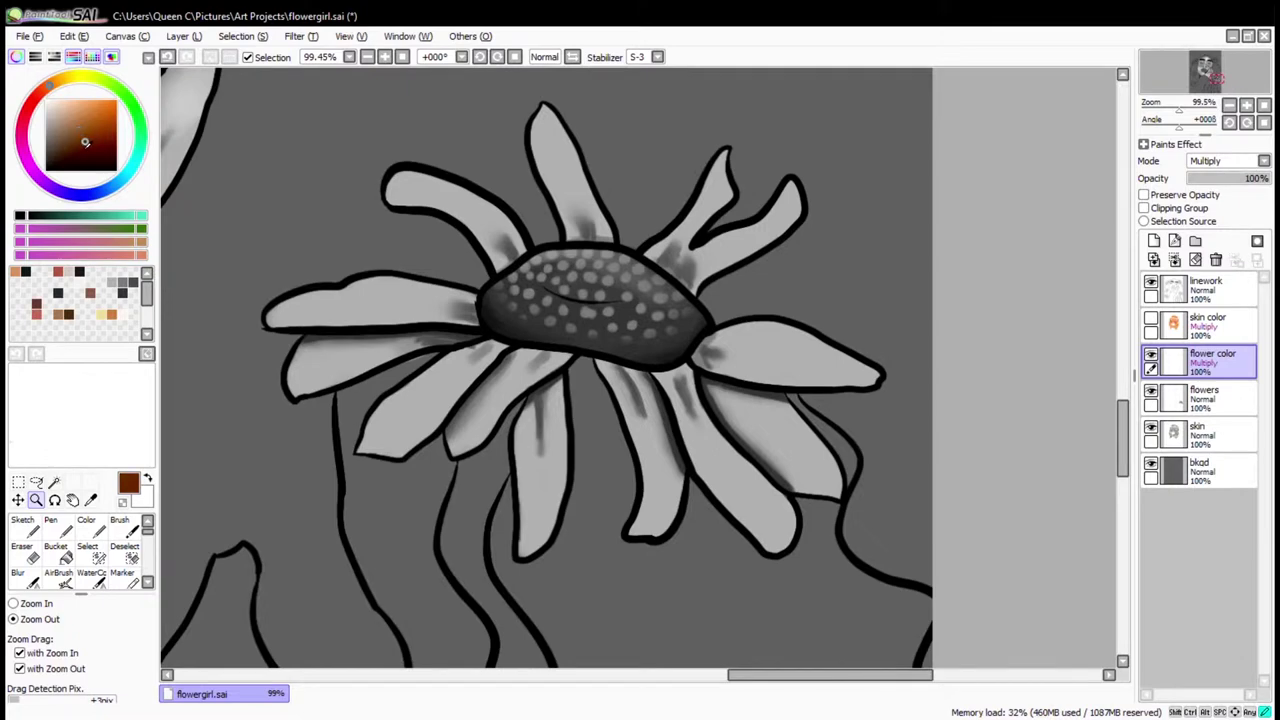
left_click(82, 77)
left_click(97, 127)
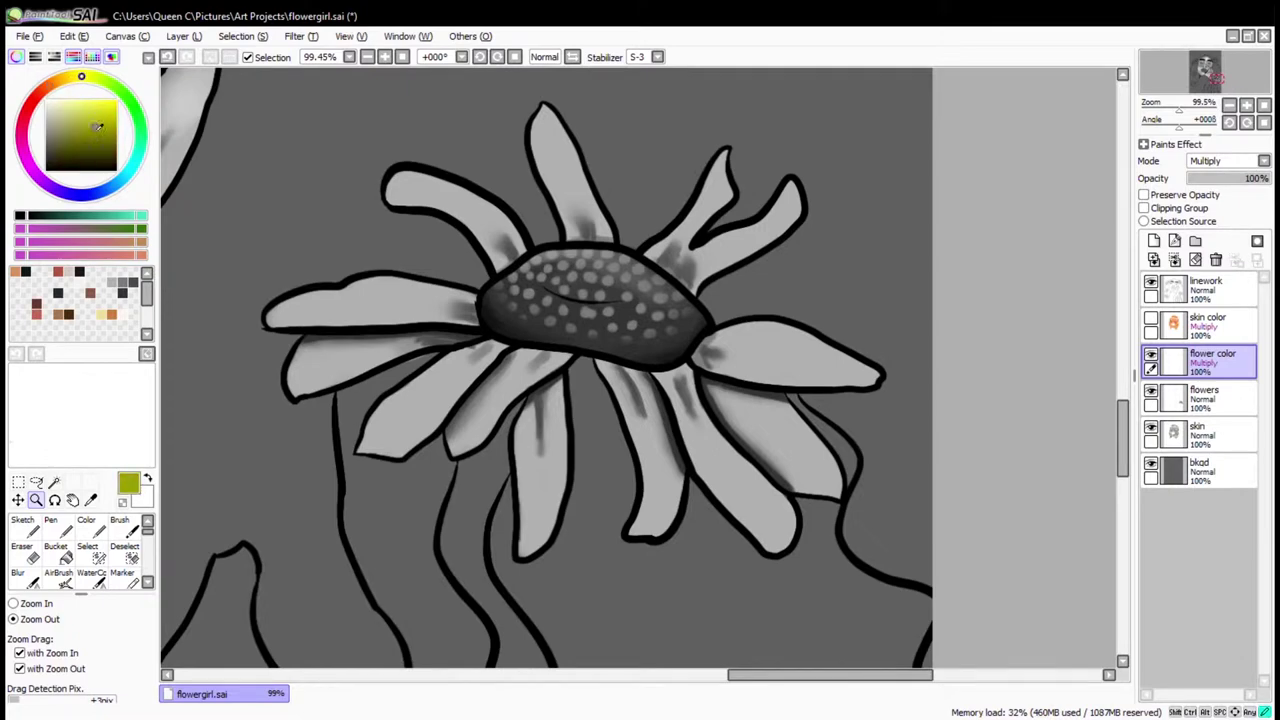
left_click(86, 528)
Select every petal of the shaded daisy from the linework layer with the Magic Wand
left_click(1206, 288)
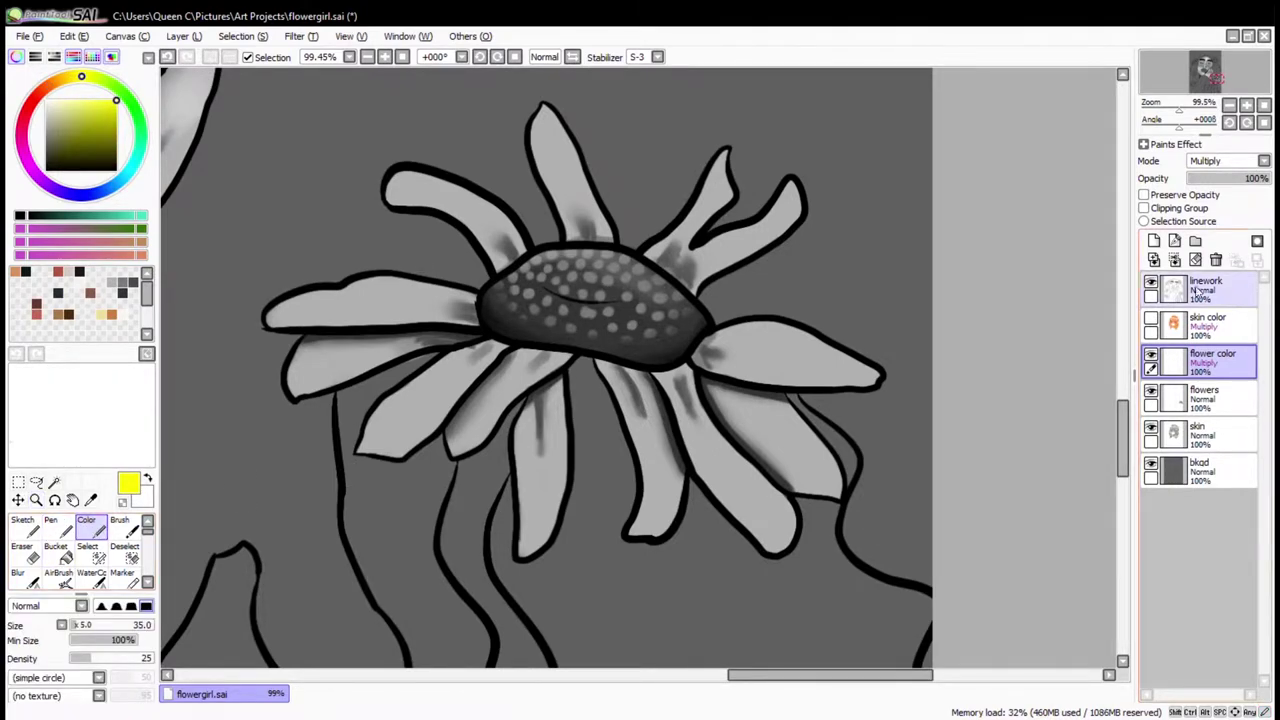
left_click(54, 482)
left_click(380, 362)
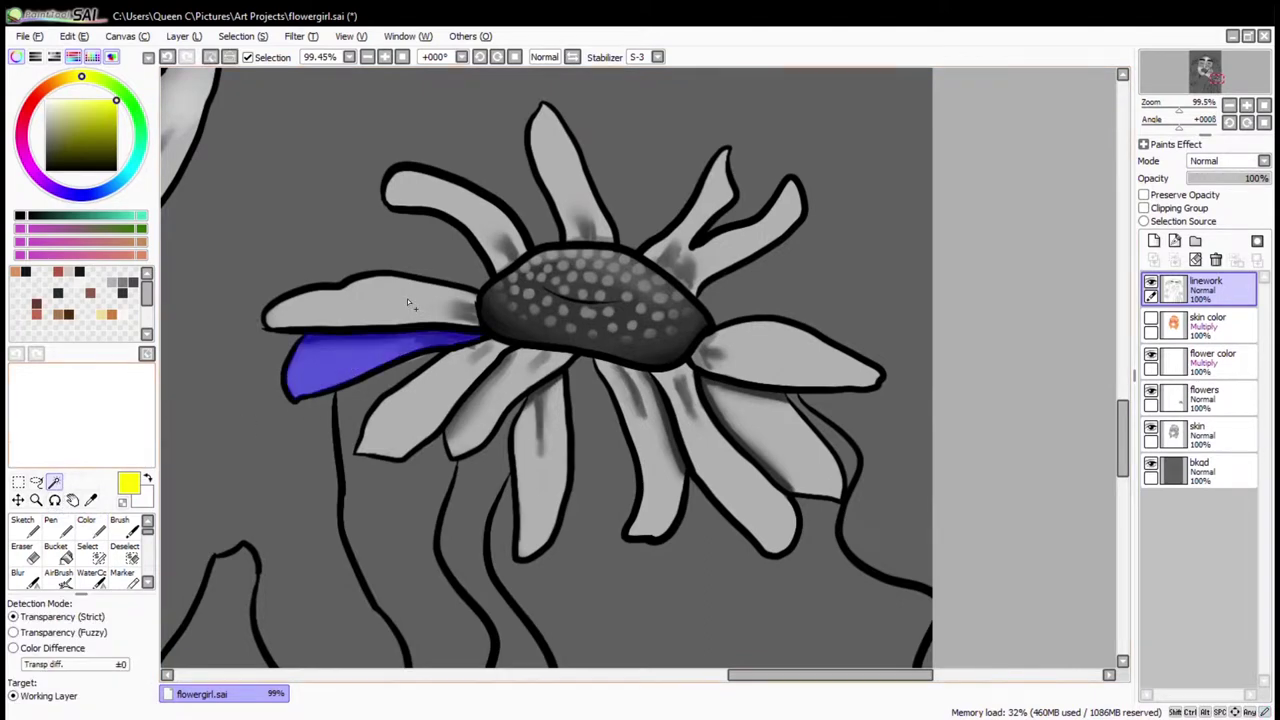
left_click(370, 303)
left_click(410, 412)
left_click(495, 415)
left_click(540, 470)
left_click(640, 445)
left_click(725, 465)
left_click(790, 440)
left_click(800, 360)
left_click(745, 215)
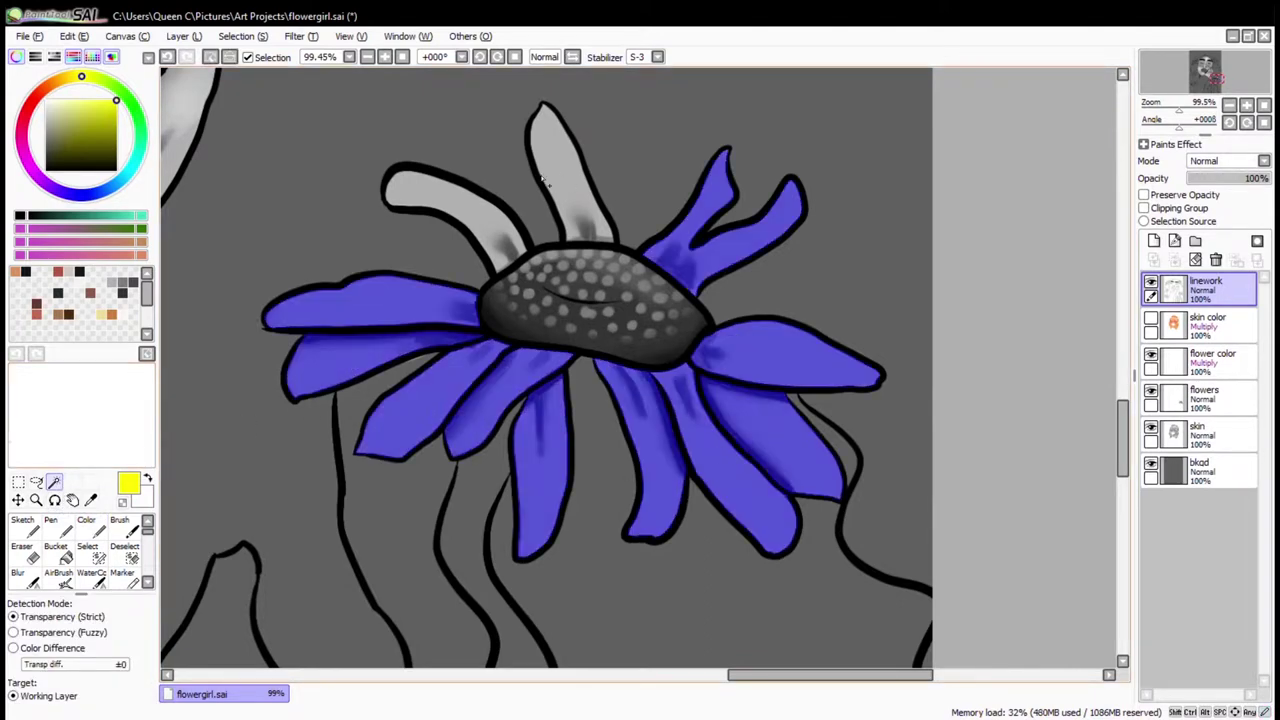
left_click(565, 170)
left_click(490, 212)
Paint the selected petals yellow on the flower color layer, varying them with a slightly paler yellow
left_click(1206, 398)
left_click(1206, 362)
left_click(86, 528)
left_click_drag(400, 190, 500, 245)
mouse_move(300, 310)
left_mouse_down()
mouse_move(432, 410)
mouse_move(651, 531)
mouse_move(820, 380)
mouse_move(700, 200)
mouse_move(545, 290)
left_mouse_up()
left_click(72, 100)
mouse_move(480, 210)
left_mouse_down()
mouse_move(428, 251)
mouse_move(720, 192)
mouse_move(800, 371)
mouse_move(790, 490)
mouse_move(545, 483)
left_mouse_up()
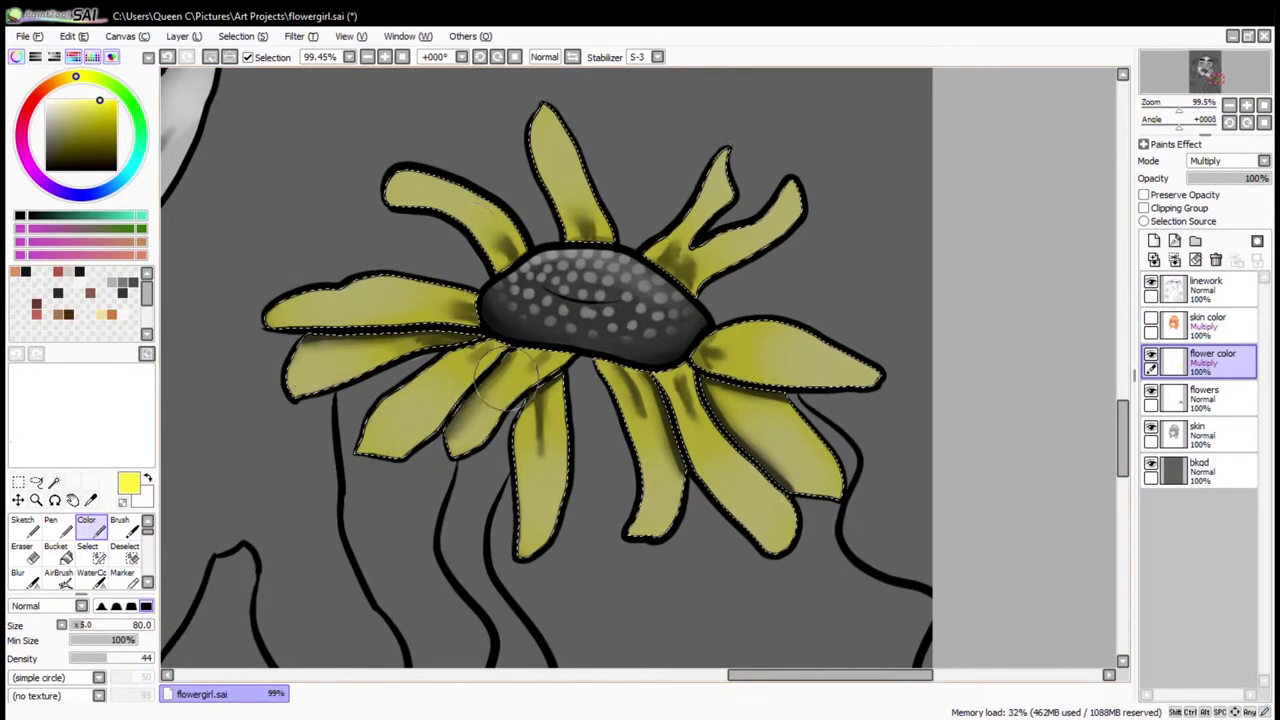
Paint orange-brown at the petal bases and blend it into the yellow with the WaterColor brush at size 25
left_click(56, 81)
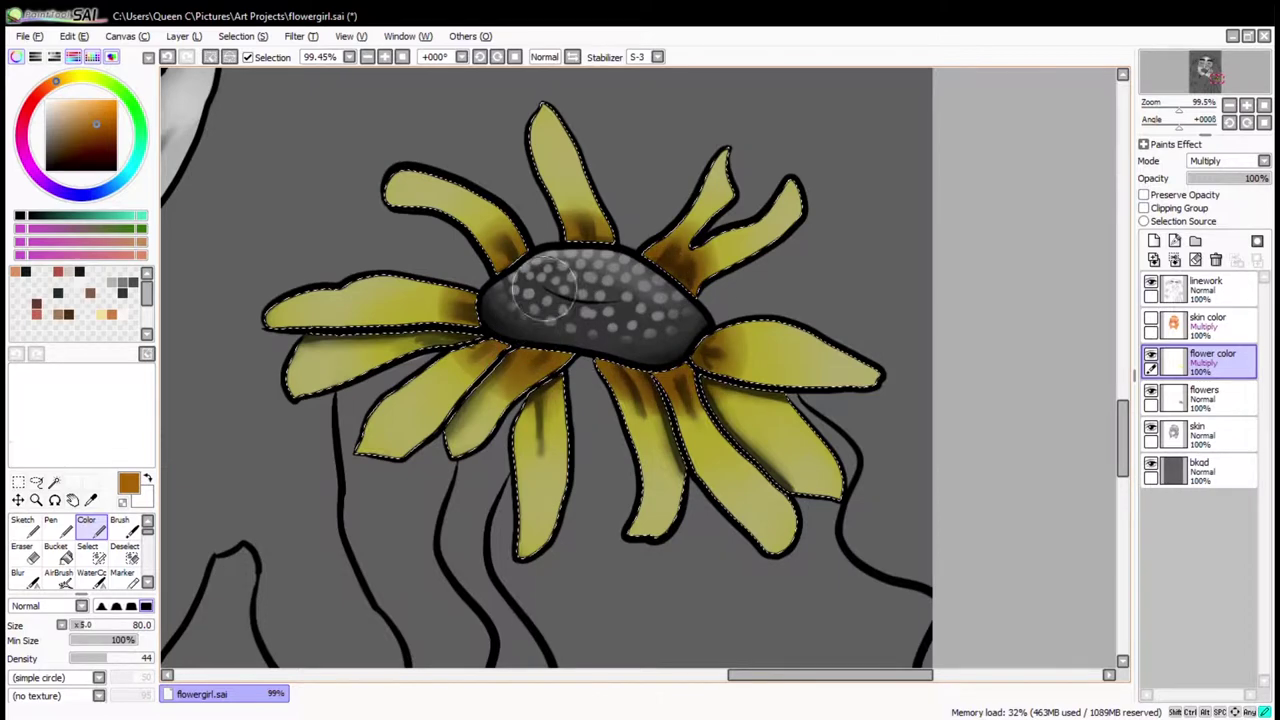
left_click(76, 76)
left_click(96, 102)
left_click(91, 574)
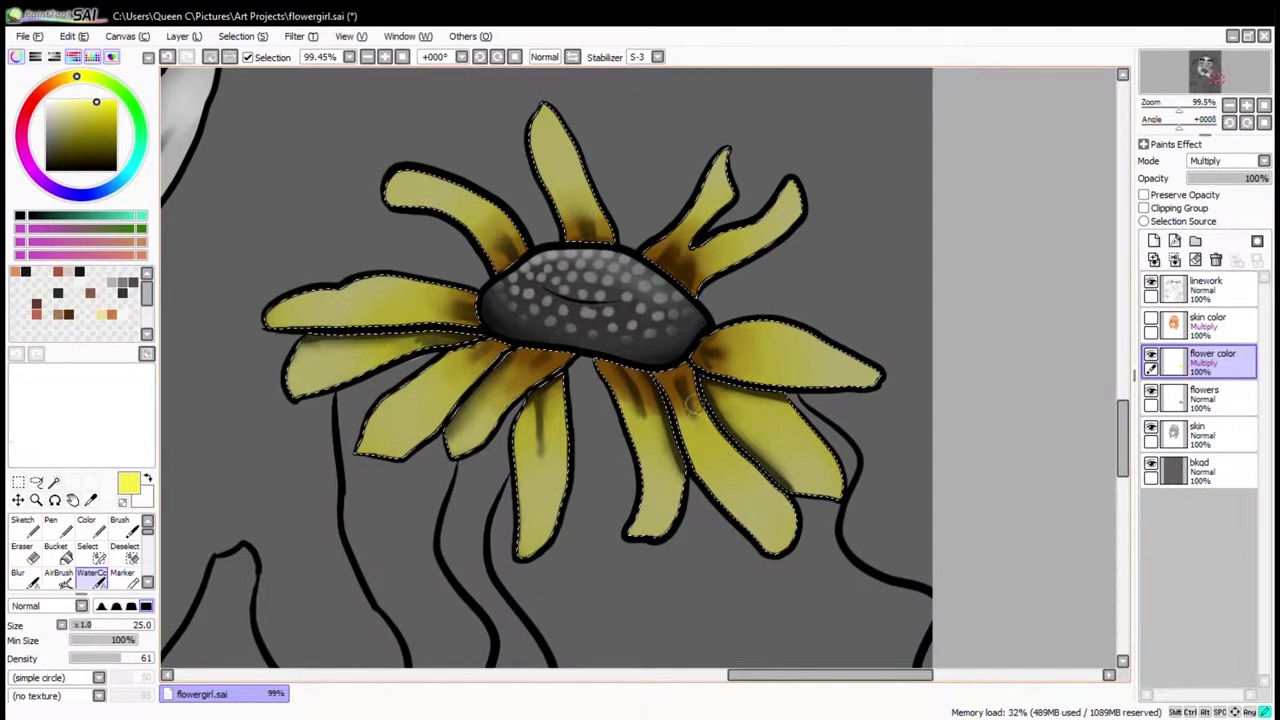
Add brown and deep orange shadows along the petal bases and overlapping edges with the Color brush at size 20
left_click(651, 432, "alt")
key("c")
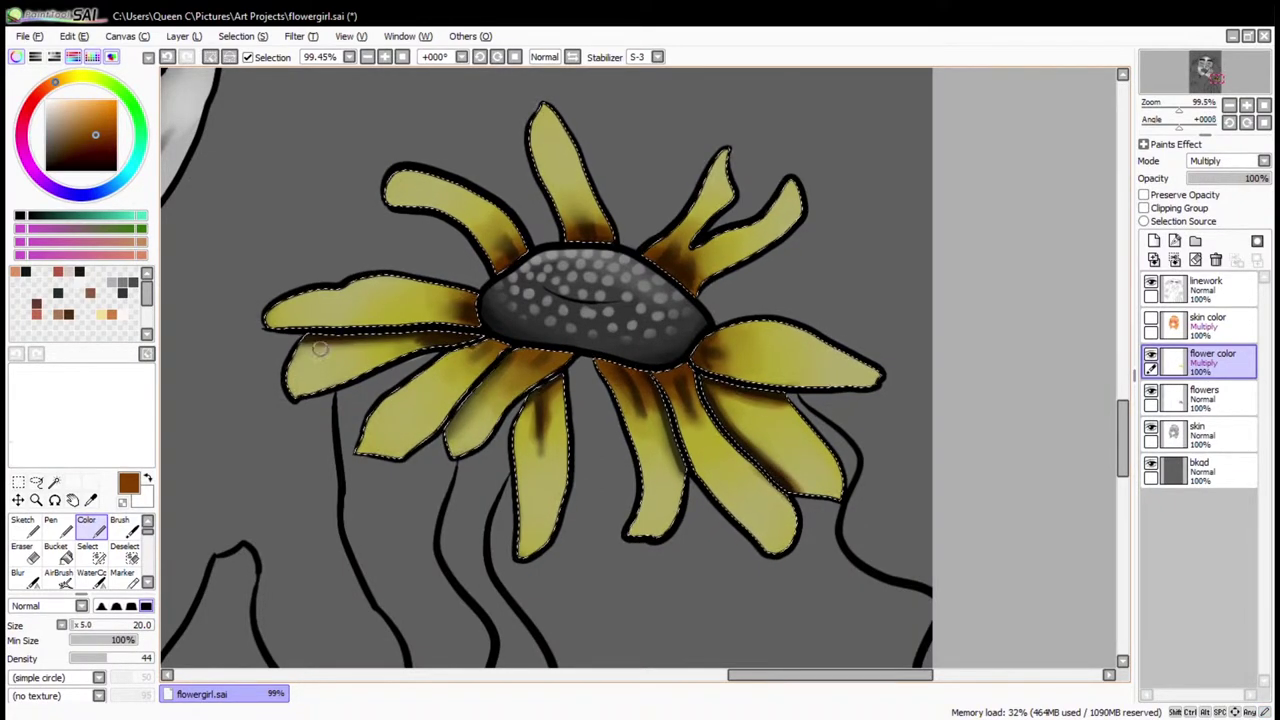
left_click(734, 434, "alt")
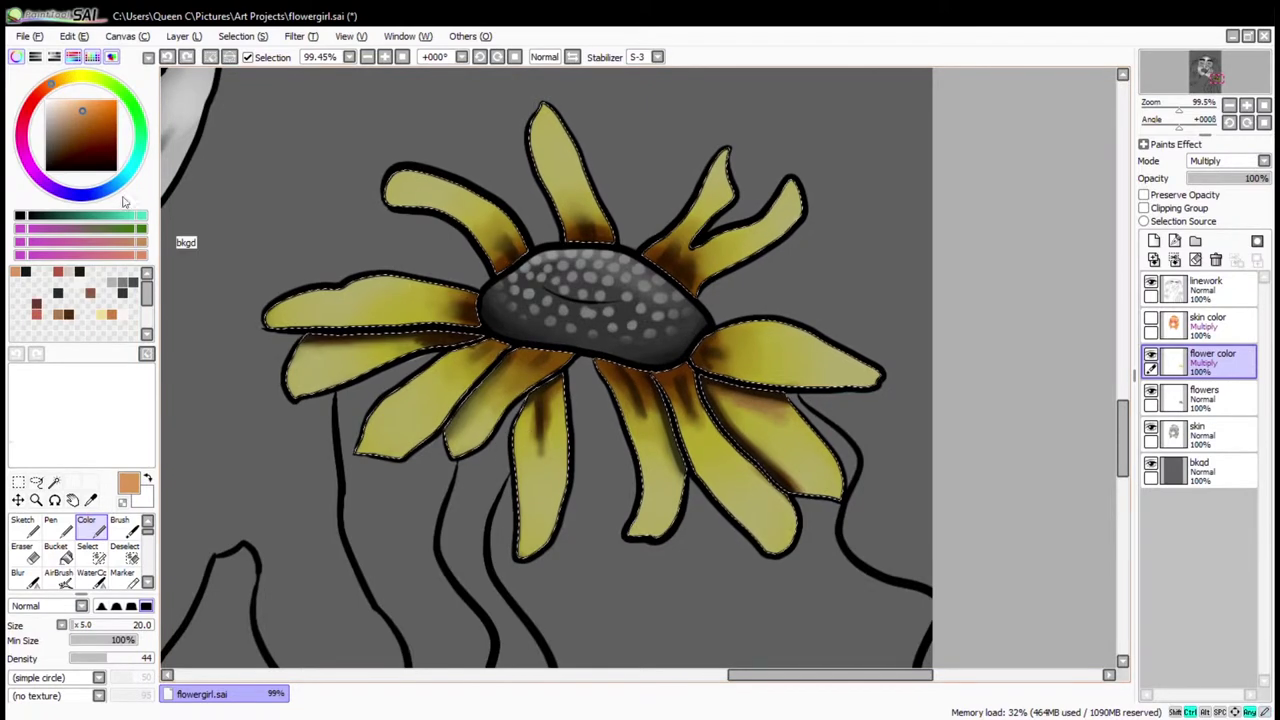
left_click_drag(66, 78, 53, 84)
left_click(118, 118)
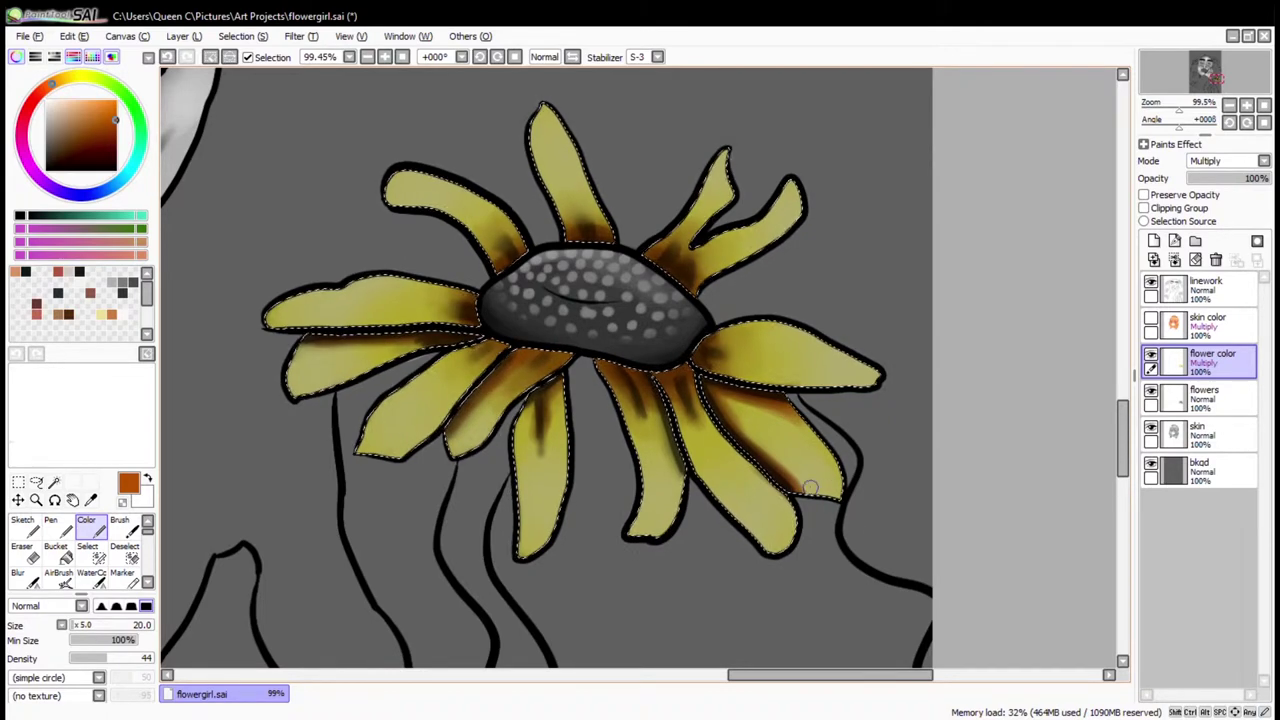
Work brighter yellow into the petals with the WaterColor brush at size 25 and the Color brush at size 20, and clear the selection
left_click(745, 420, "alt")
key("c")
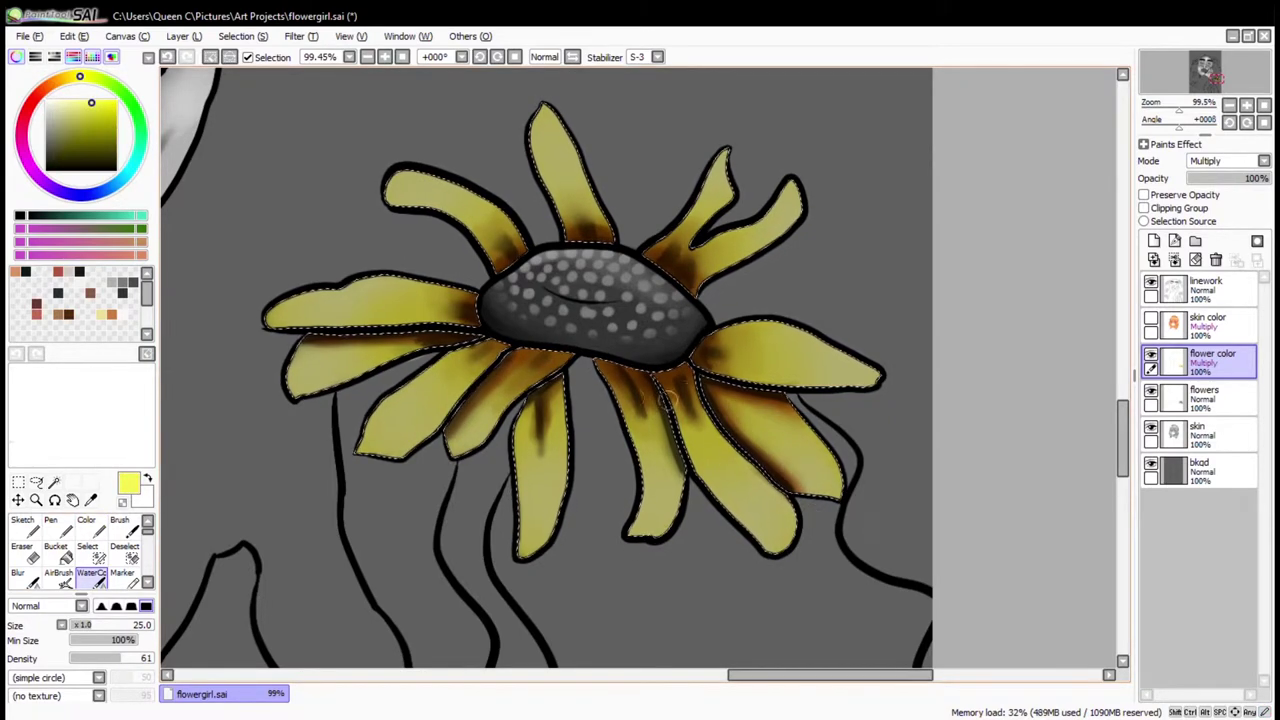
left_click(106, 108)
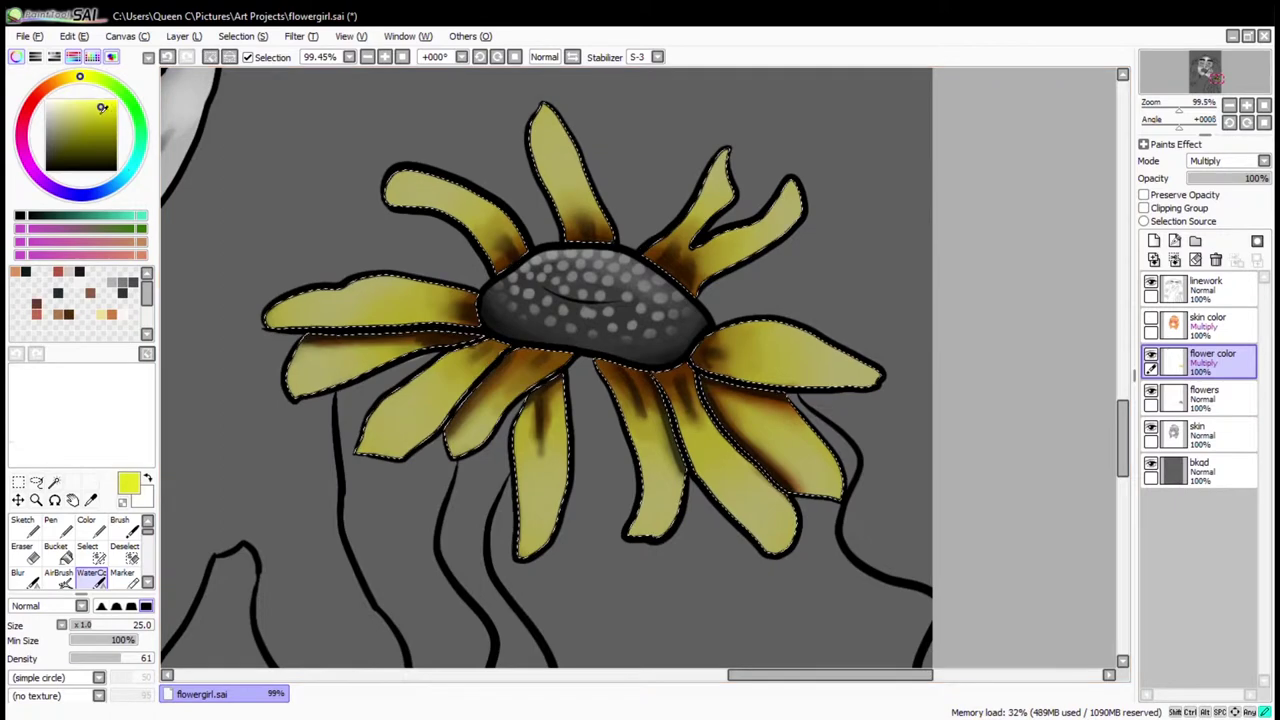
key("c")
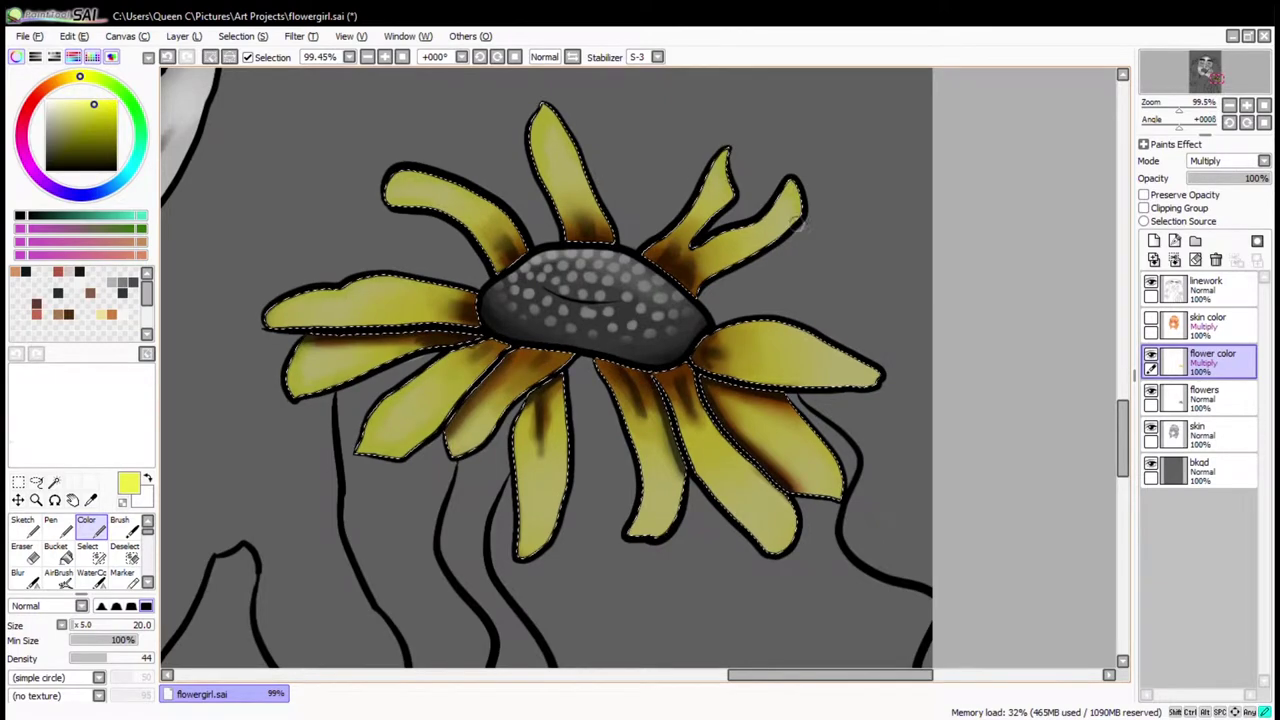
key("ctrl+d")
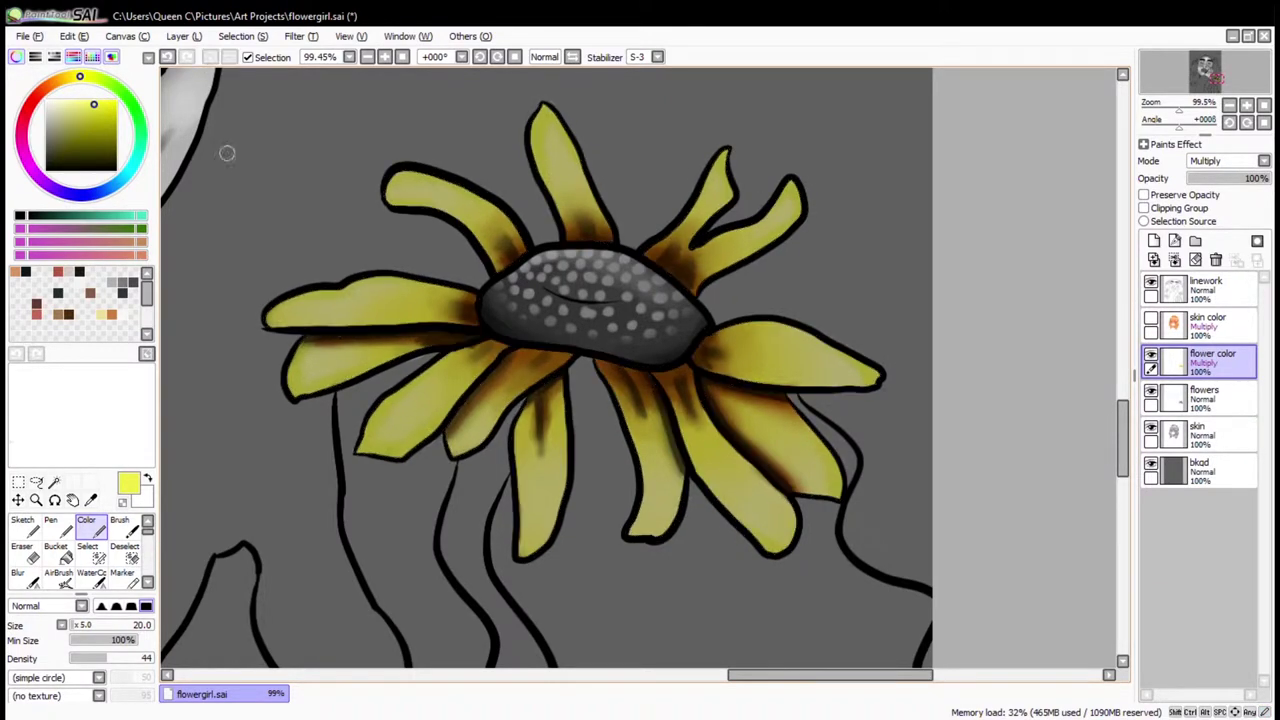
Select the colored daisy's center from the linework layer with the Magic Wand
scroll(226, 151, "down", 5)
left_click(35, 500)
left_click_drag(648, 370, 945, 590)
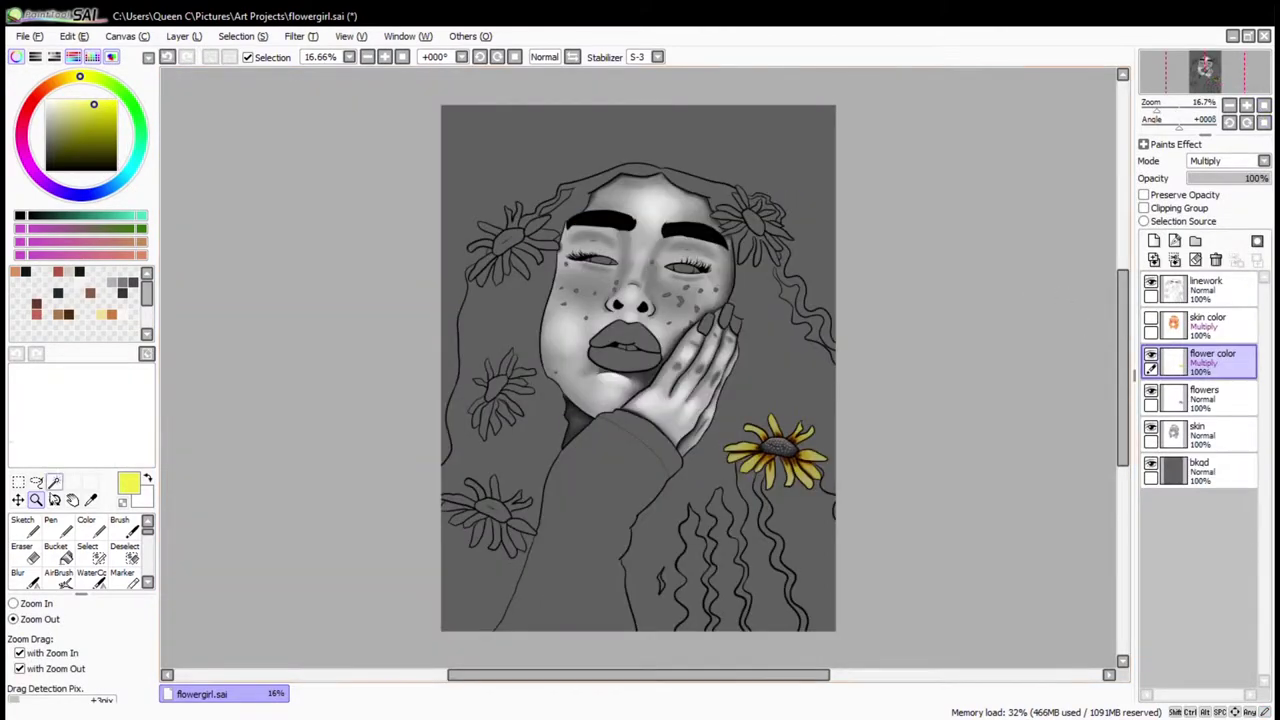
scroll(775, 450, "up", 10)
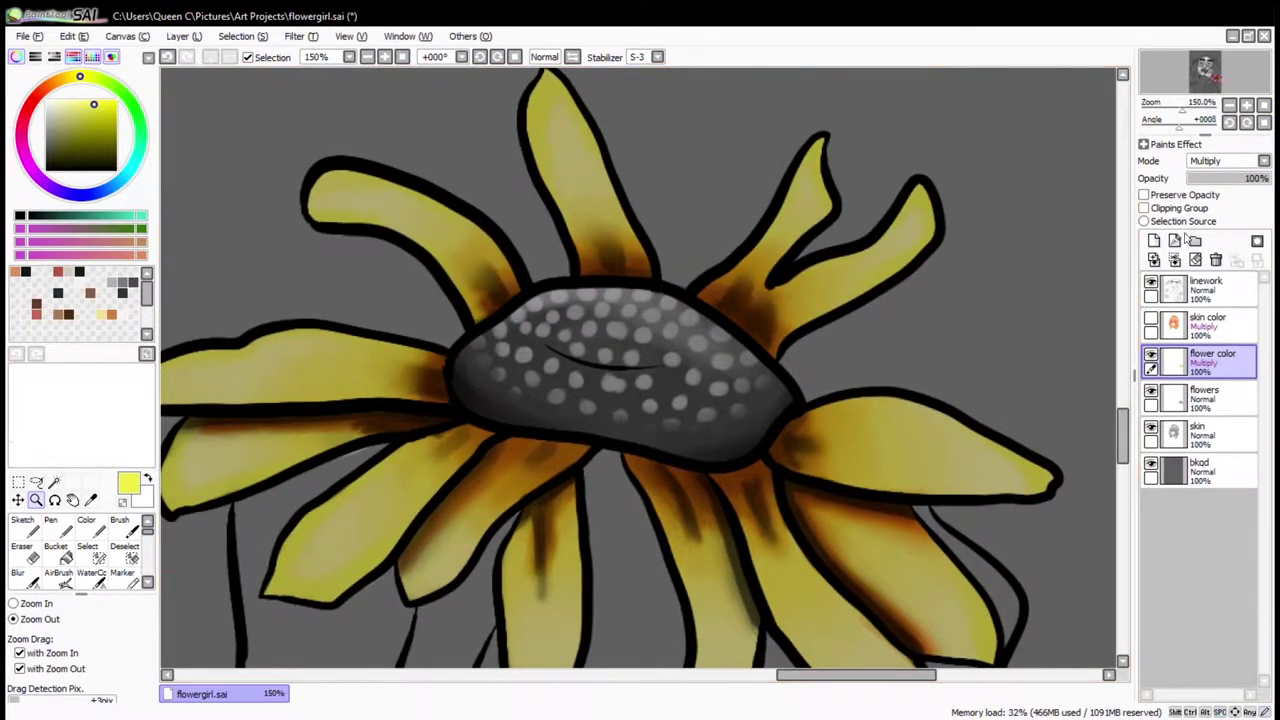
left_click(1200, 290)
left_click(54, 482)
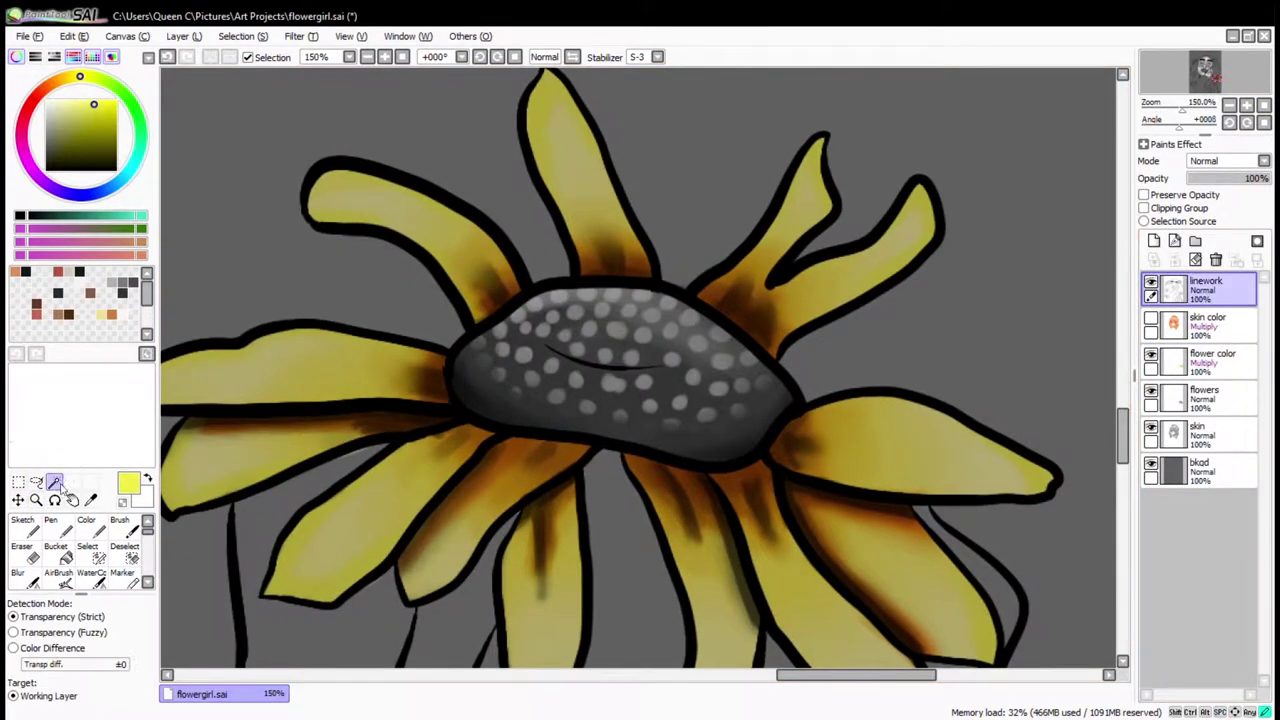
left_click(610, 380)
left_click(87, 547)
Color the daisy's center brown on the flower color layer with the Color brush at size 70, and clear the selection
left_click(1205, 395)
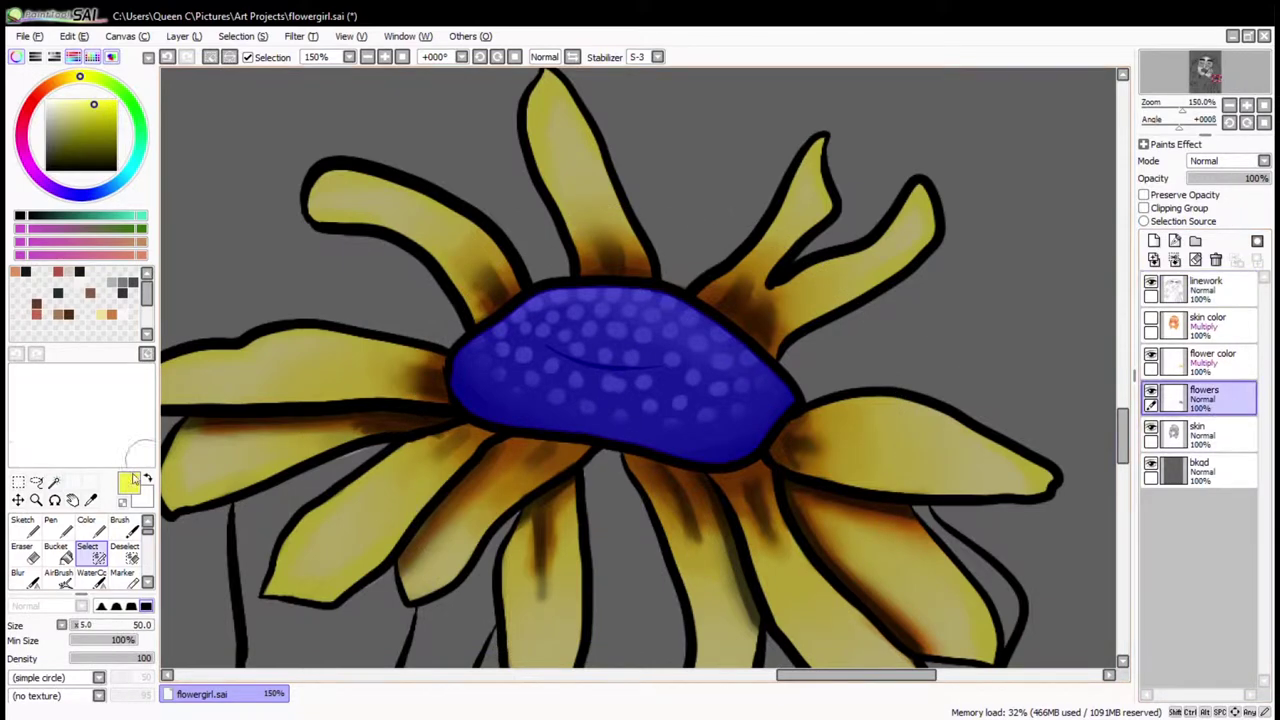
left_click(86, 520)
left_click(90, 292)
mouse_move(588, 392)
left_mouse_down()
mouse_move(470, 385)
mouse_move(540, 415)
mouse_move(518, 401)
mouse_move(671, 429)
mouse_move(271, 528)
left_mouse_up()
key("ctrl+z")
left_click(1210, 358)
key("bracketright")
key("bracketright")
key("bracketright")
key("bracketright")
key("bracketright")
key("bracketright")
key("bracketright")
left_click(271, 528, "alt")
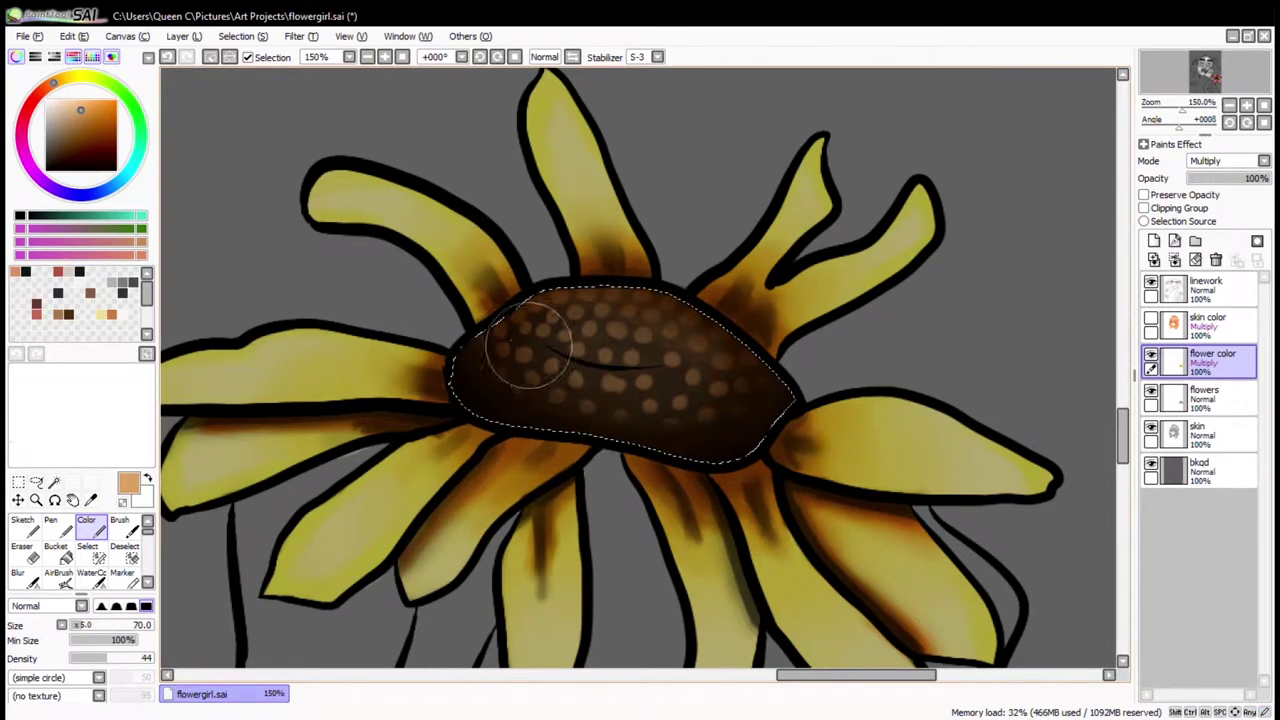
key("minus")
key("minus")
key("minus")
key("minus")
key("minus")
key("minus")
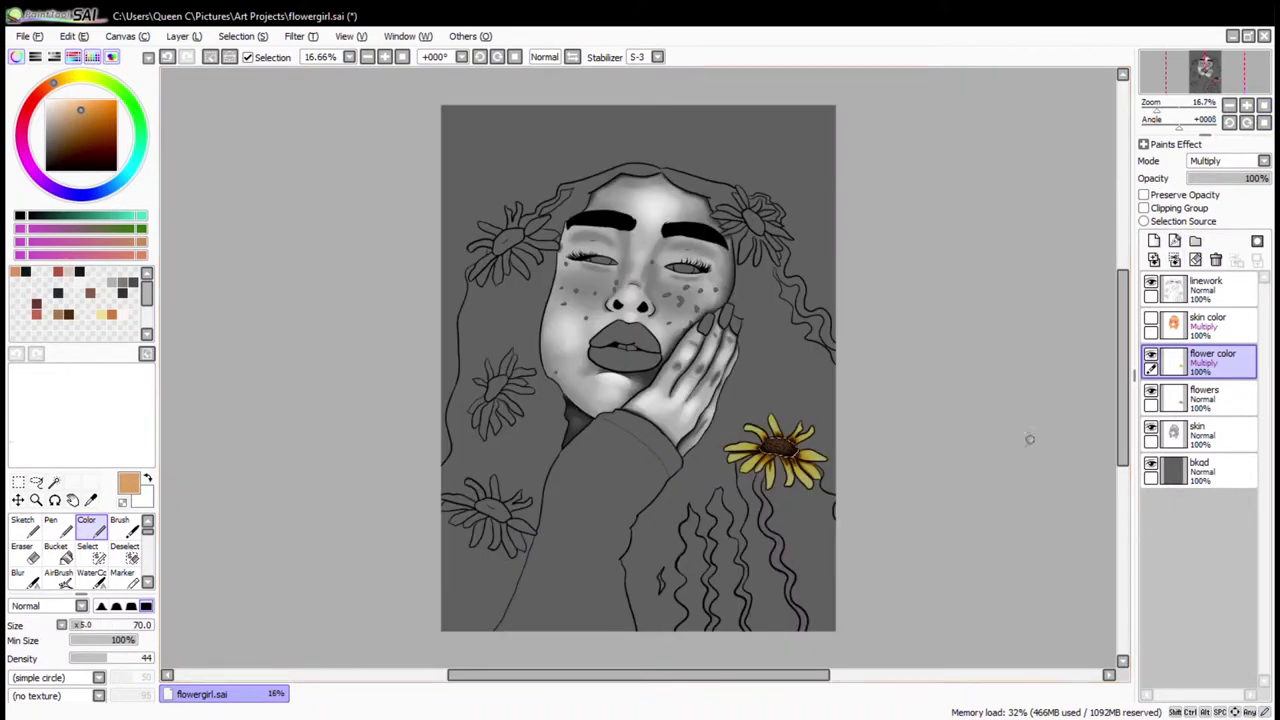
key("ctrl+d")
Show the skin color layer to review the skin and daisy colors together
left_click(1150, 322)
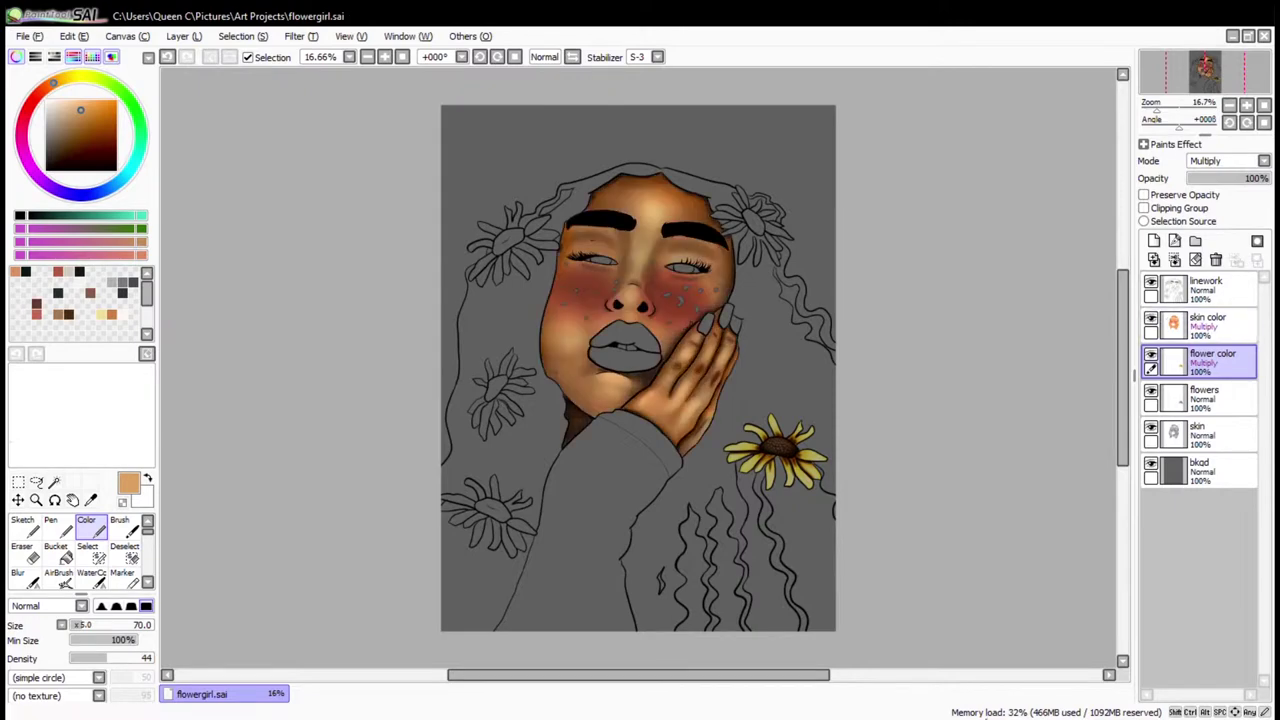
scroll(790, 400, "up", 2)
left_click(1150, 322)
left_click(1150, 322)
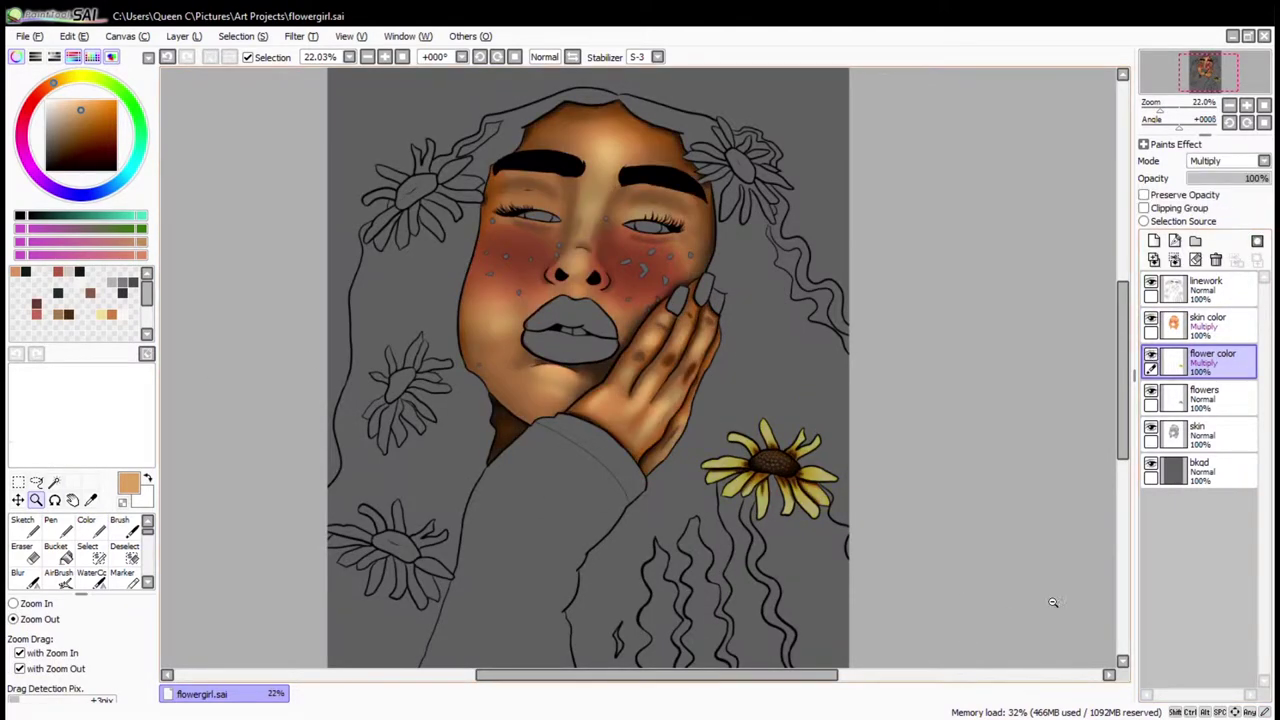
Hide the skin color and flower color layers, and select the lower-left daisy's petals from the linework layer with the Magic Wand
left_click(1150, 322)
left_click(1150, 358)
left_click(1205, 398)
left_click(54, 481)
left_click(1205, 288)
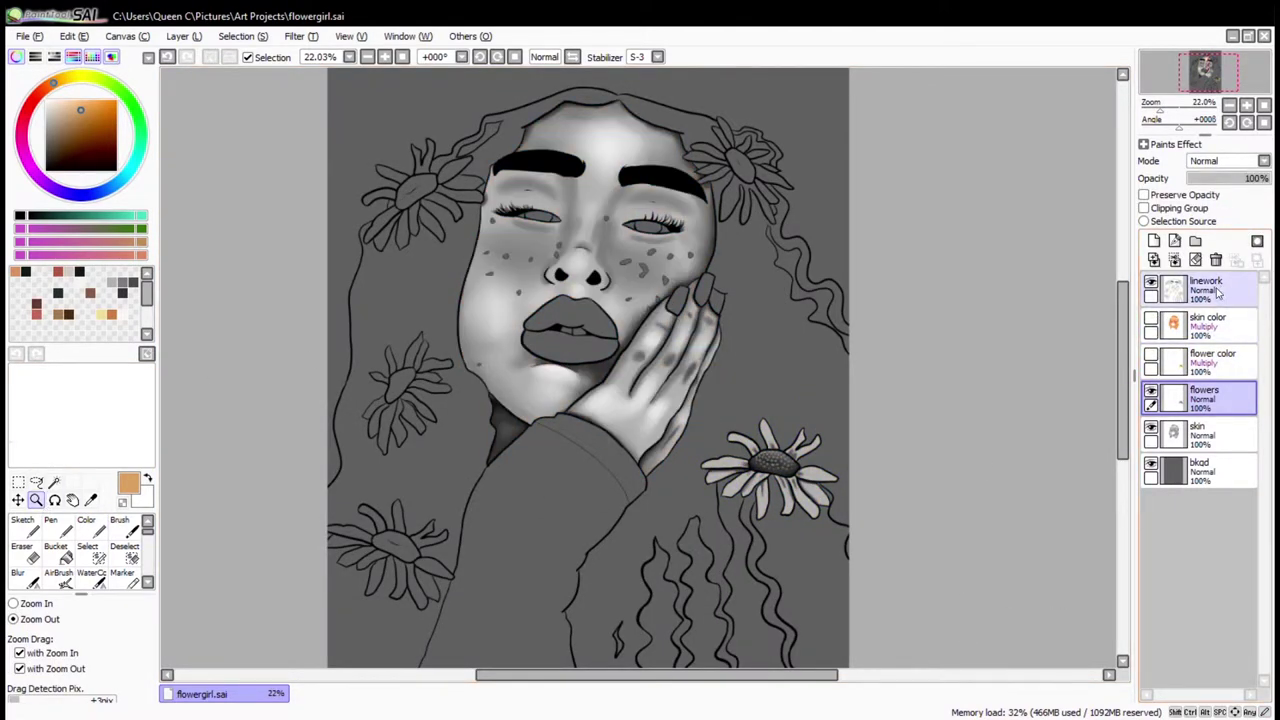
left_click(430, 580)
left_click(378, 575)
left_click(404, 578)
left_click(350, 540)
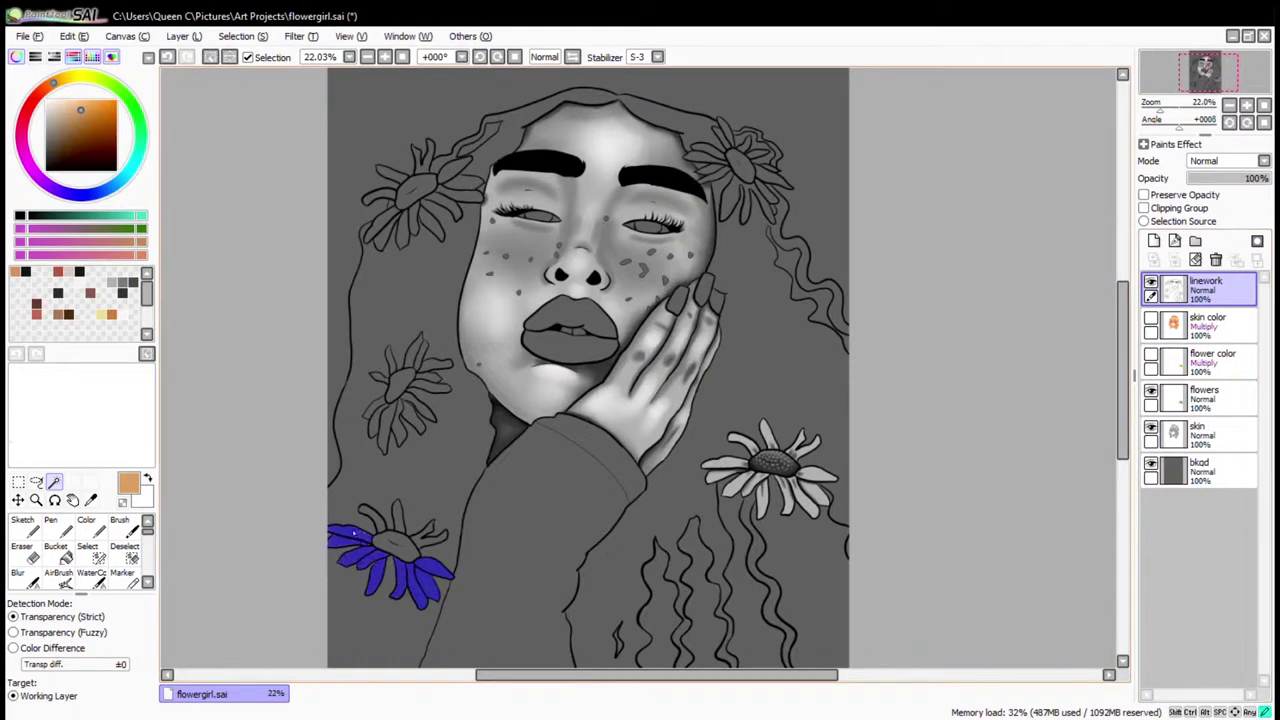
Add all petals of the middle-left daisy to the selection
left_click(417, 350)
left_click(438, 376)
left_click(418, 406)
left_click(406, 425)
left_click(380, 420)
Add the petals of the two daisies in the hair, at either side of the forehead, to the selection
left_click(388, 230)
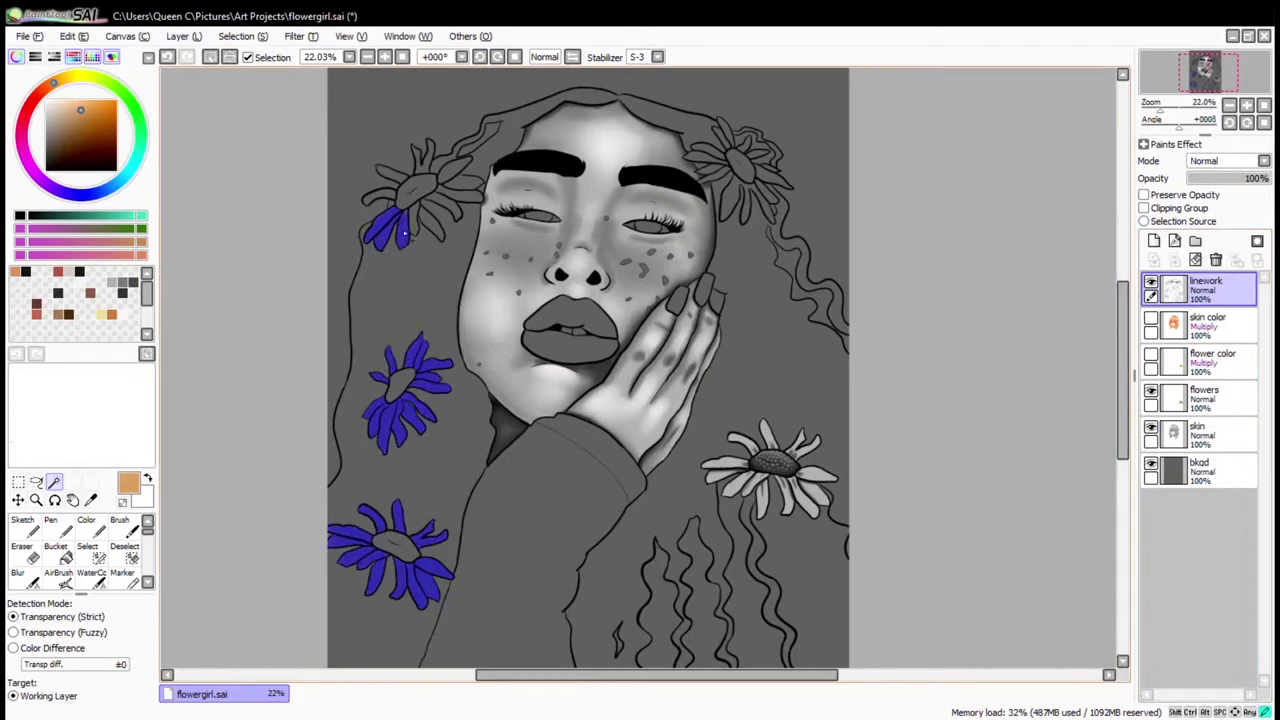
left_click(422, 220)
left_click(442, 205)
left_click(462, 182)
left_click(706, 160)
left_click(748, 200)
left_click(772, 176)
left_click(744, 144)
left_click(662, 180)
key("ctrl+z")
left_click(712, 128)
Fill the selected petals of the four daisies with light grey on the flowers layer using the Color brush at size 500
left_click(1204, 395)
left_click(86, 525)
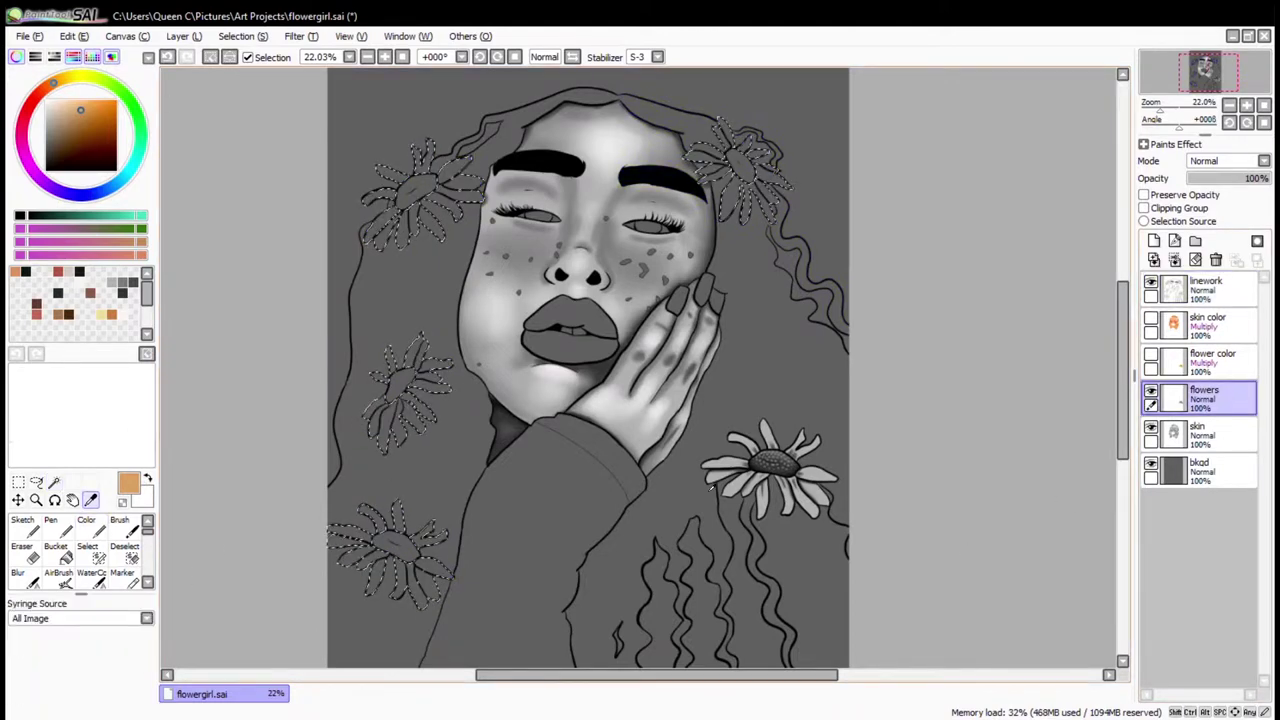
mouse_move(351, 502)
left_mouse_down()
mouse_move(286, 491)
mouse_move(440, 200)
mouse_move(794, 149)
left_mouse_up()
Select the centers of the four newly filled daisies from the linework layer with the Magic Wand
left_click(1204, 288)
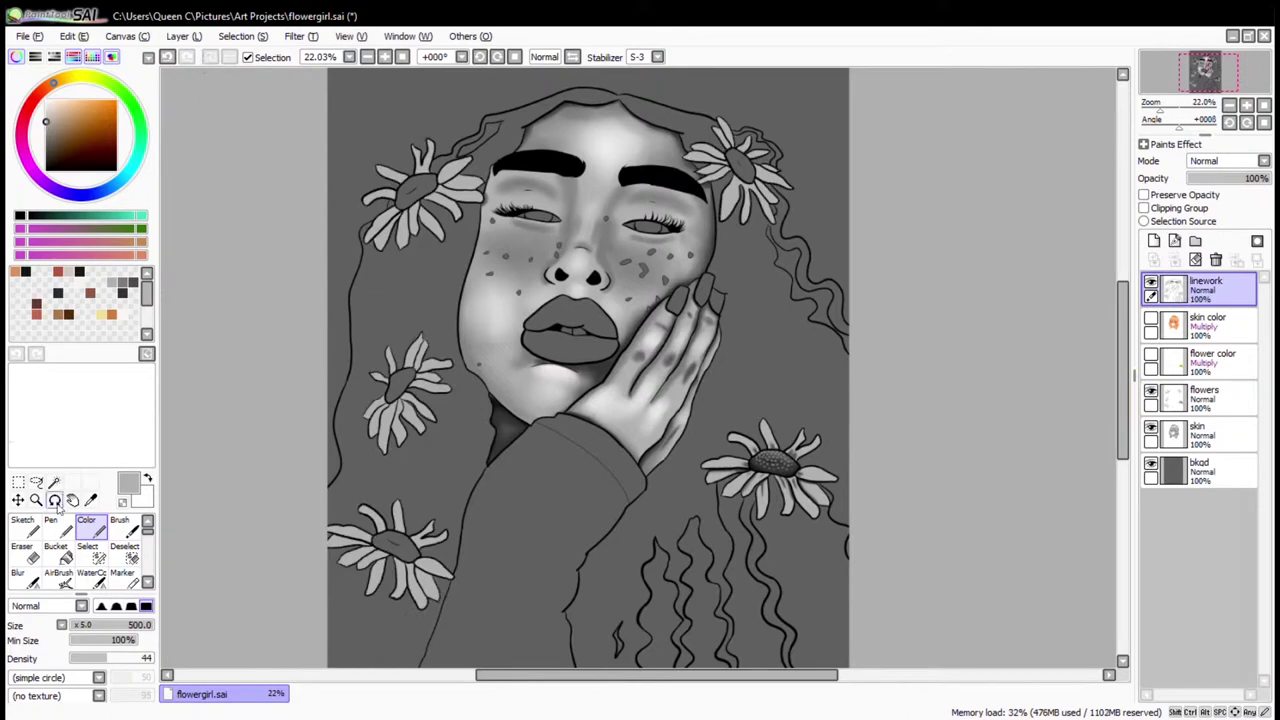
left_click(54, 481)
left_click(395, 545)
left_click(400, 383)
left_click(415, 192)
left_click(740, 160)
Paint the selected daisy centers dark grey on the flowers layer with the Color brush
left_click(1204, 395)
left_click(45, 148)
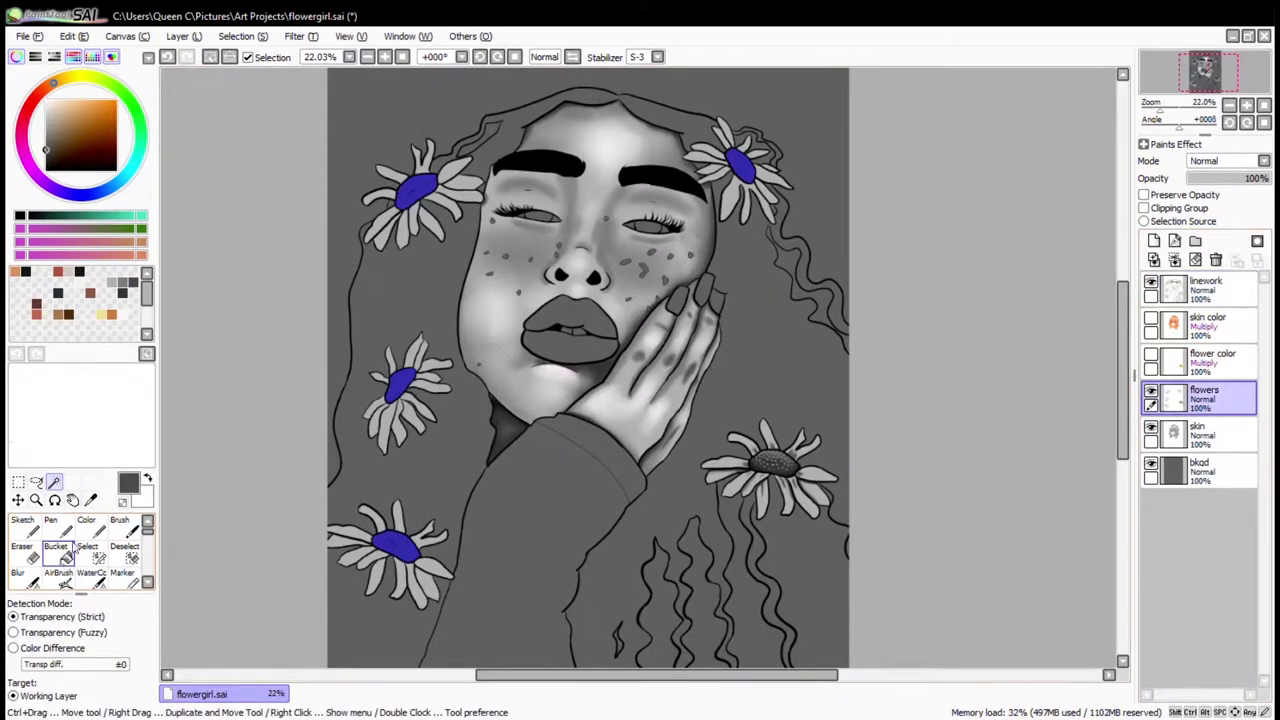
left_click(86, 525)
left_click_drag(390, 540, 400, 550)
left_click_drag(395, 378, 405, 388)
Shade the lower-left daisy's center and cover it with small light grey dots using the Color brush at size 7
scroll(555, 243, "up", 3)
mouse_move(555, 243)
left_mouse_down()
mouse_move(564, 323)
mouse_move(658, 363)
mouse_move(553, 270)
mouse_move(487, 289)
mouse_move(568, 335)
mouse_move(533, 297)
mouse_move(538, 265)
mouse_move(565, 260)
mouse_move(674, 343)
left_mouse_up()
left_click(432, 229)
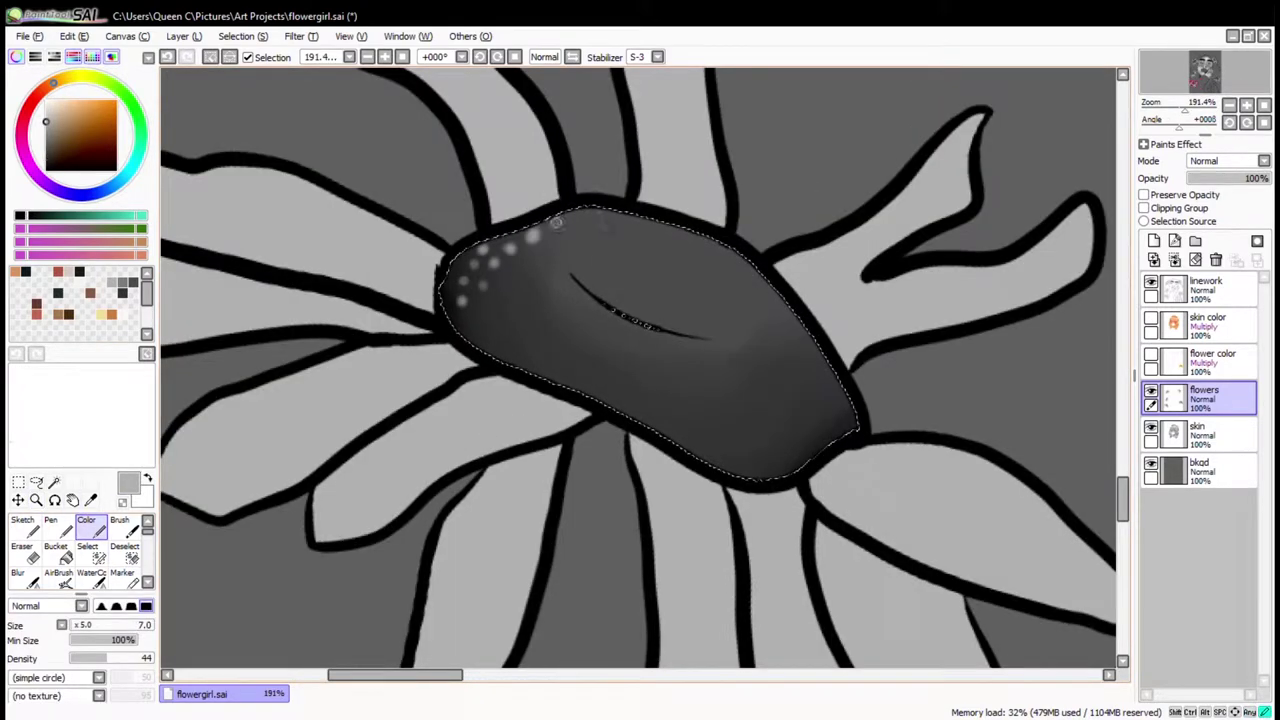
left_click(658, 237)
left_click(693, 245)
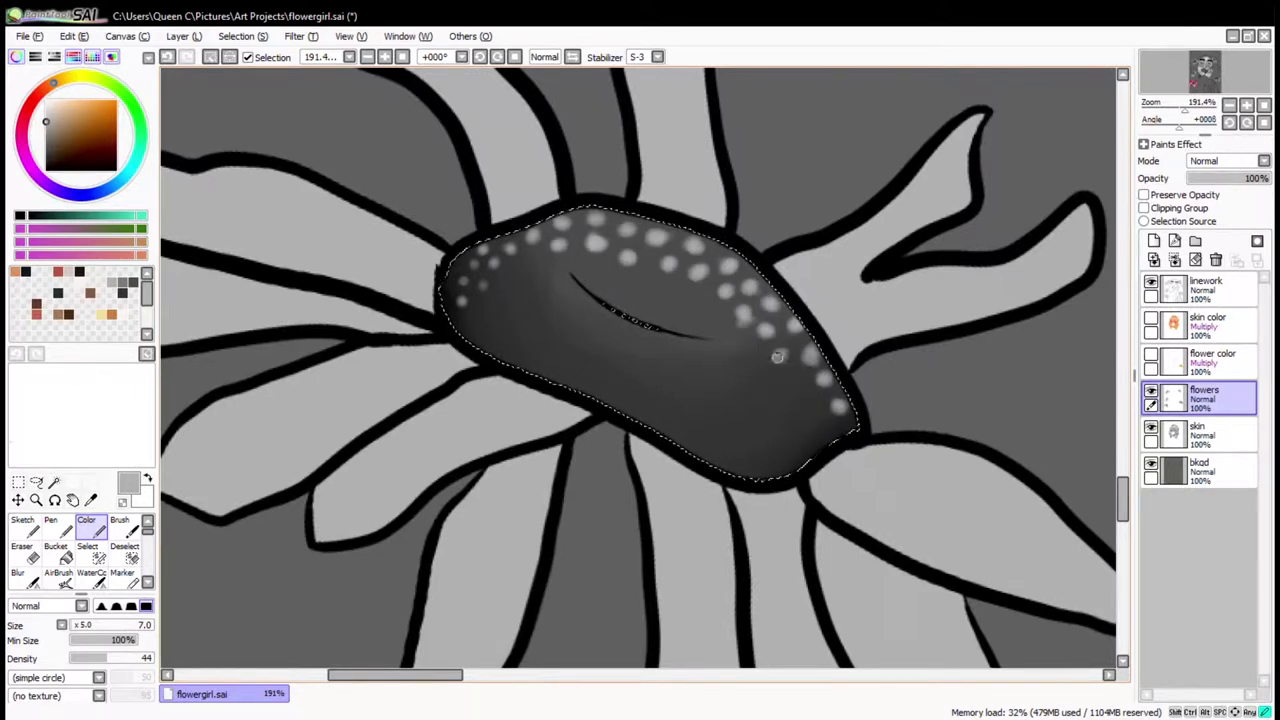
left_click(818, 438)
left_click(794, 461)
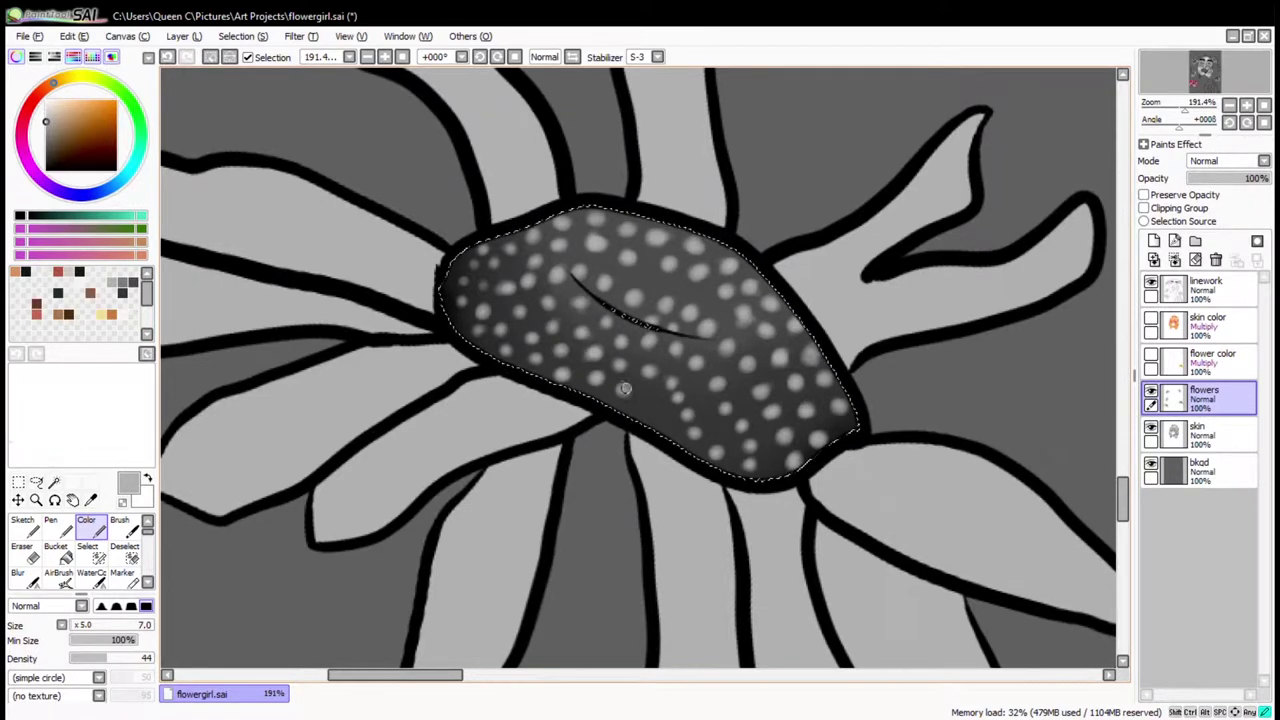
Darken the dots along the center's lower edge with dark grey and the Color brush at size 100, and clear the selection
left_click_drag(560, 300, 663, 471)
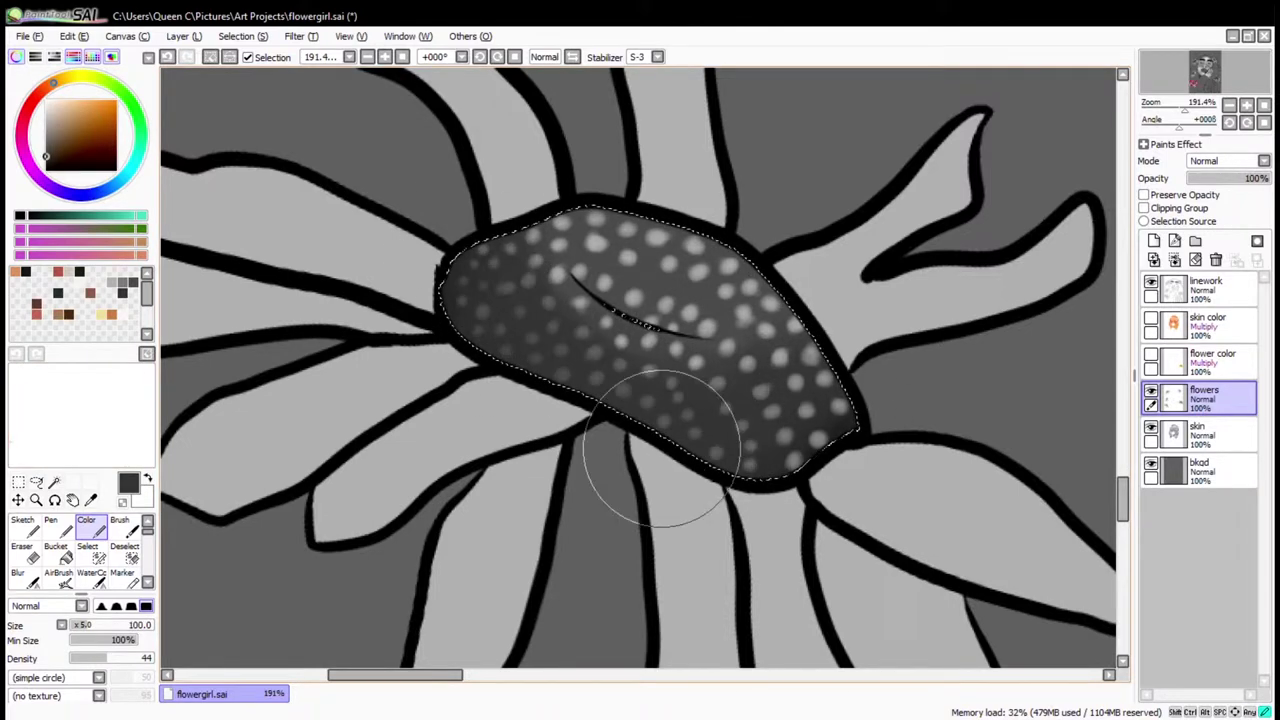
left_click(210, 57)
left_click(1264, 104)
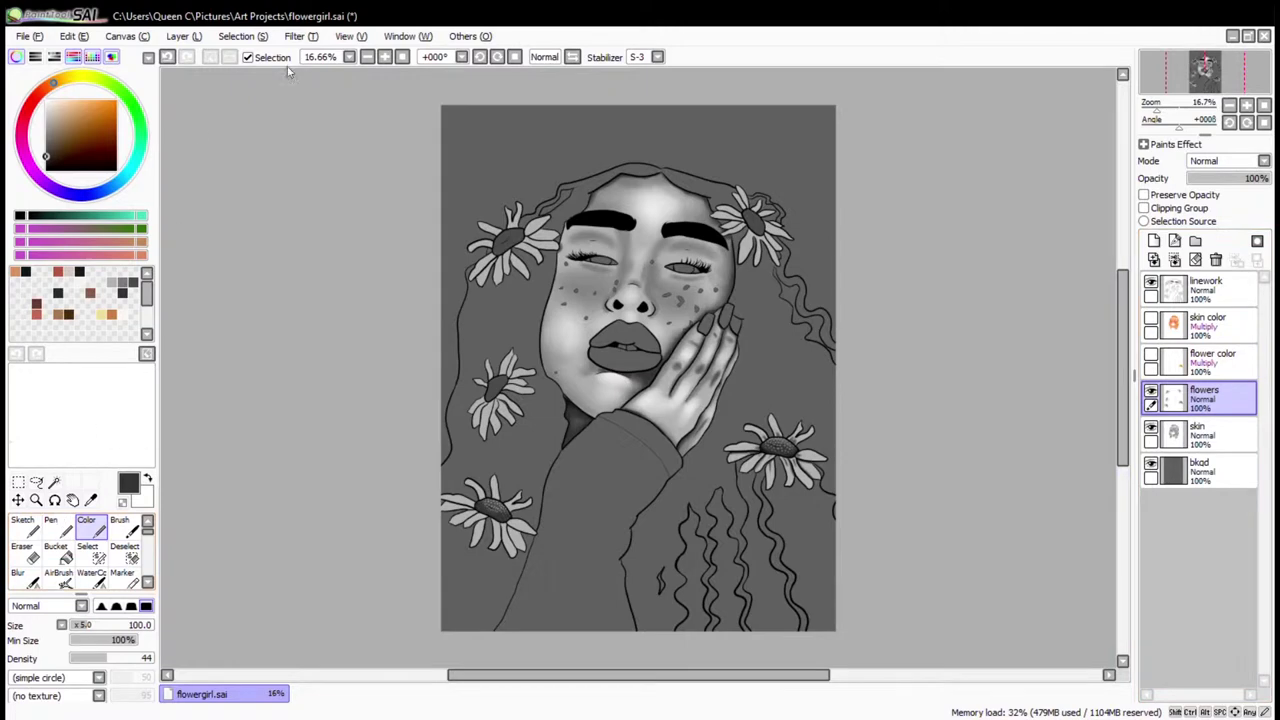
Select every petal of the lower-left daisy with the Magic Wand
left_click(54, 481)
left_click(470, 520)
left_click(458, 511)
left_click(490, 490)
left_click(520, 527)
left_click(508, 540)
key("ctrl+alt+space")
left_click_drag(391, 442, 586, 571)
Shade the selected petals' bases with mid grey on the flowers layer using the Color brush at size 35
left_click(1205, 398)
left_click(86, 524)
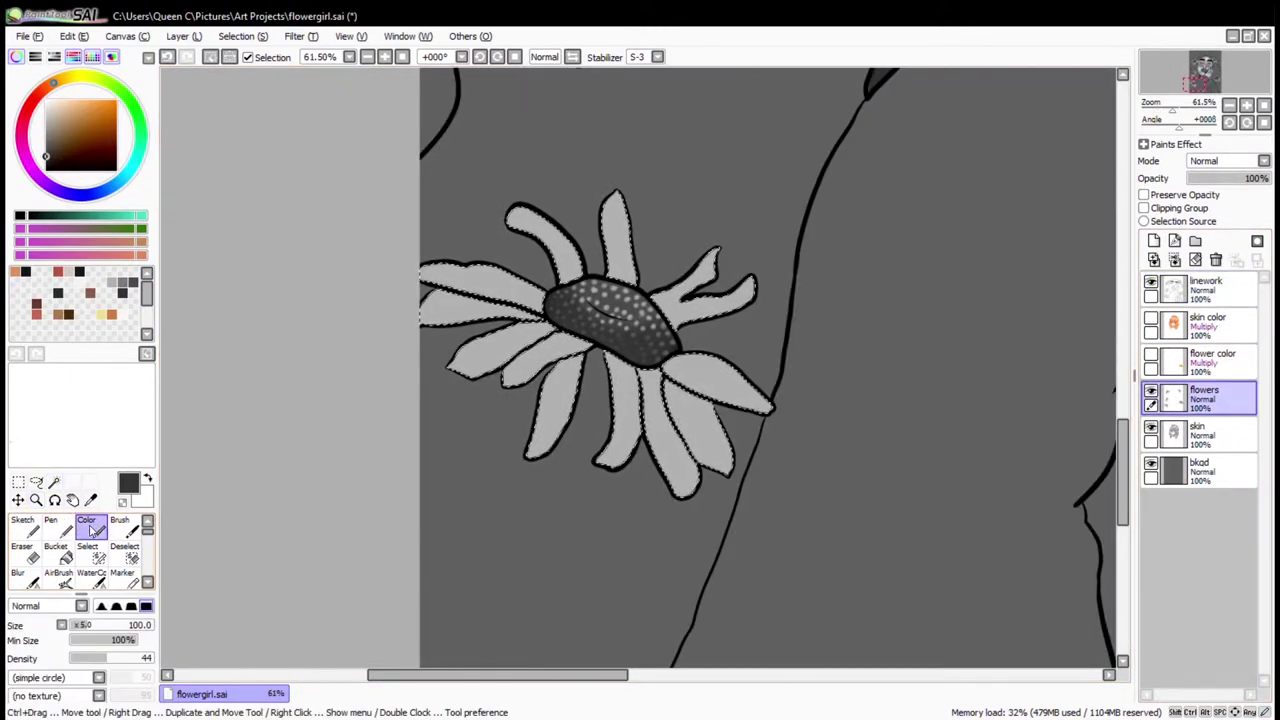
key("bracketleft")
key("bracketleft")
key("bracketleft")
key("bracketleft")
key("bracketleft")
key("bracketleft")
key("bracketleft")
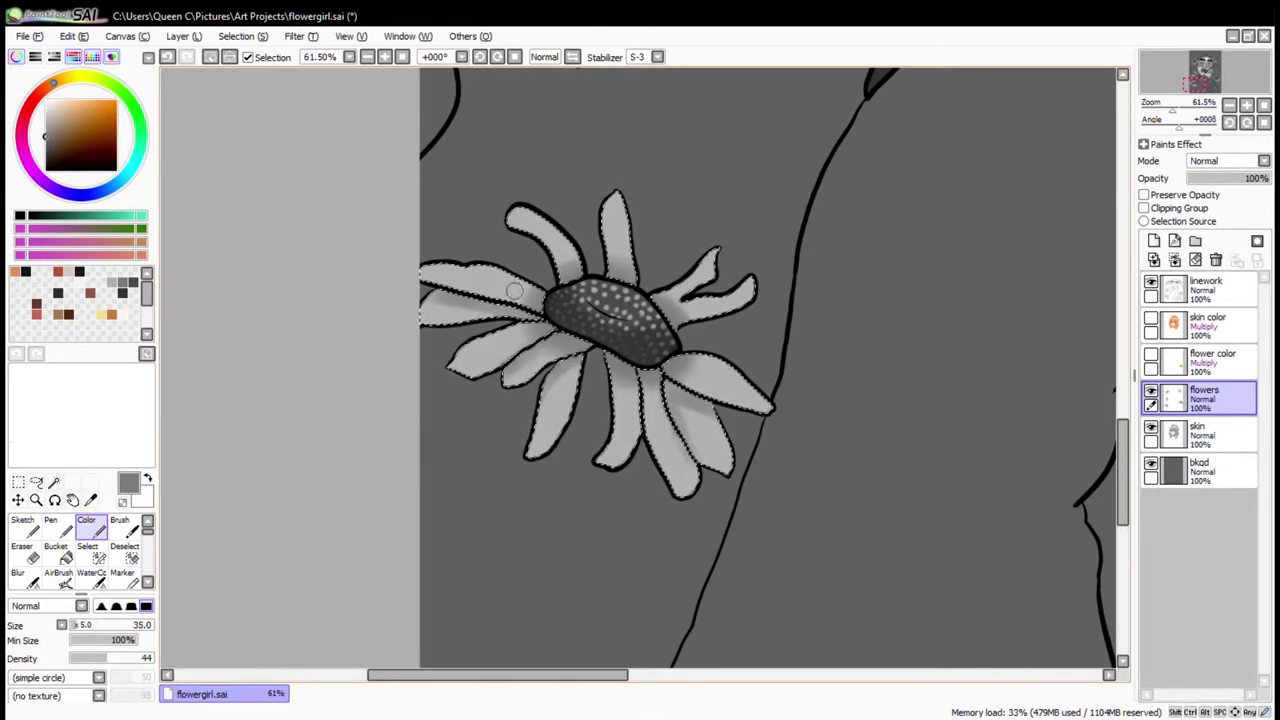
Add darker grey shadows at the petal bases with the Color brush at size 16, and blend them with the WaterColor brush at size 20
left_click(453, 291, "alt")
key("bracketleft")
key("bracketleft")
key("bracketleft")
key("bracketleft")
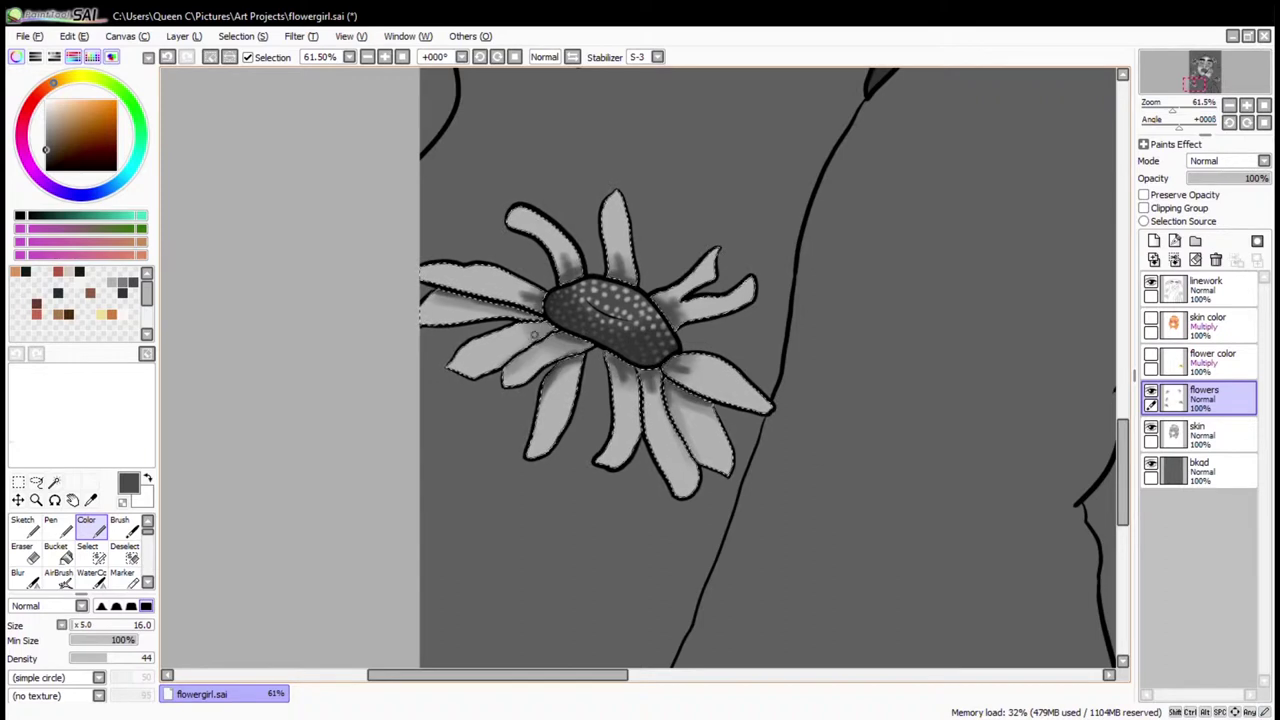
left_click(91, 578)
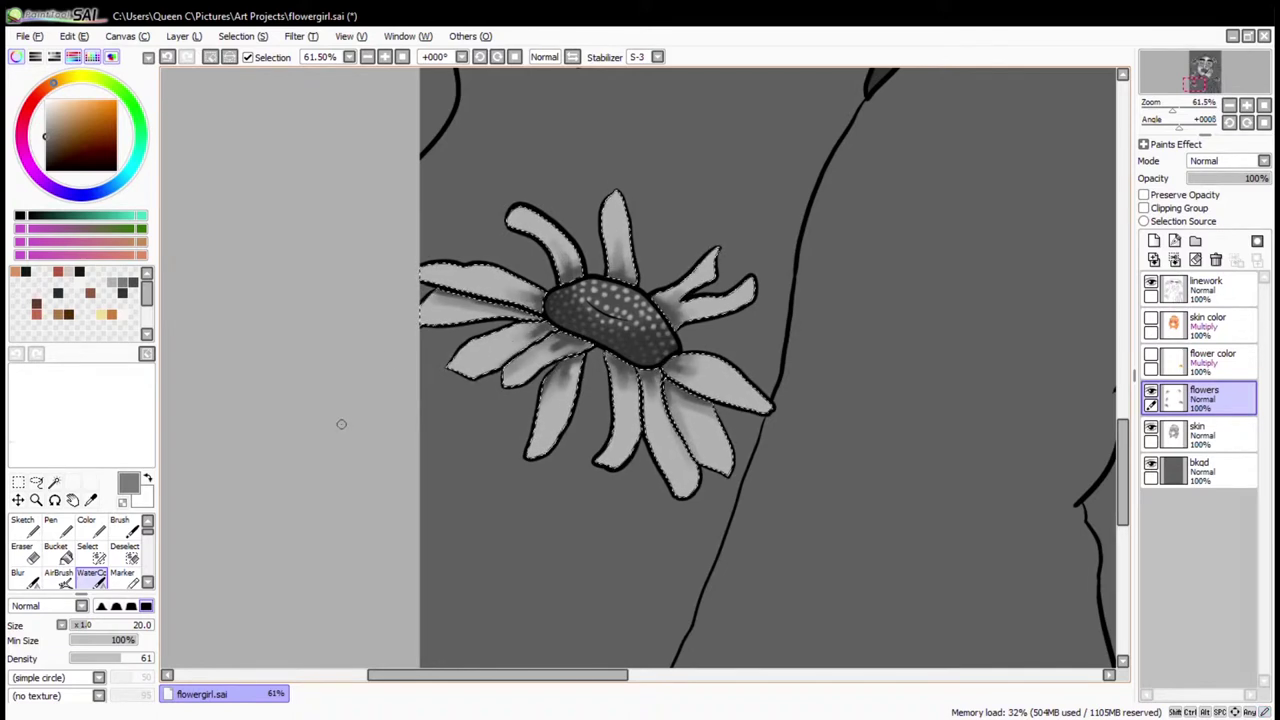
Paint light grey highlights along the petals with the Color brush at size 16, and clear the selection
left_click(545, 435, "alt")
key("c")
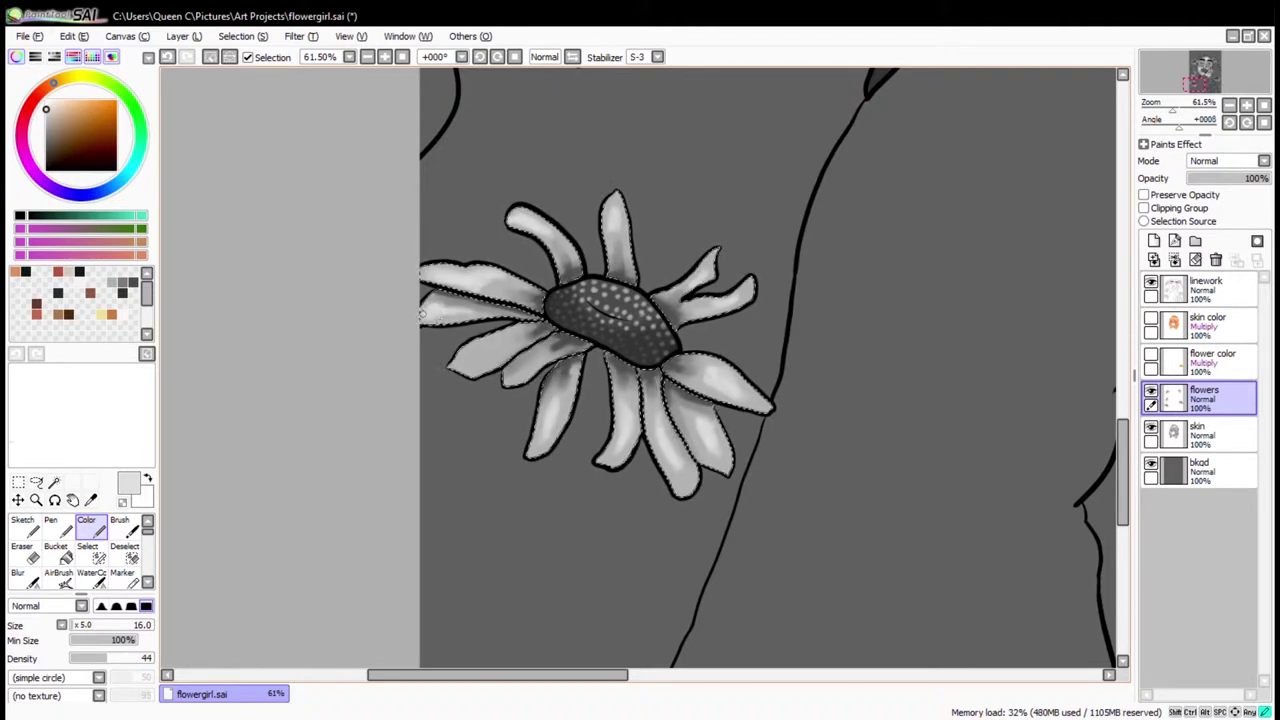
left_click(210, 57)
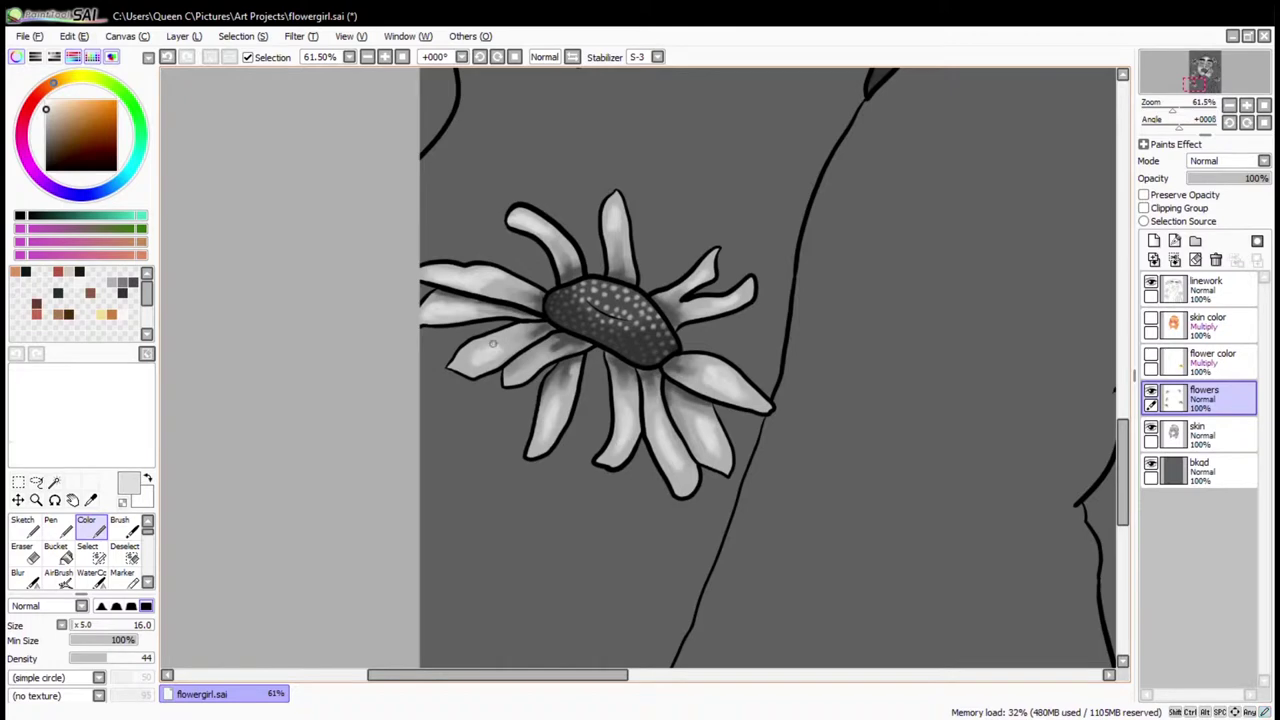
Show and activate the flower color layer, and sample the petal yellow from the colored daisy for the lower-left daisy
left_click(36, 500)
key("ctrl+minus")
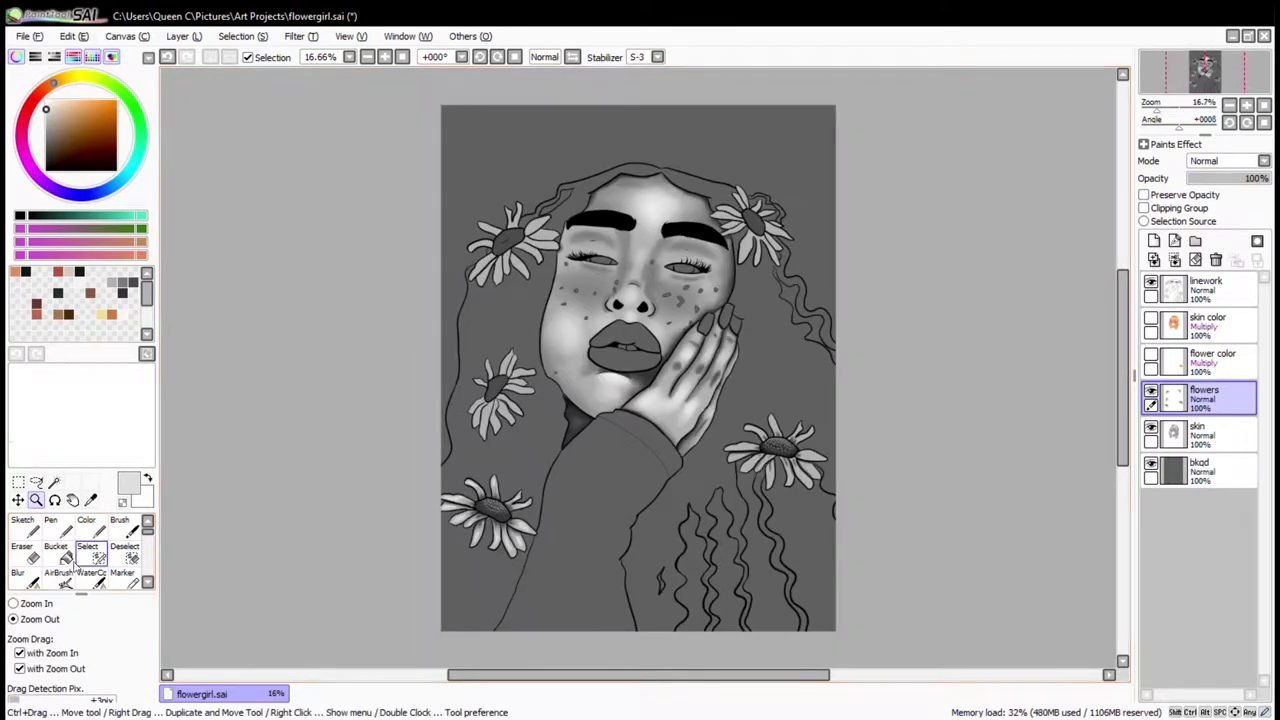
left_click_drag(690, 400, 870, 530)
left_click(90, 500)
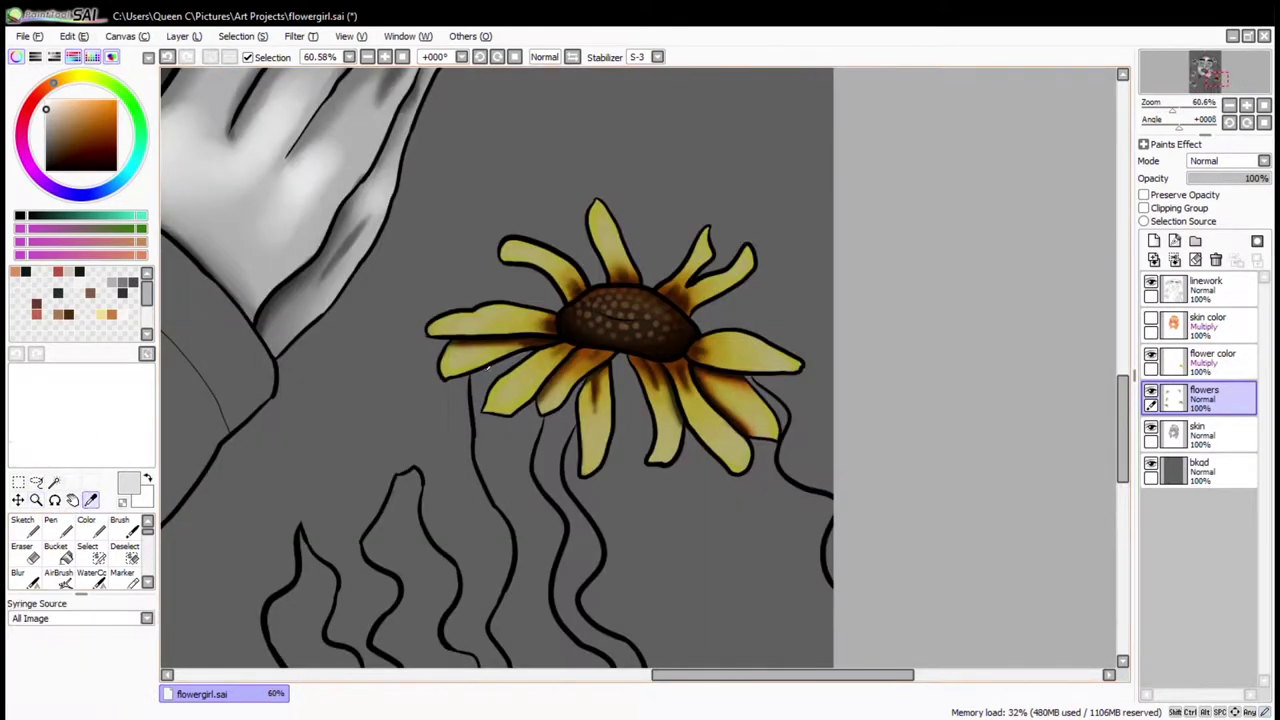
left_click(738, 476)
left_click(1210, 360)
left_click_drag(486, 408, 500, 396)
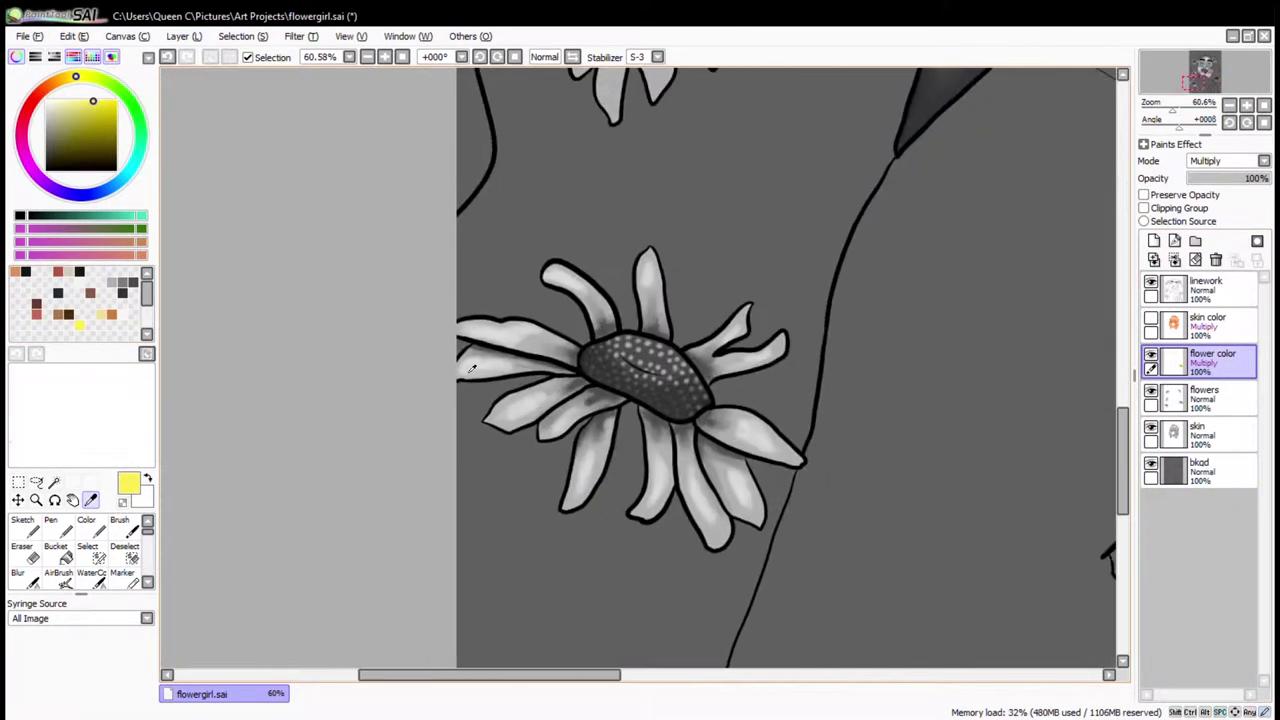
Select the lower-left daisy's petals with the Magic Wand and paint them yellow on the flower color layer with the Color brush at size 120
left_click(54, 482)
mouse_move(575, 290)
left_mouse_down()
mouse_move(700, 345)
mouse_move(730, 510)
left_mouse_up()
left_click_drag(510, 340, 530, 400)
left_click(1170, 400)
key("c")
left_click(1210, 360)
mouse_move(470, 340)
left_mouse_down()
mouse_move(428, 326)
mouse_move(673, 523)
left_mouse_up()
Paint brown over the petal bases of the lower-left daisy, and blend it into the yellow with the WaterColor brush at size 20
scroll(673, 510, "down", 5)
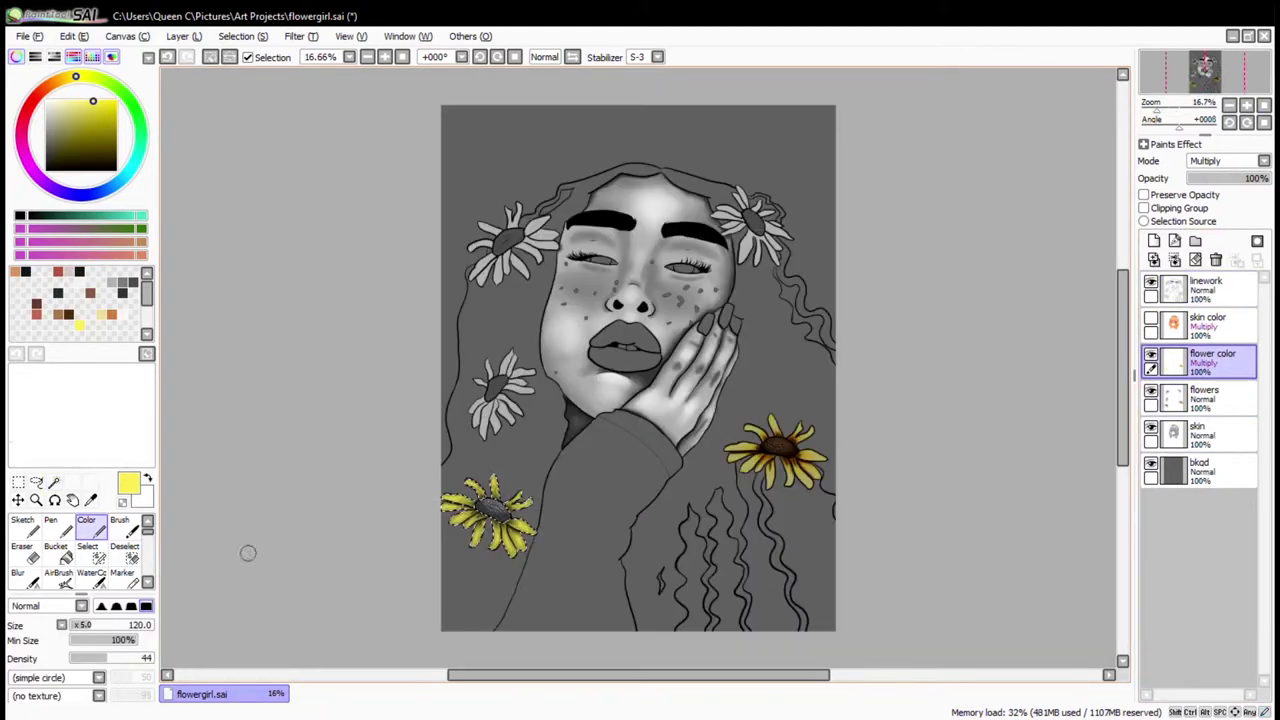
key("ctrl+alt+space")
left_click_drag(361, 176, 830, 518)
left_click(645, 315, "alt")
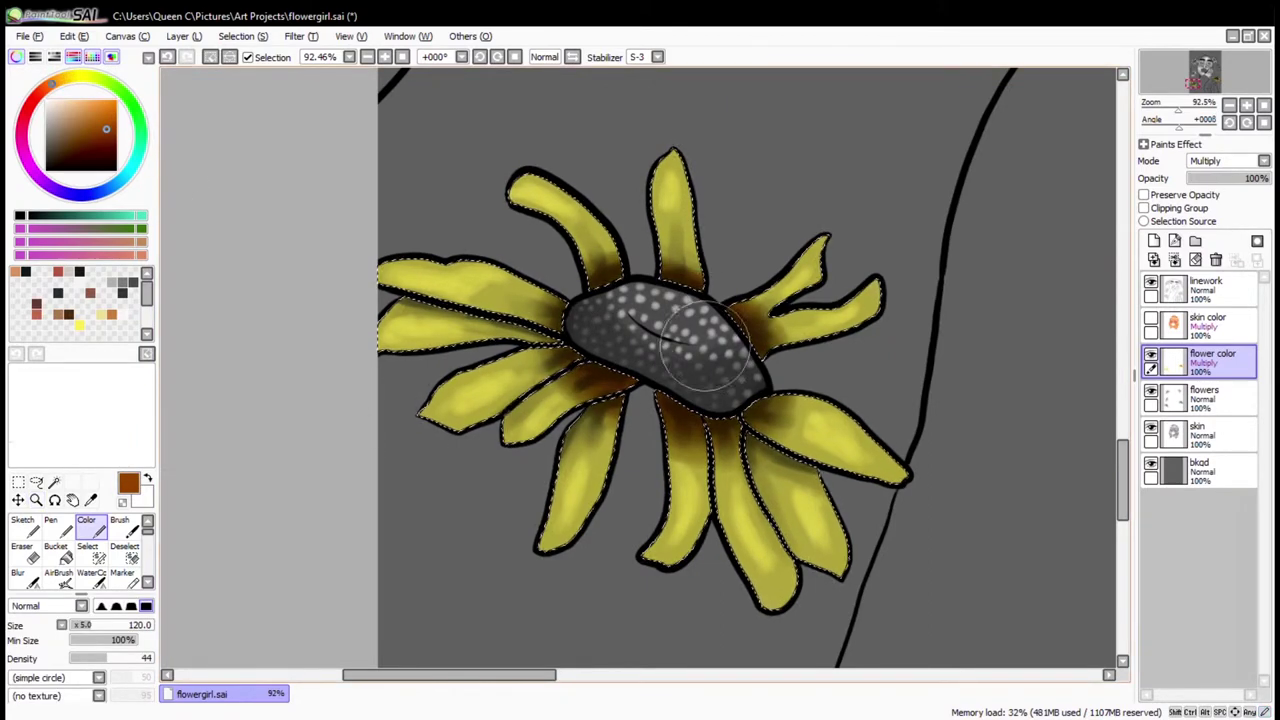
left_click(79, 323)
left_click(92, 578)
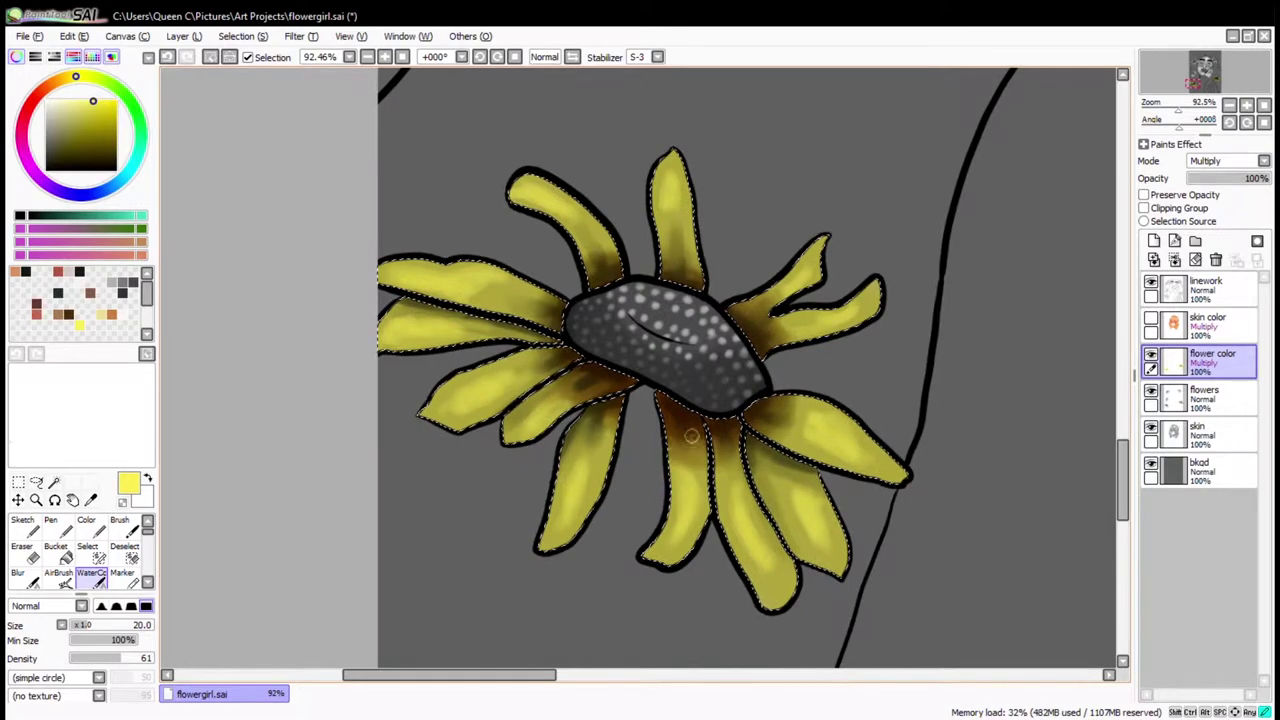
Add orange-brown accents along the lower-left daisy's petals with the Color brush at size 14, and clear the selection
left_click(89, 292)
left_click(86, 527)
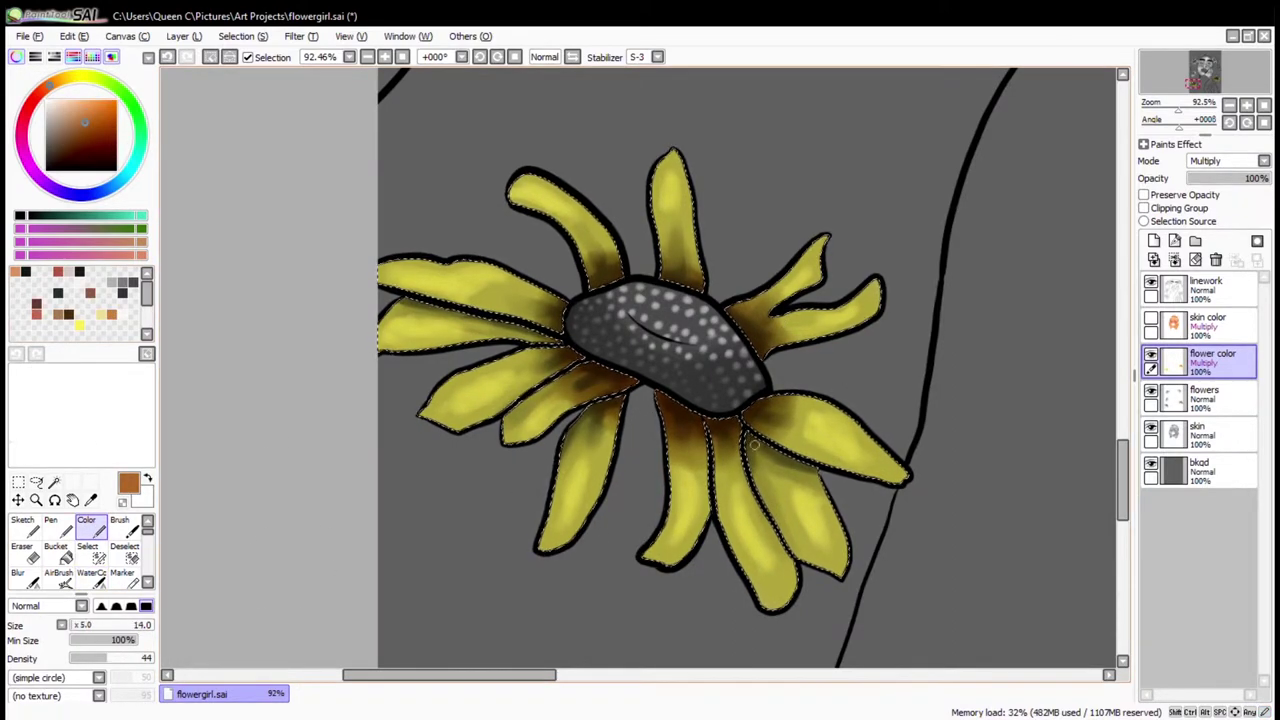
key("bracketleft")
key("bracketleft")
key("bracketleft")
key("bracketleft")
key("bracketleft")
left_click_drag(478, 320, 566, 318)
left_click_drag(84, 128, 108, 106)
left_click_drag(770, 560, 795, 520)
left_click_drag(840, 590, 762, 505)
left_click_drag(760, 460, 838, 516)
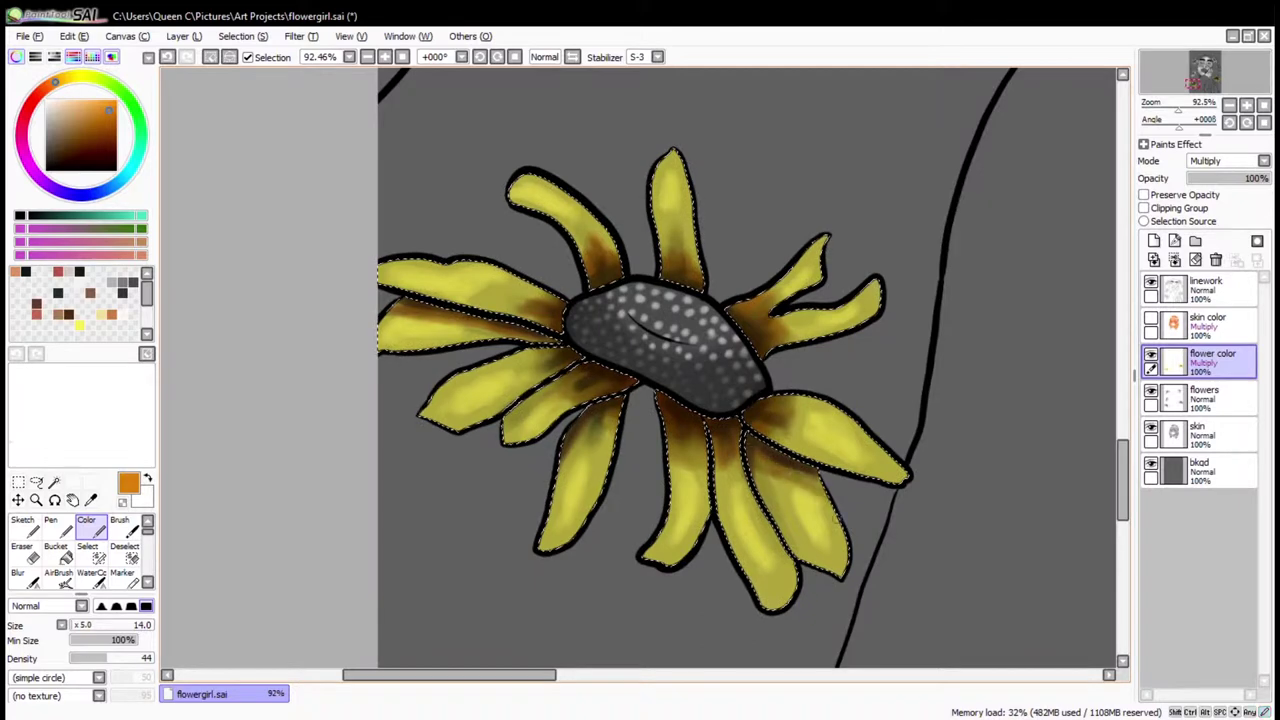
key("ctrl+minus")
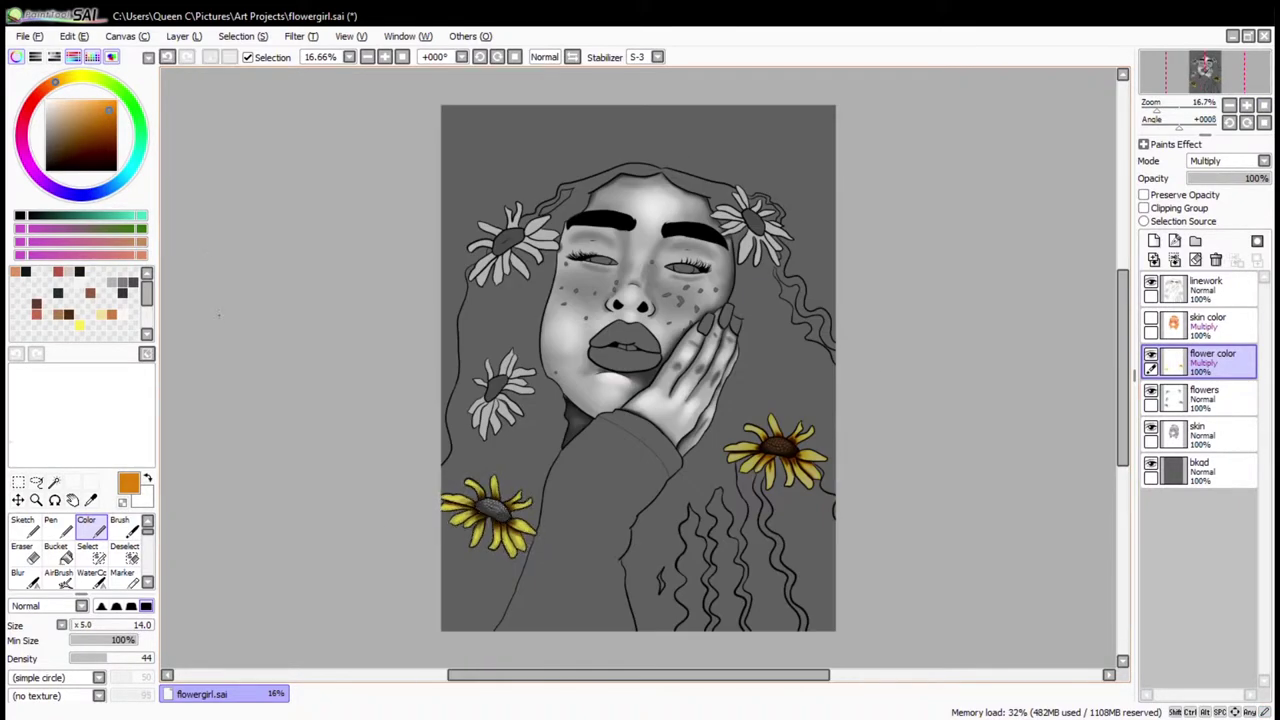
Select the lower-left daisy's center from the linework layer and paint it brown with tan highlights on the flower color layer
left_click(1205, 288)
left_click(54, 482)
left_click(490, 510)
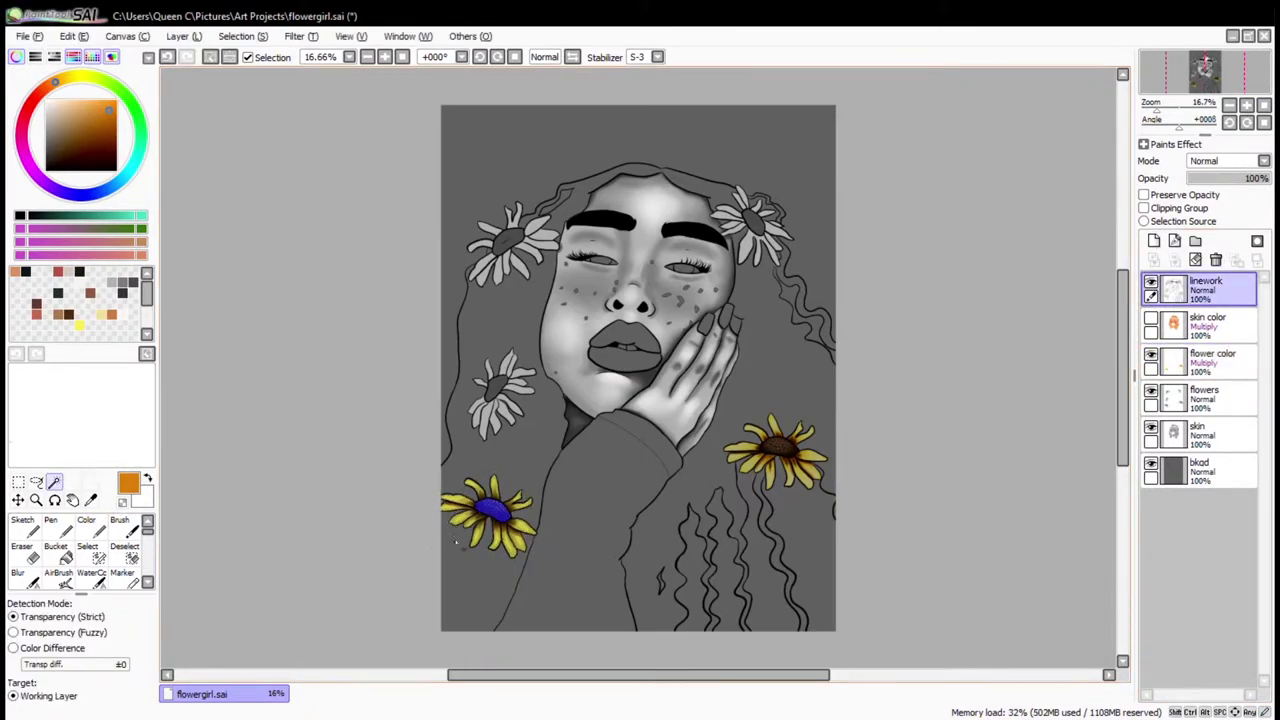
left_click(1205, 360)
left_click(87, 527)
key("ctrl+plus")
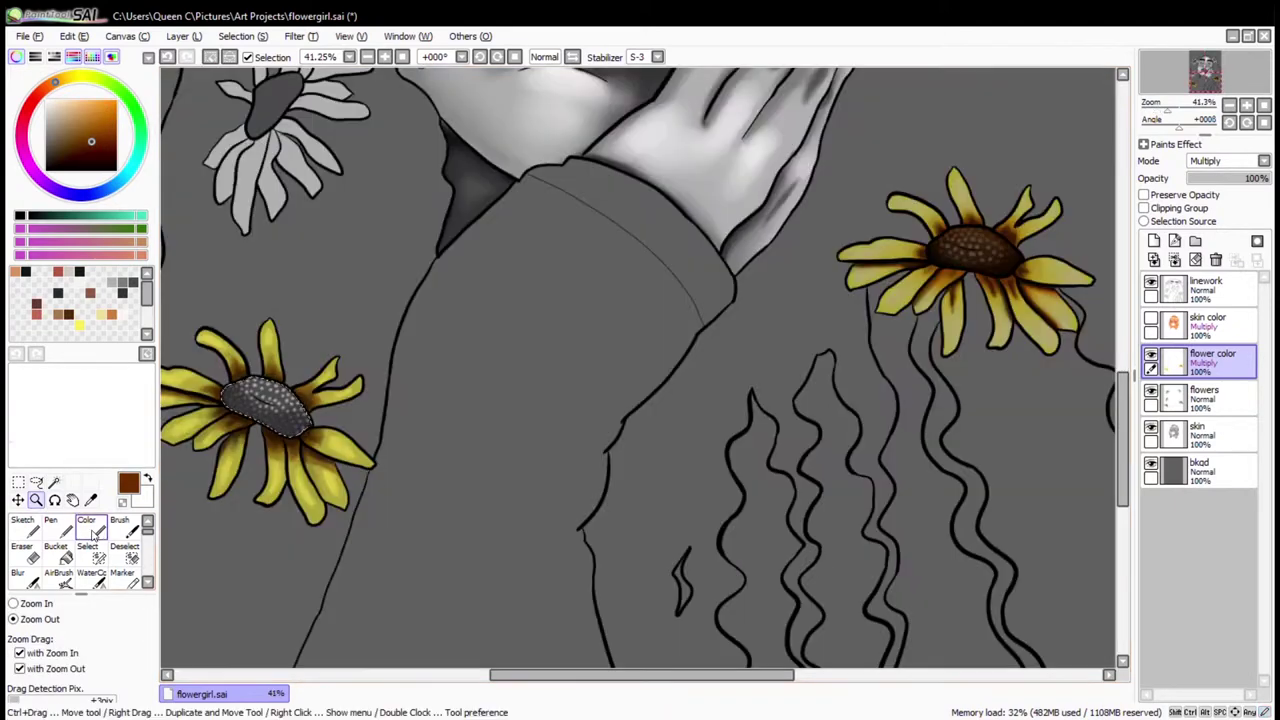
mouse_move(240, 390)
left_mouse_down()
mouse_move(300, 415)
mouse_move(286, 400)
left_mouse_up()
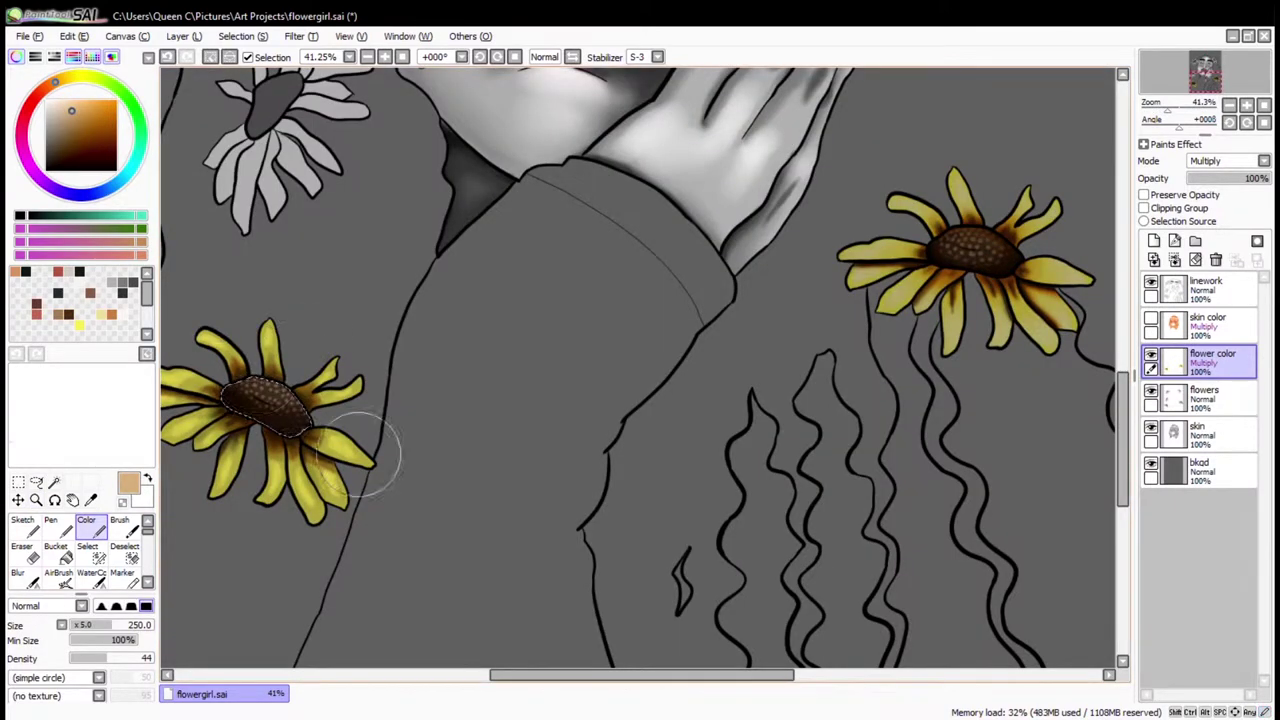
key("ctrl+minus")
left_click(1151, 320)
left_click(1151, 320)
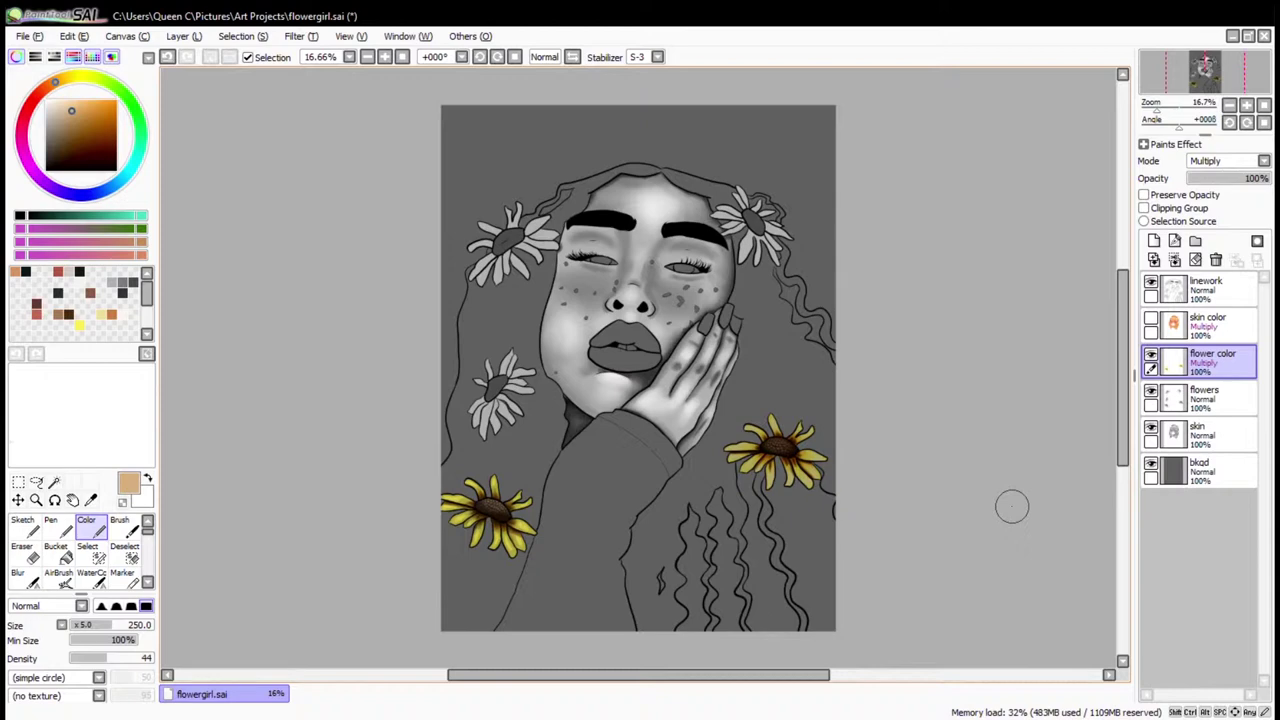
Select the petals of the uncolored daisy beside the jaw with the Magic Wand on the linework layer, and activate the flowers layer
left_click(36, 500)
left_click_drag(410, 320, 625, 460)
left_click(1200, 288)
left_click(54, 482)
left_click(507, 428)
left_click(650, 445)
left_click(700, 352)
left_click(705, 285)
left_click(640, 232)
left_click(560, 265)
left_click(520, 325)
left_click(1205, 396)
left_click(86, 527)
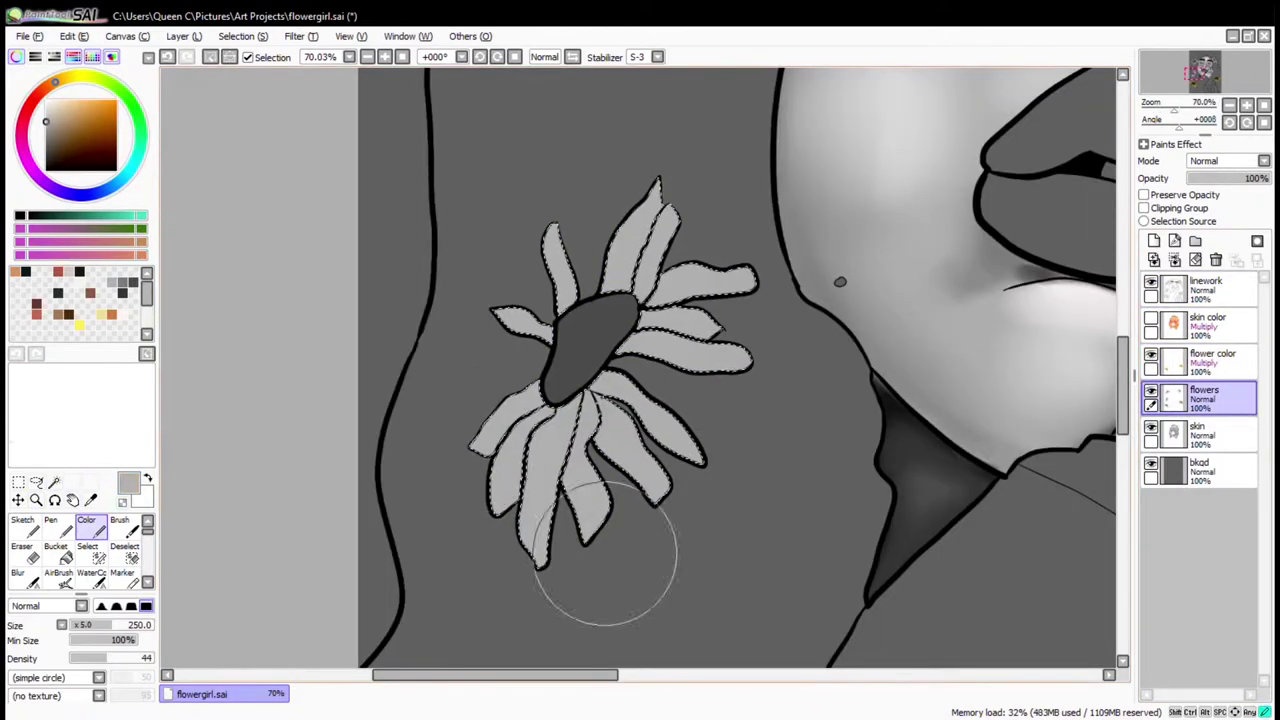
Shade the selected petals in light and mid grey with the Color brush, reducing its size from 250 to 20
left_click_drag(560, 440, 620, 390)
left_click_drag(690, 350, 645, 255)
left_click_drag(545, 470, 500, 440)
key("bracketleft")
key("bracketleft")
key("bracketleft")
key("bracketleft")
key("bracketleft")
key("bracketleft")
key("bracketleft")
key("bracketleft")
key("bracketleft")
key("bracketleft")
key("bracketleft")
key("bracketleft")
key("bracketleft")
key("bracketleft")
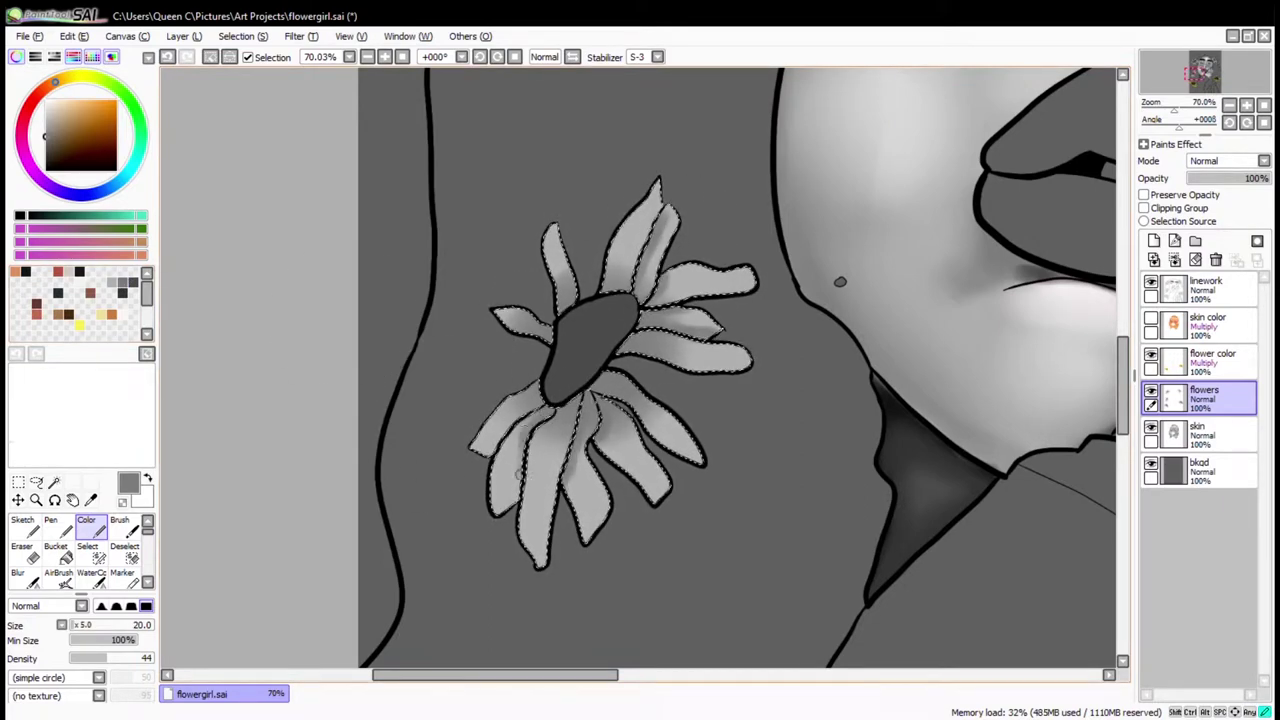
Add dark grey shadows at the petal bases with the Color brush at size 12, and blend them with the WaterColor brush at size 10
left_click(122, 290)
key("bracketleft")
key("bracketleft")
key("bracketleft")
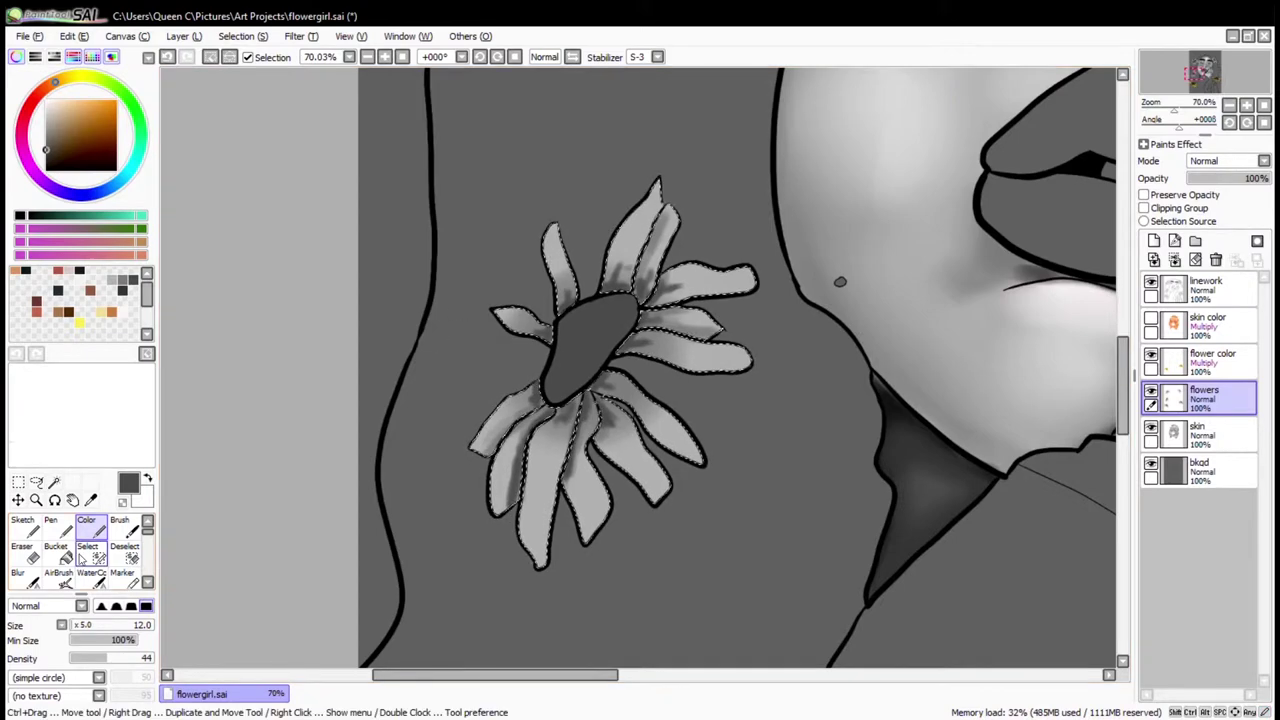
left_click(91, 572)
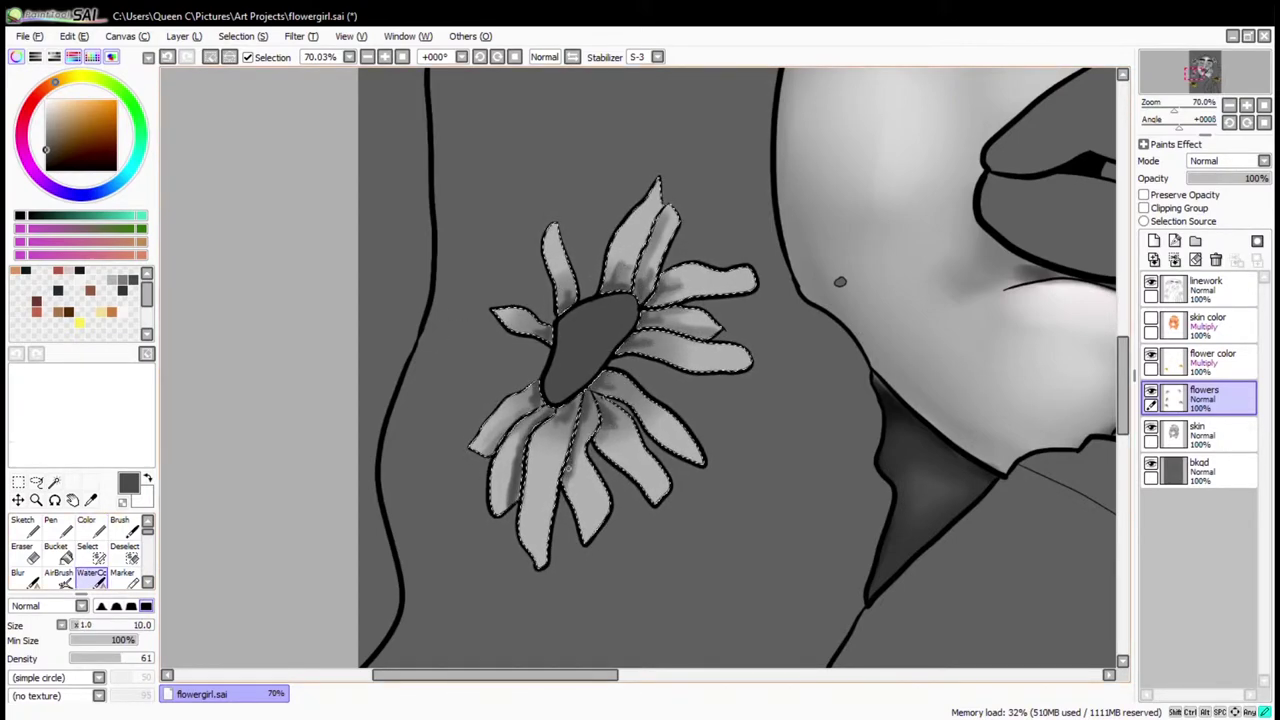
Paint light grey highlights along the petals with the Color brush at size 20, blend them with the WaterColor brush, and clear the selection
left_click(546, 471, "alt")
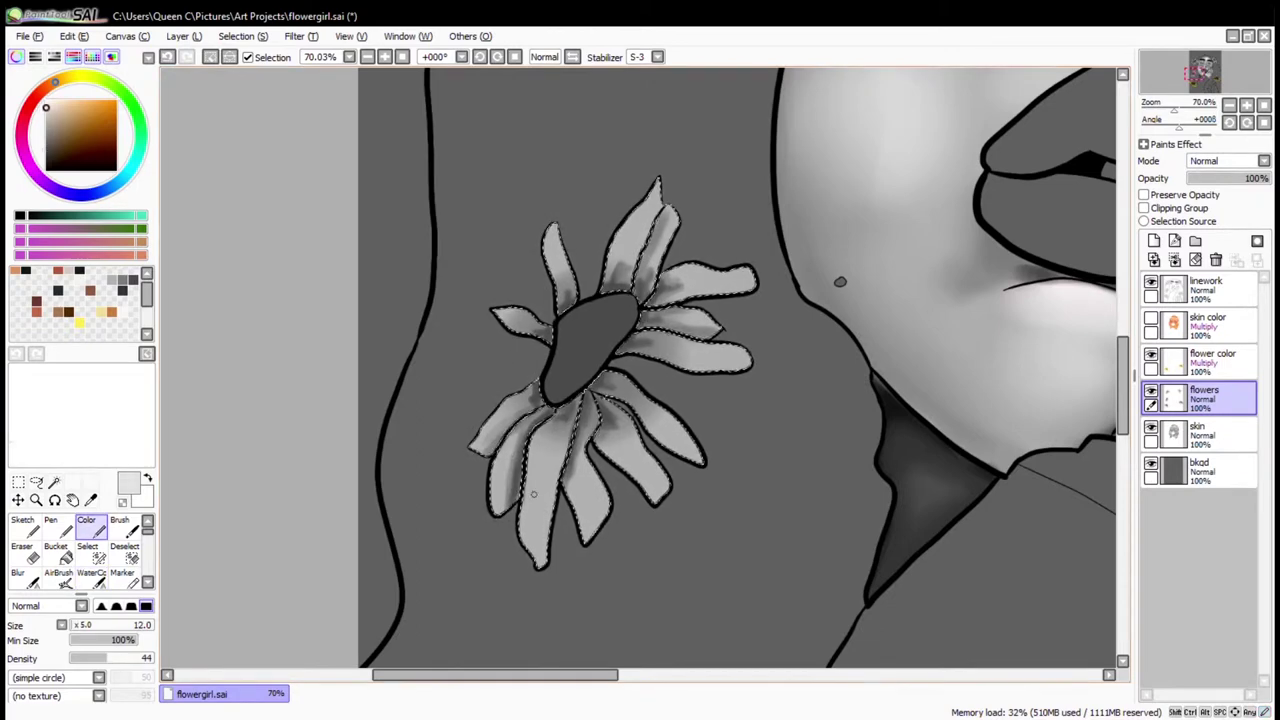
key("c")
left_click_drag(494, 470, 586, 502)
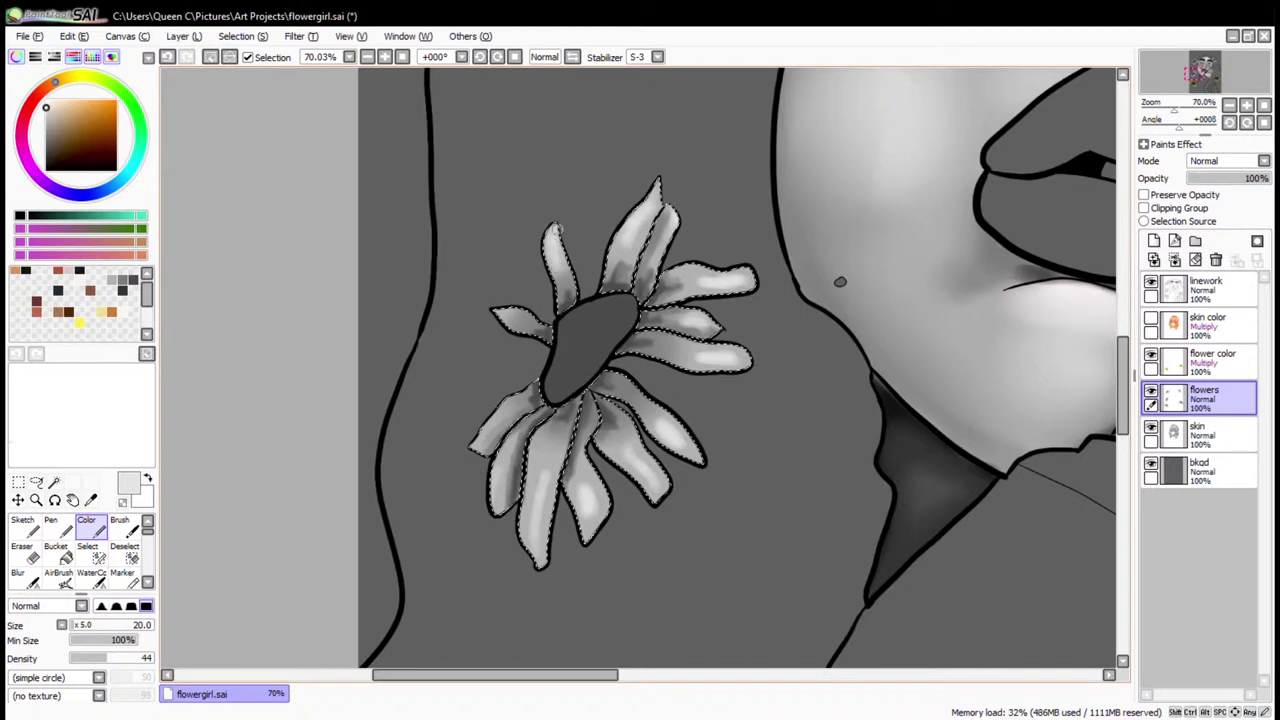
left_click(122, 279)
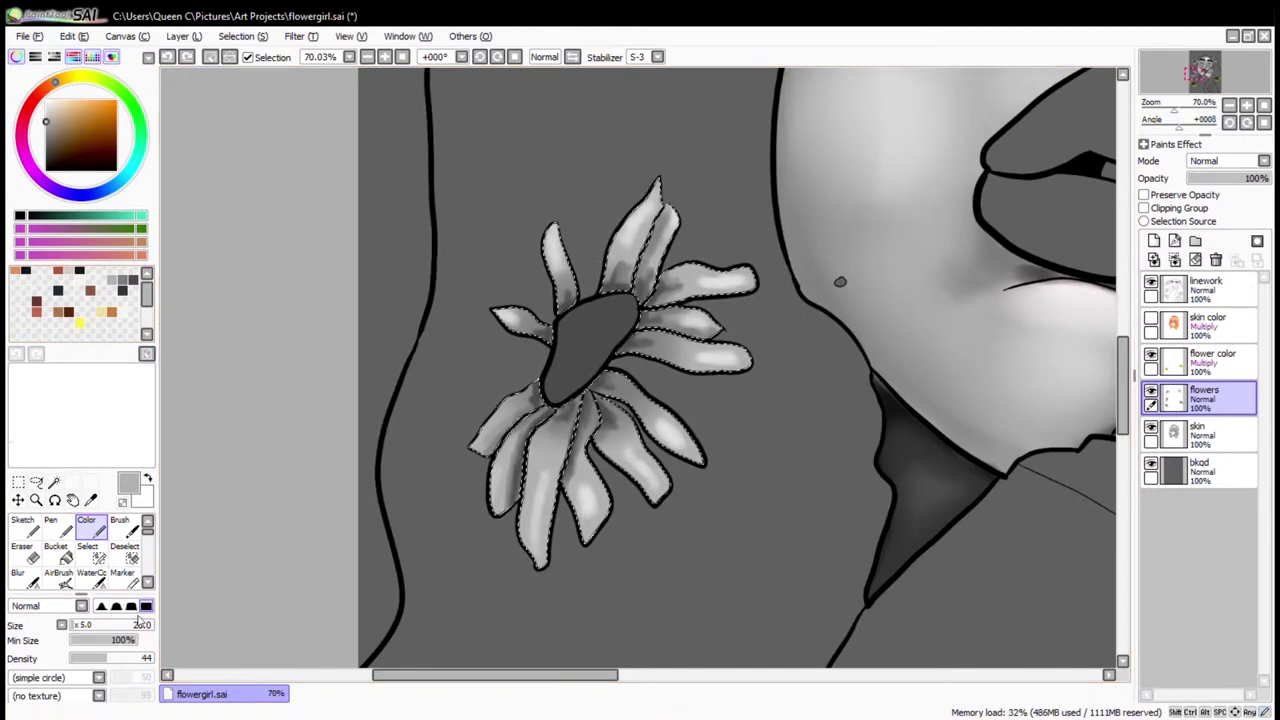
left_click(91, 577)
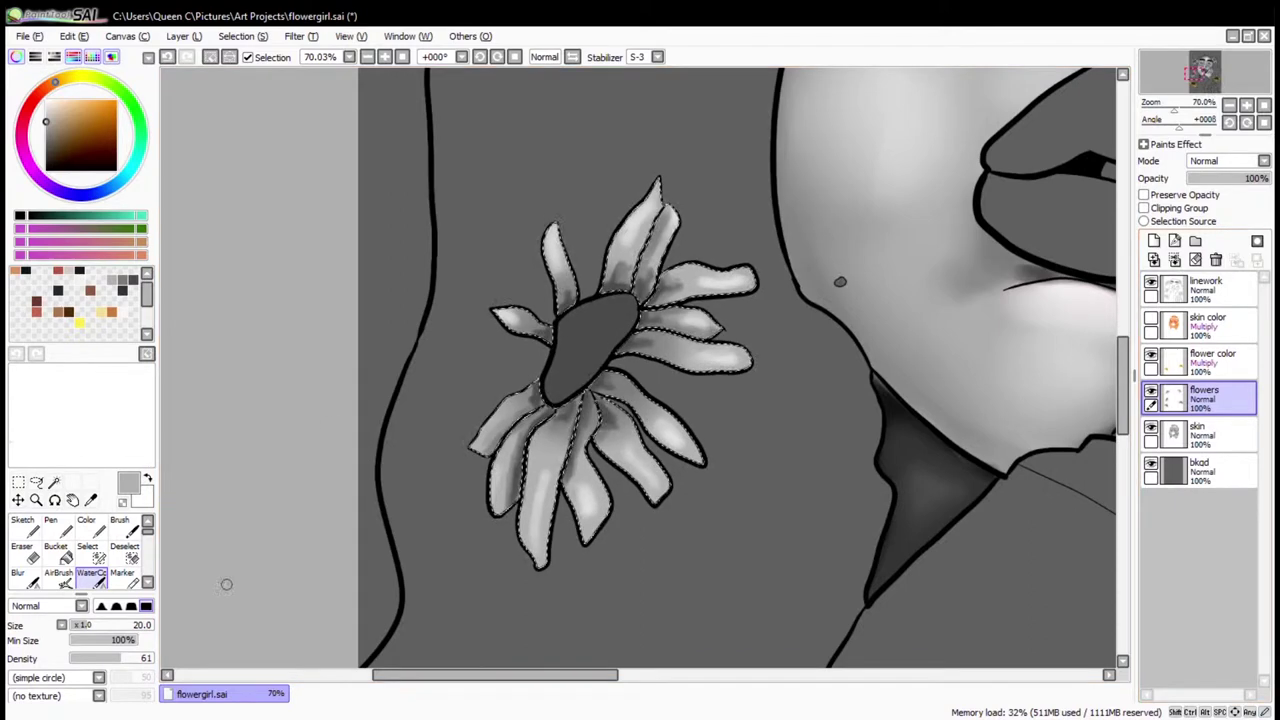
key("ctrl+d")
Select the daisy's center from the linework and dot it with light grey on the flowers layer using the Color brush at size 9
left_click(1205, 290)
left_click(54, 482)
left_click(590, 348)
left_click(1205, 398)
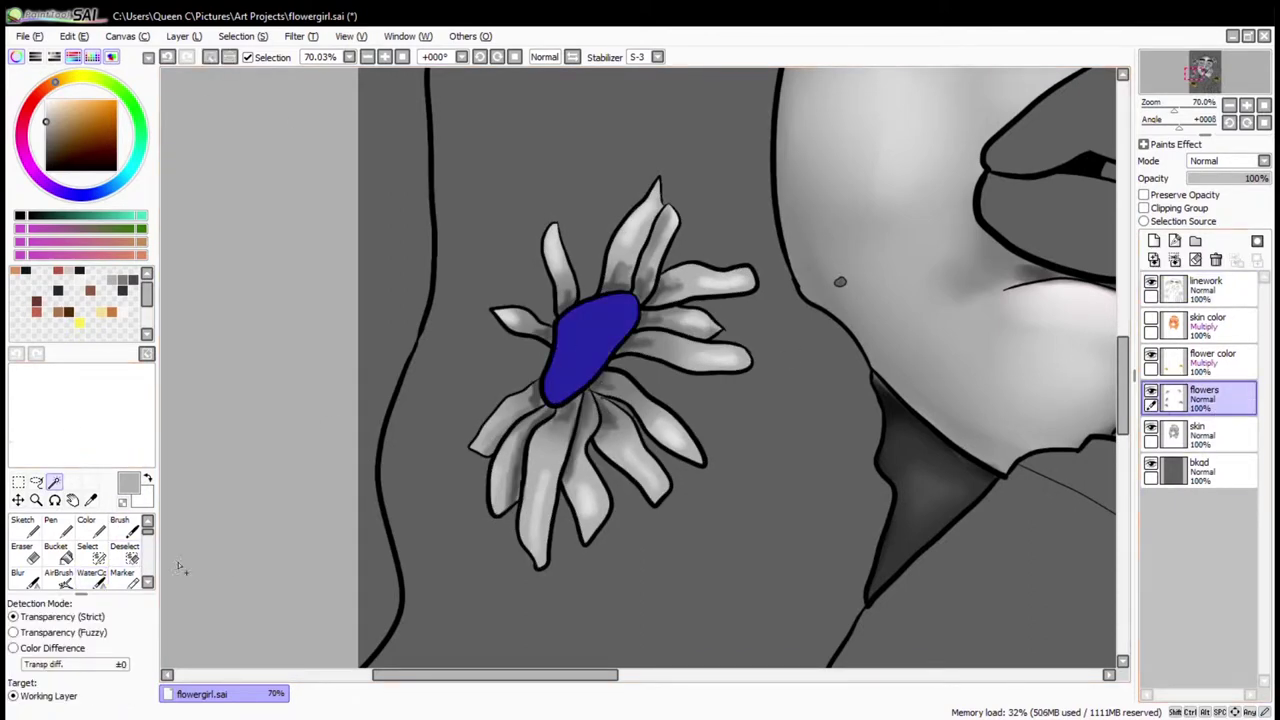
key("ctrl+space")
left_click_drag(593, 352, 580, 335)
key("c")
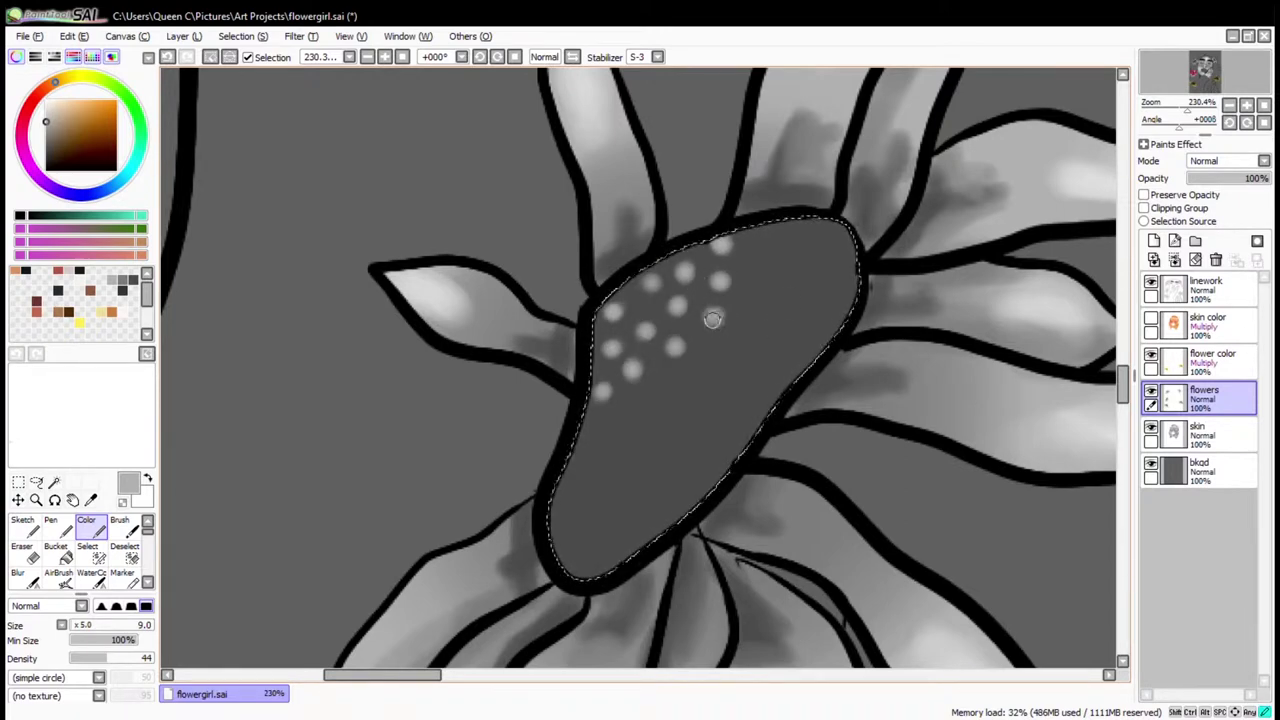
left_click(792, 325)
left_click(817, 292)
left_click(830, 260)
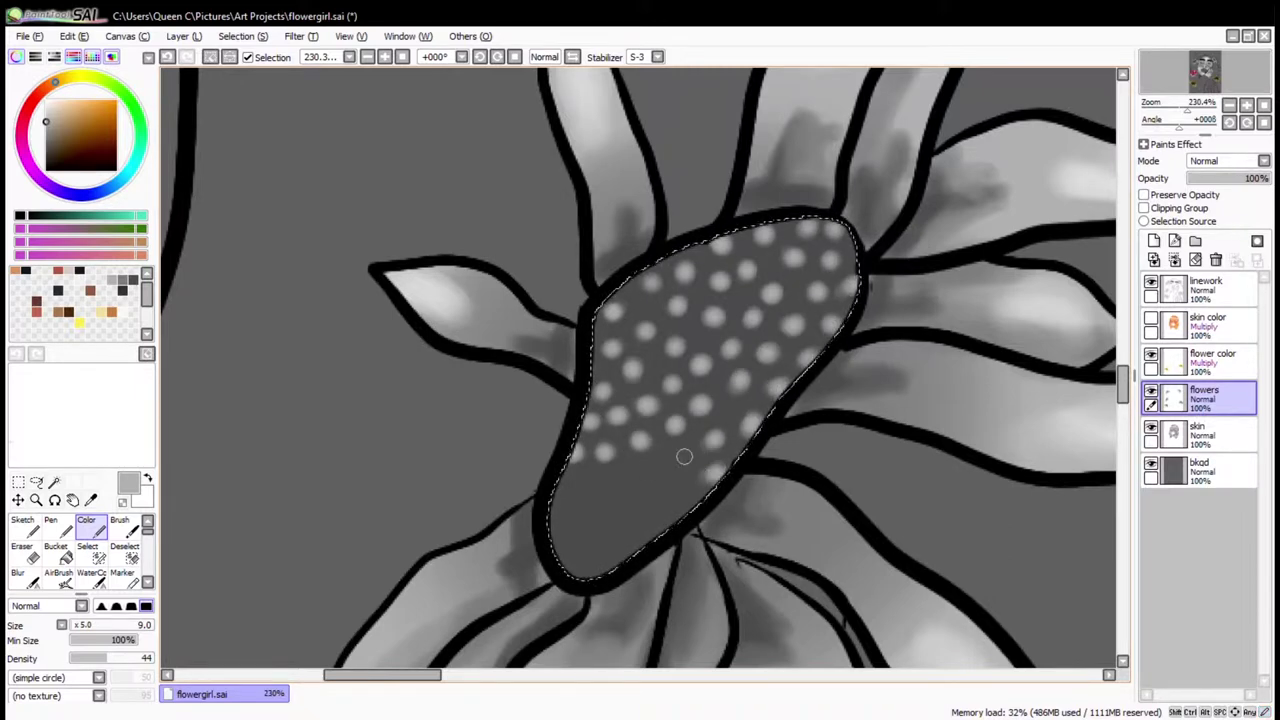
Shade the edges of the dotted center in dark grey with the Color brush at size 40, and clear the selection
left_click(625, 517, "alt")
key("bracketright")
key("bracketright")
key("bracketright")
key("bracketright")
key("bracketright")
key("bracketright")
key("bracketright")
key("bracketright")
left_click_drag(600, 520, 678, 397)
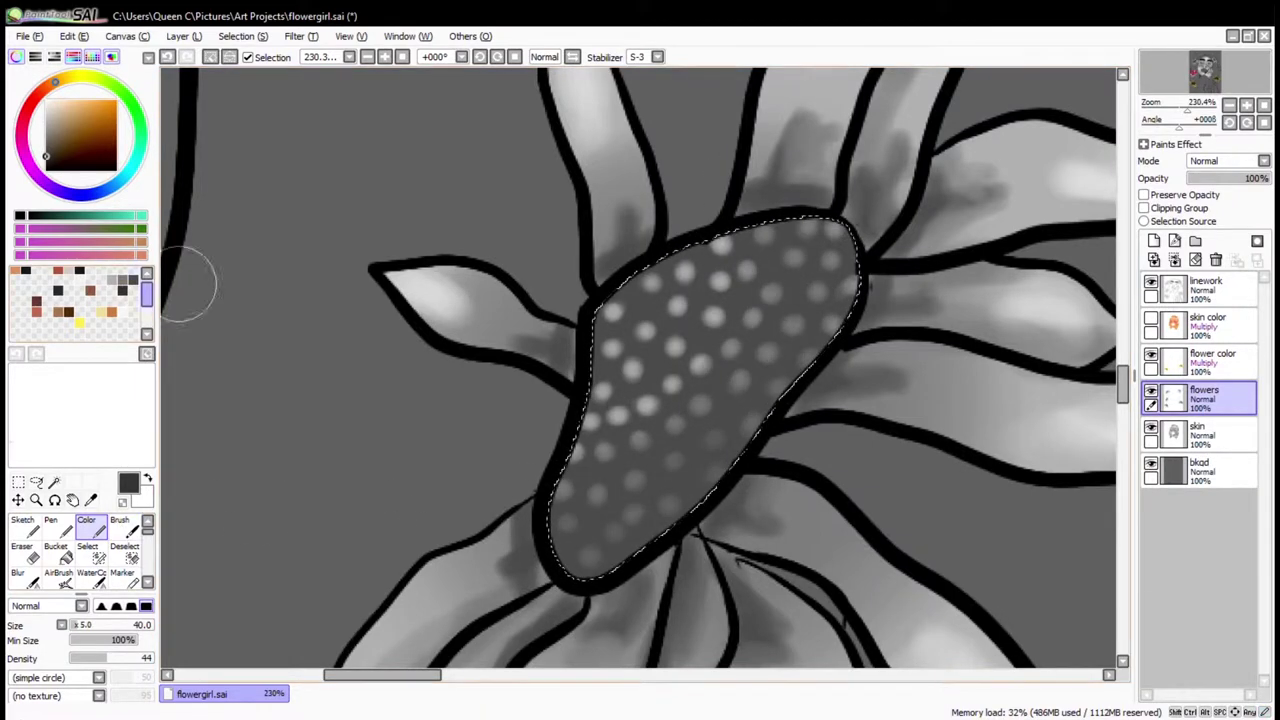
scroll(886, 343, "down", 10)
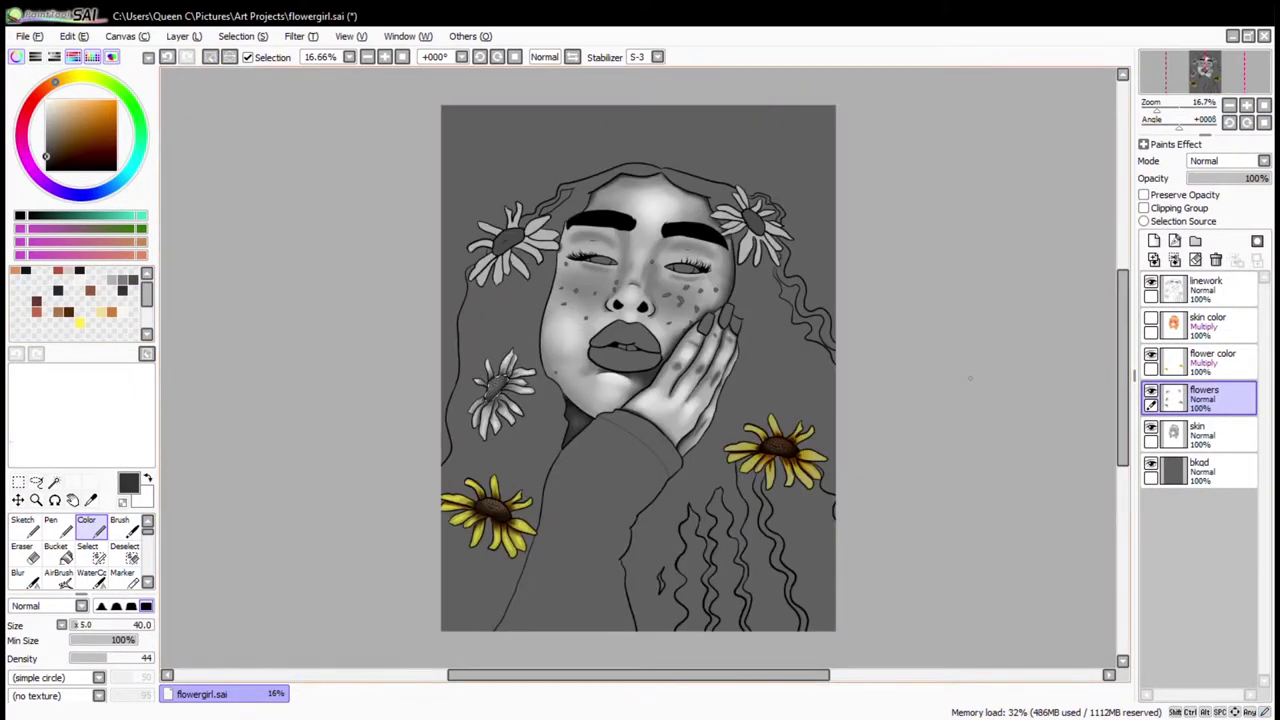
key("ctrl+d")
Select the same daisy's petals from the linework and paint them yellow on the flower color layer with the Color brush at size 300
key("w")
scroll(474, 429, "up", 5)
left_click(1210, 360)
left_click(1210, 288)
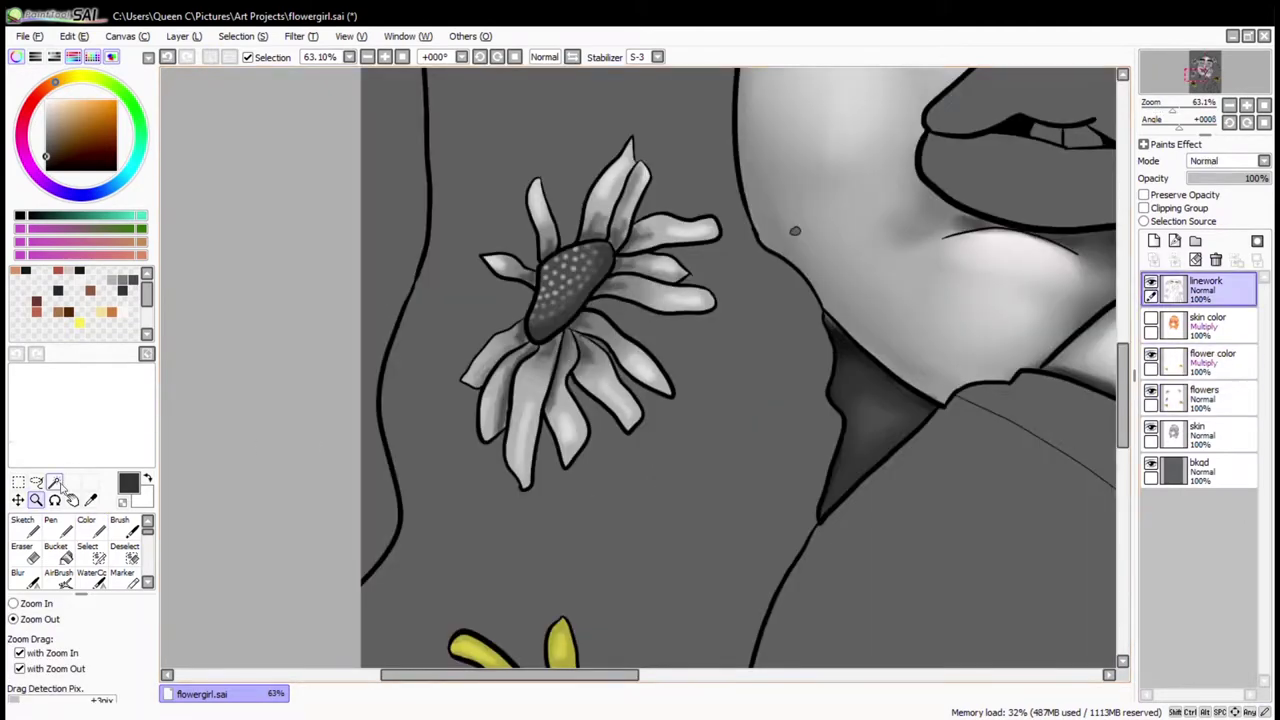
left_click(500, 363)
mouse_move(498, 357)
left_mouse_down()
mouse_move(680, 320)
mouse_move(508, 280)
left_mouse_up()
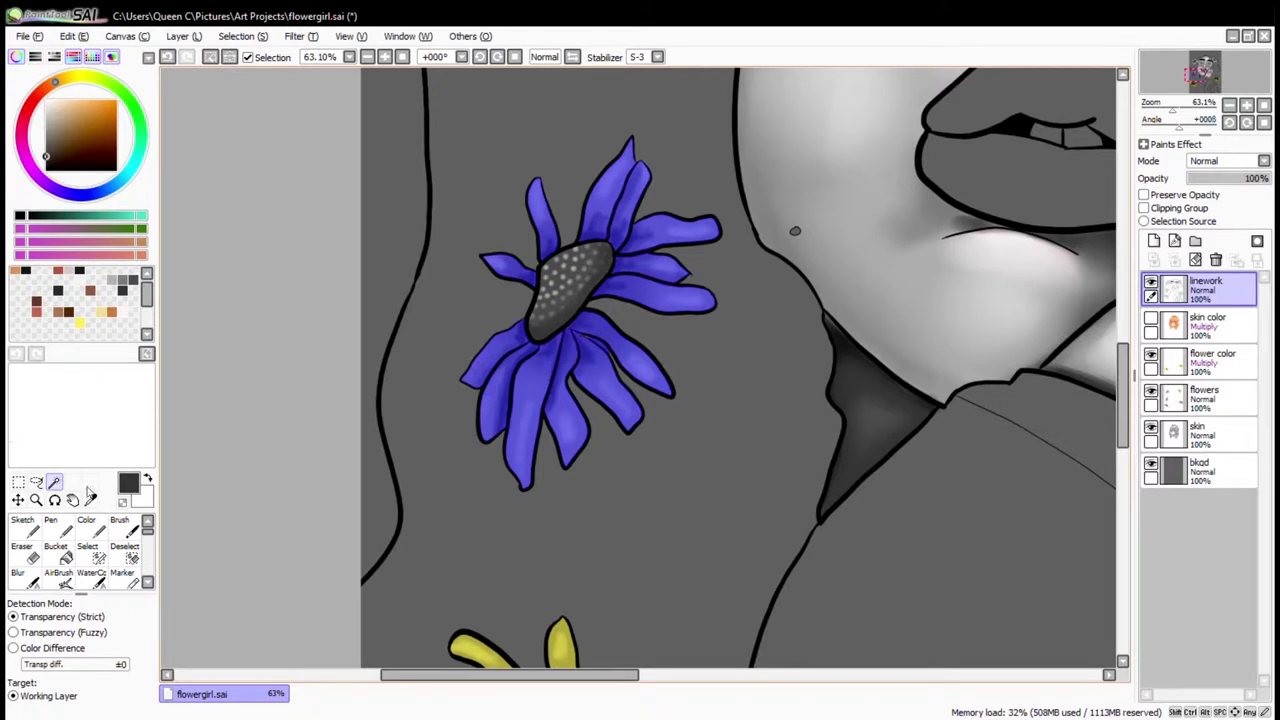
key("b")
left_click(1210, 360)
left_click(78, 322)
mouse_move(500, 425)
left_mouse_down()
mouse_move(529, 200)
mouse_move(643, 423)
mouse_move(620, 170)
left_mouse_up()
Paint golden and darker brown at the petal bases with the Color brush at size 40, add pale tan touches, and clear the selection
left_click(61, 79)
left_click(87, 113)
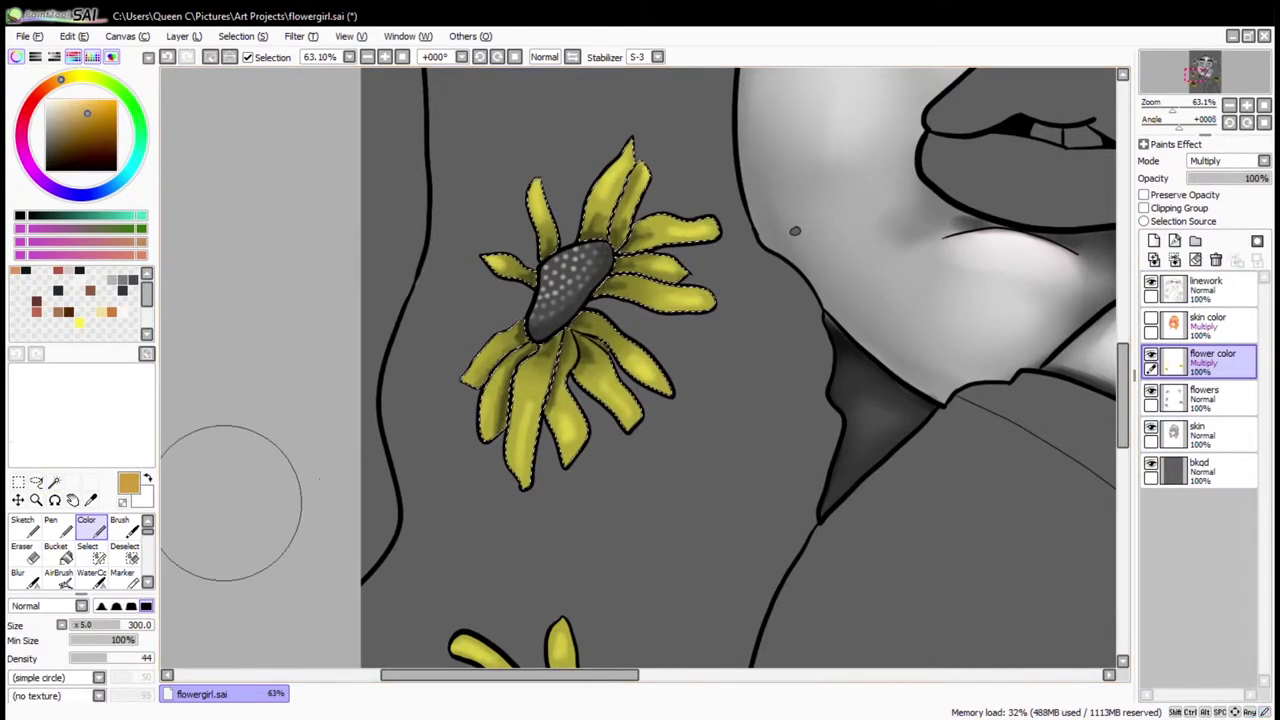
mouse_move(500, 300)
left_mouse_down()
mouse_move(558, 352)
mouse_move(536, 360)
mouse_move(496, 419)
mouse_move(588, 342)
mouse_move(615, 240)
mouse_move(527, 272)
mouse_move(505, 470)
left_mouse_up()
left_click(104, 112)
left_click(103, 115)
mouse_move(600, 430)
left_mouse_down()
mouse_move(566, 337)
mouse_move(520, 430)
mouse_move(560, 440)
mouse_move(530, 420)
mouse_move(604, 257)
left_mouse_up()
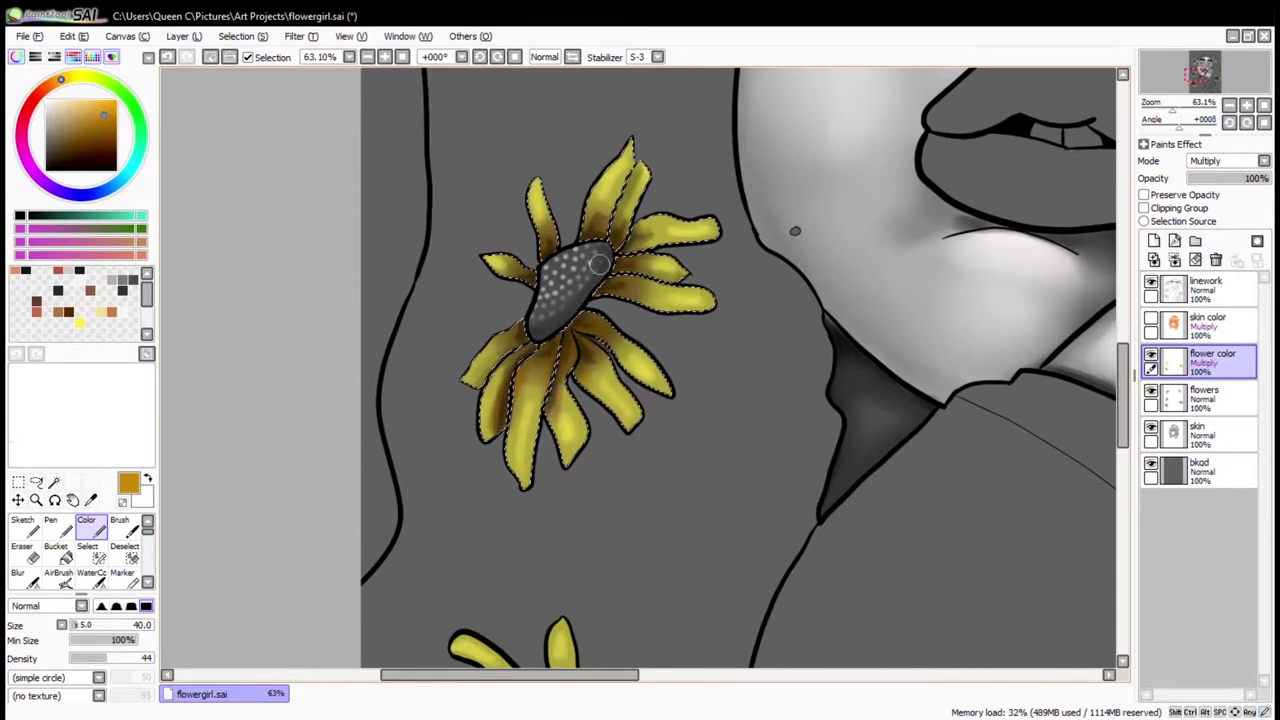
left_click(102, 133)
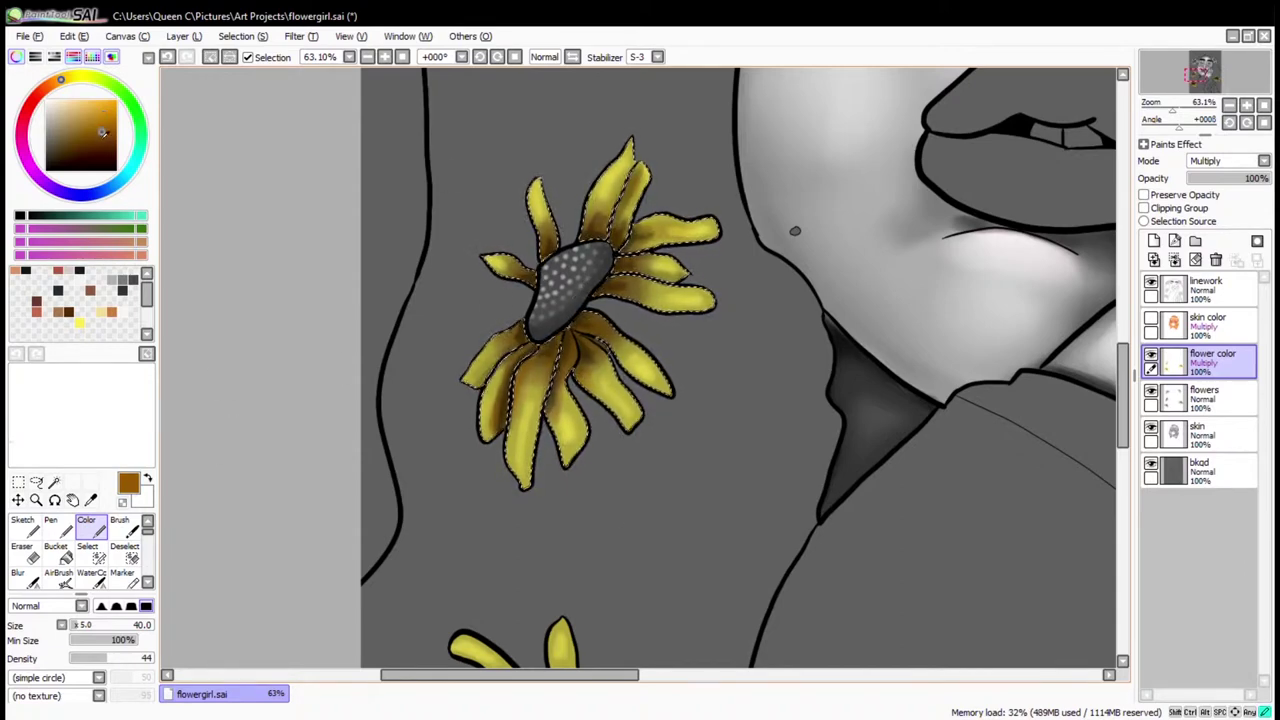
left_click(69, 105)
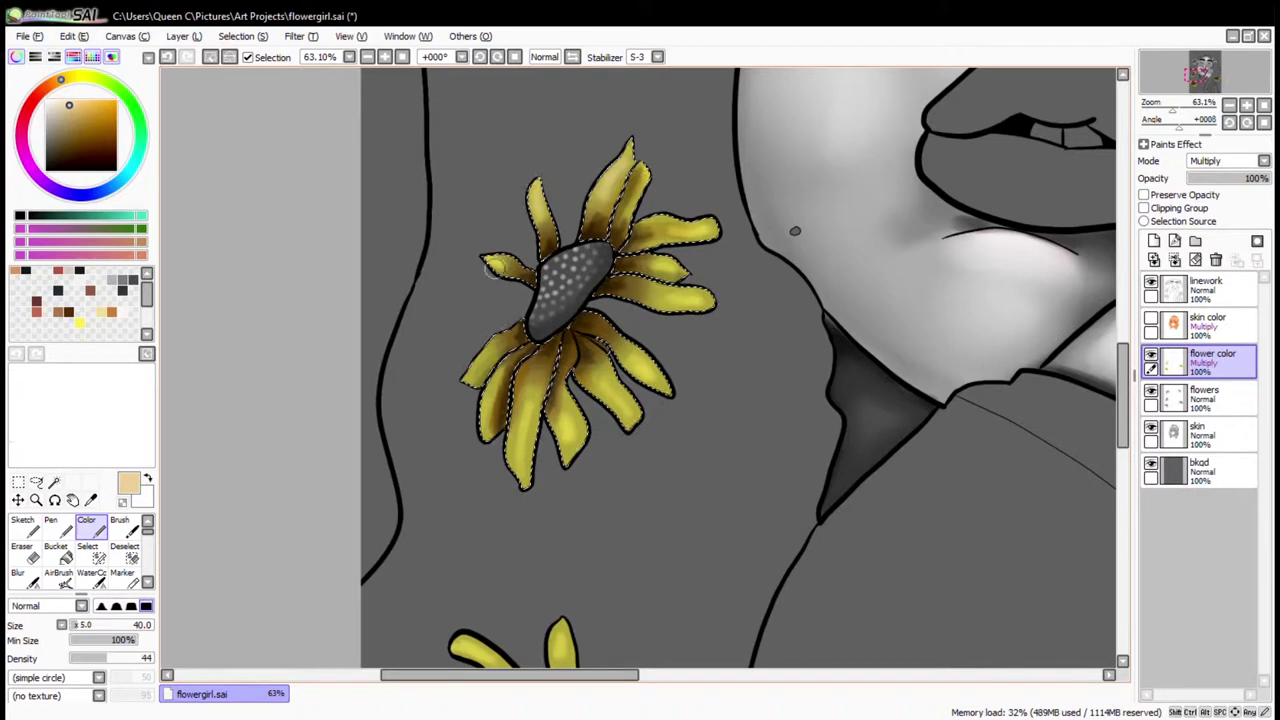
key("ctrl+d")
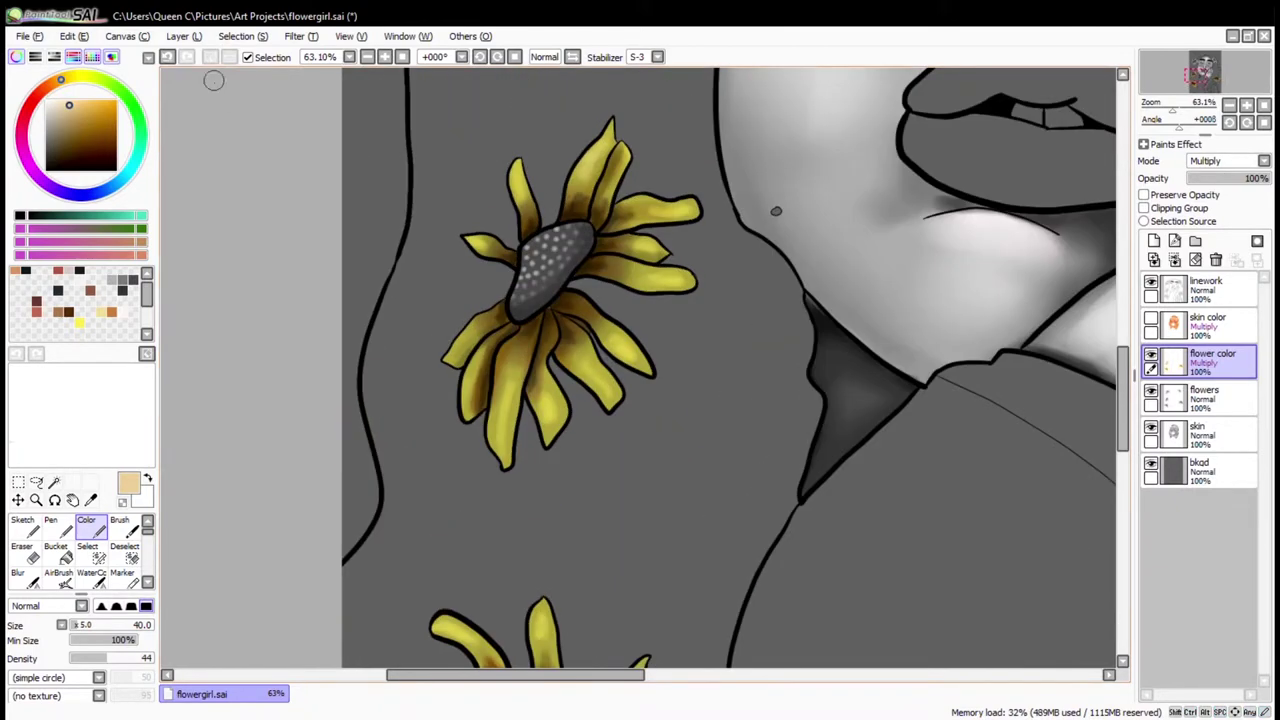
Select the daisy's center from the linework, paint it dark brown on the flower color layer with the Color brush at size 40, and deselect
left_click(1210, 290)
left_click(54, 481)
left_click(555, 262)
left_click(1210, 360)
left_click(100, 133)
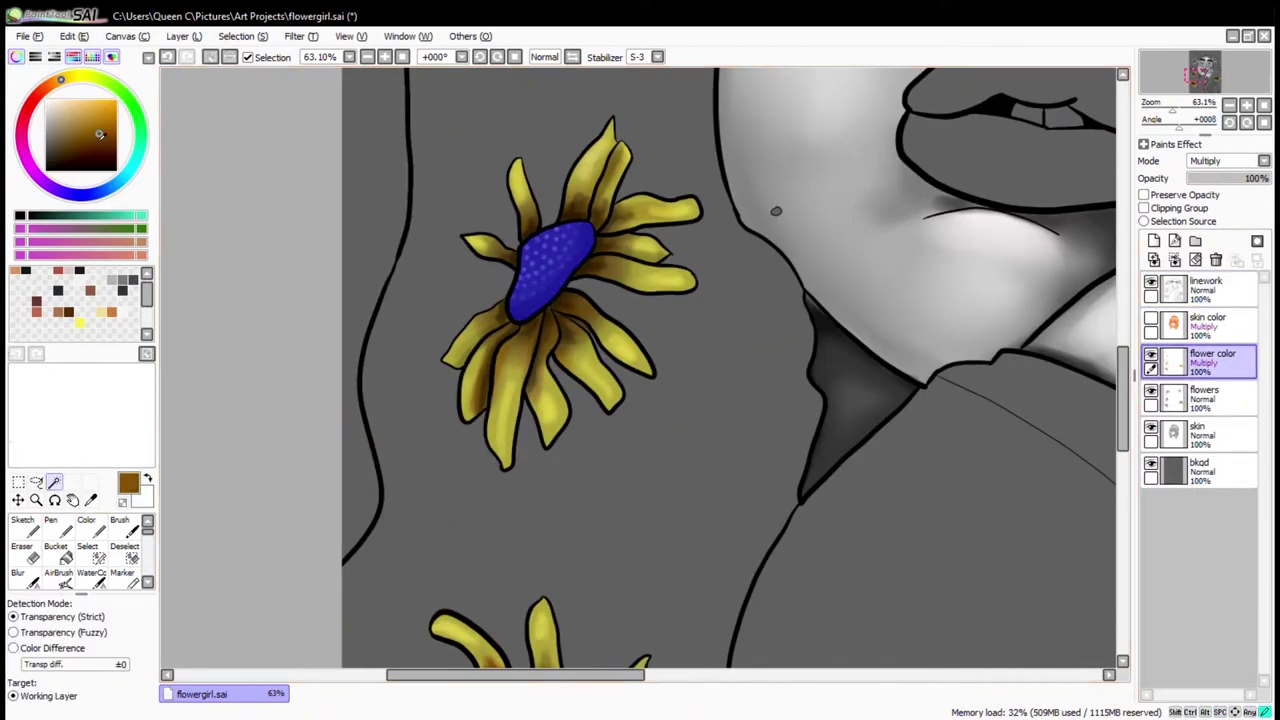
left_click(87, 527)
left_click_drag(530, 250, 570, 282)
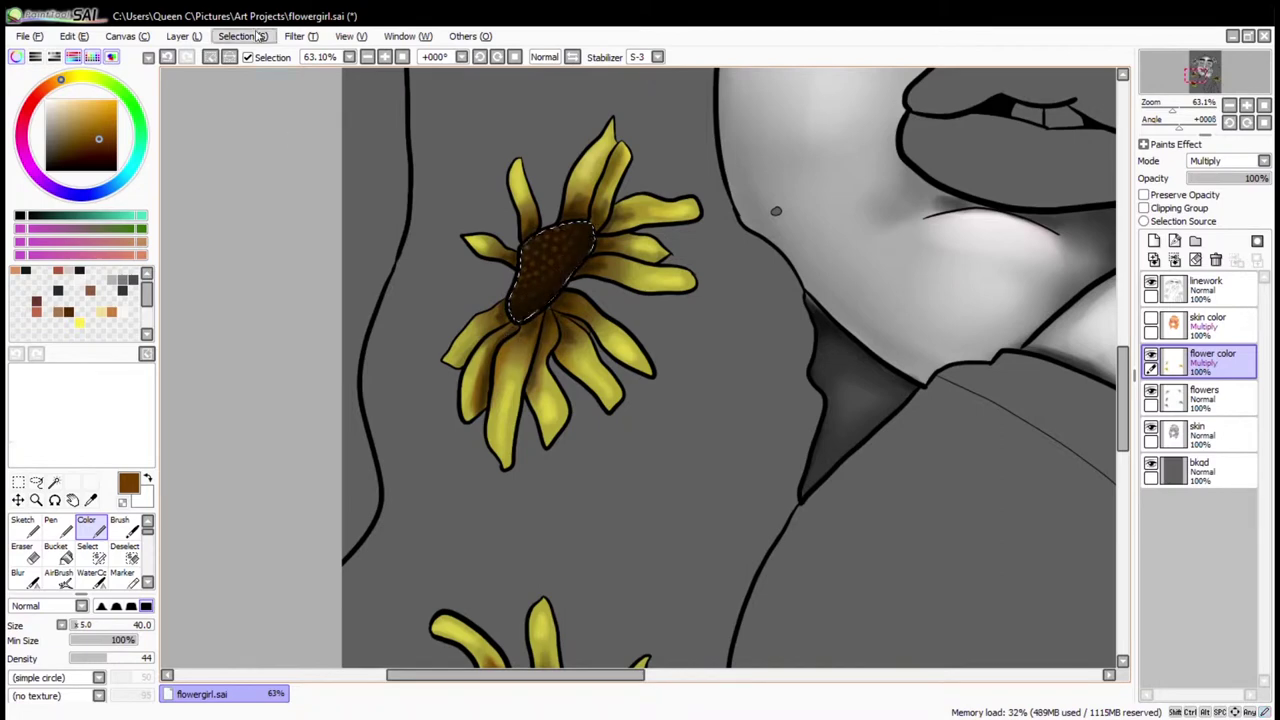
key("ctrl+d")
Reselect the daisy's center and paint tan over it on the flower color layer with the Color brush, and show the skin color layer
scroll(640, 360, "down", 3)
left_click(35, 499)
left_click(530, 400)
left_click(1210, 290)
left_click(54, 481)
left_click(570, 318)
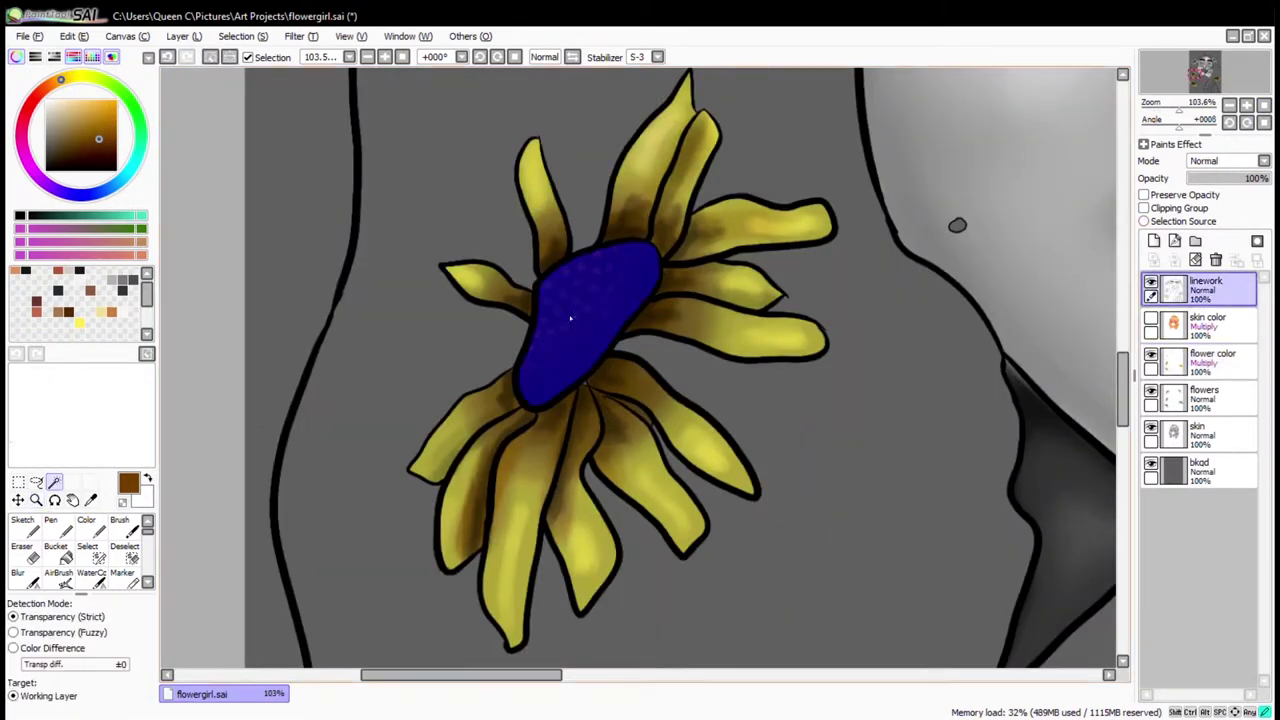
left_click(1210, 360)
left_click(81, 110)
left_click(87, 527)
mouse_move(545, 290)
left_mouse_down()
mouse_move(600, 335)
mouse_move(590, 340)
left_mouse_up()
left_click(1264, 104)
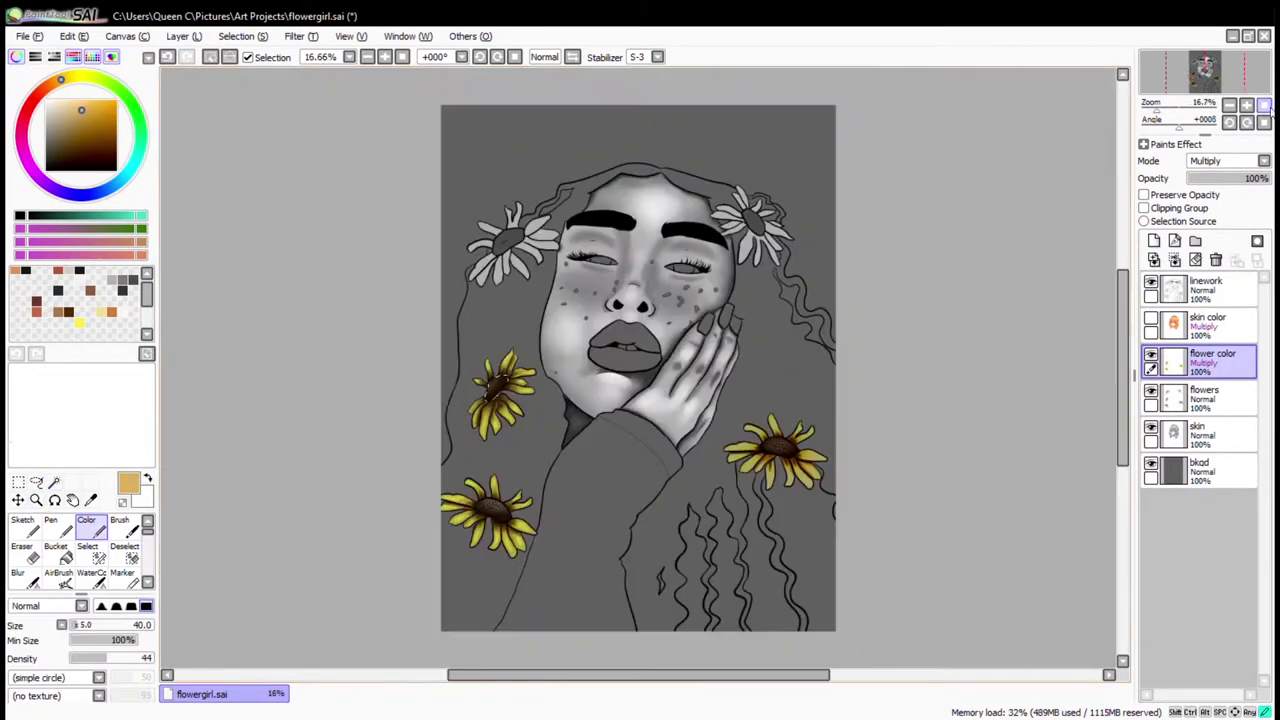
left_click(1151, 320)
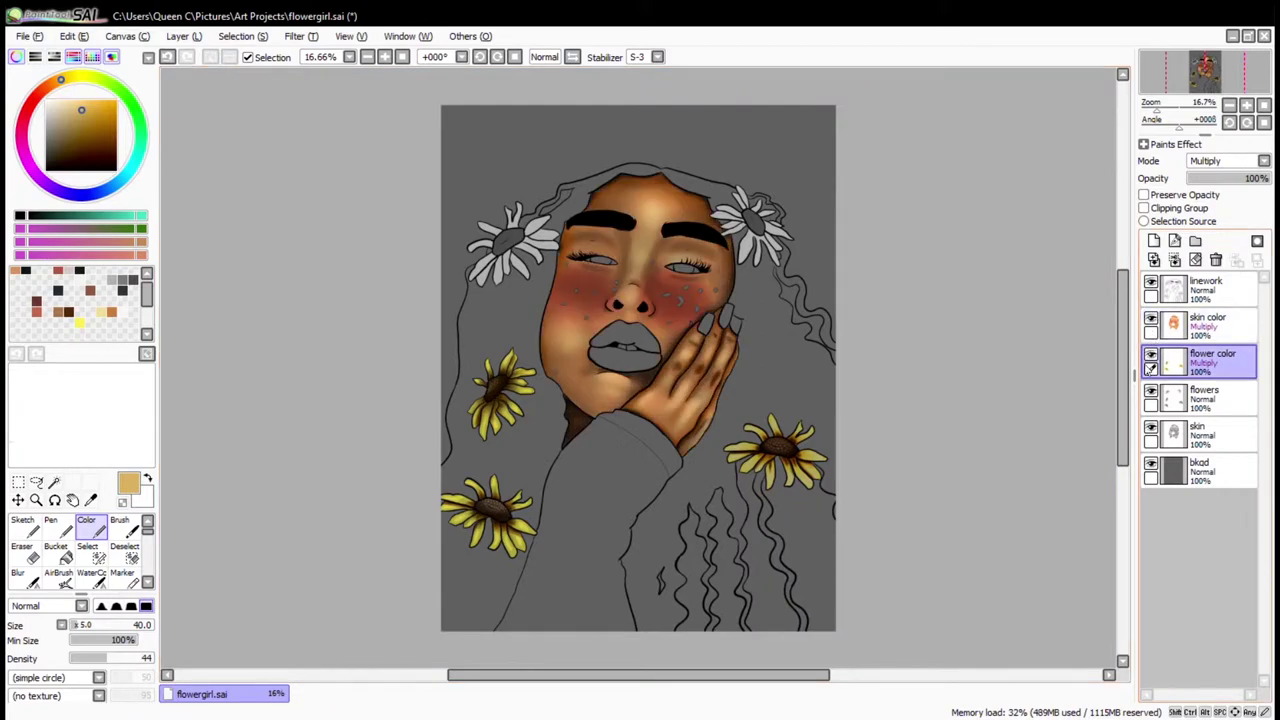
Select the area around the daisy beside the hand, adjust its hue on the flower color layer, and deselect
left_click(87, 547)
left_click(776, 462)
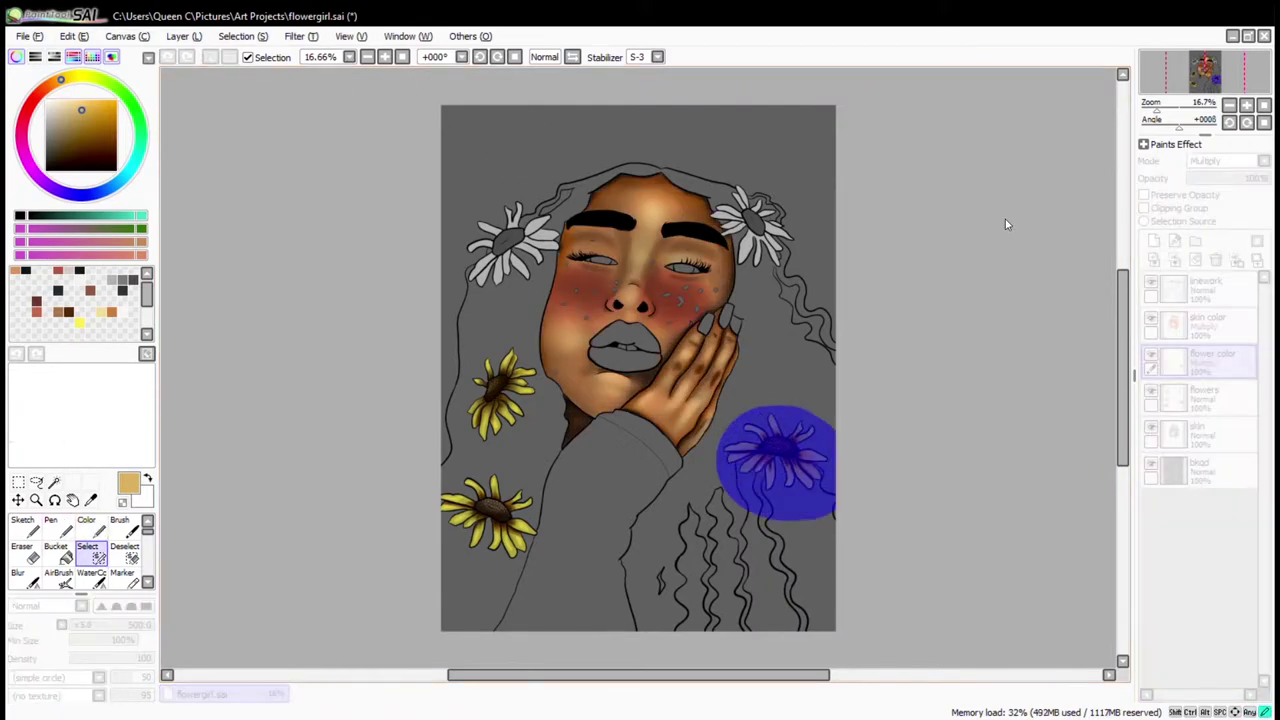
key("c")
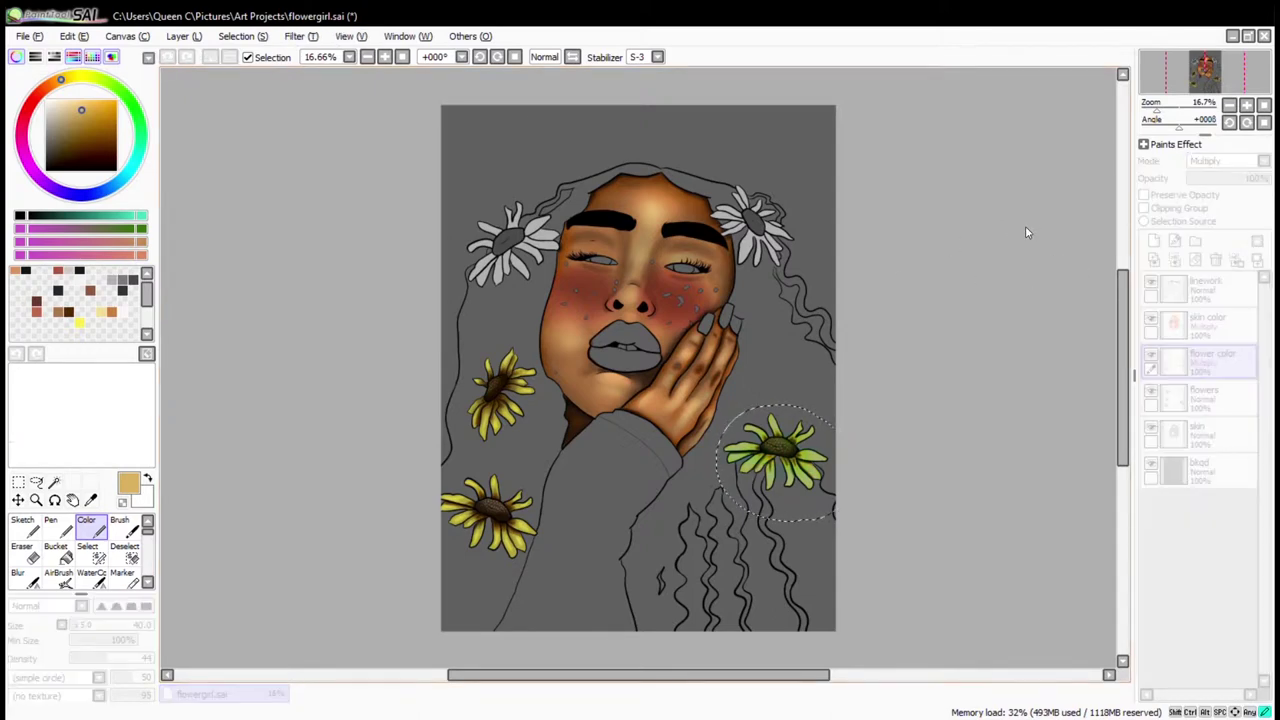
key("Return")
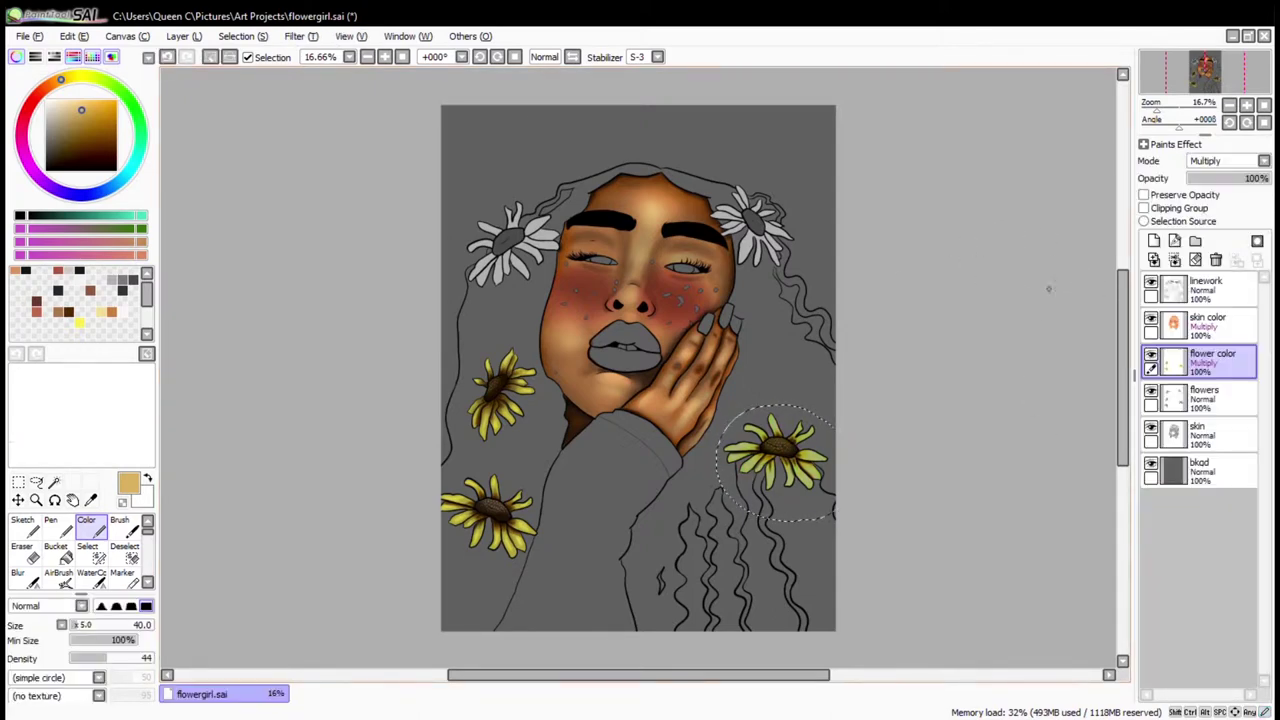
key("e")
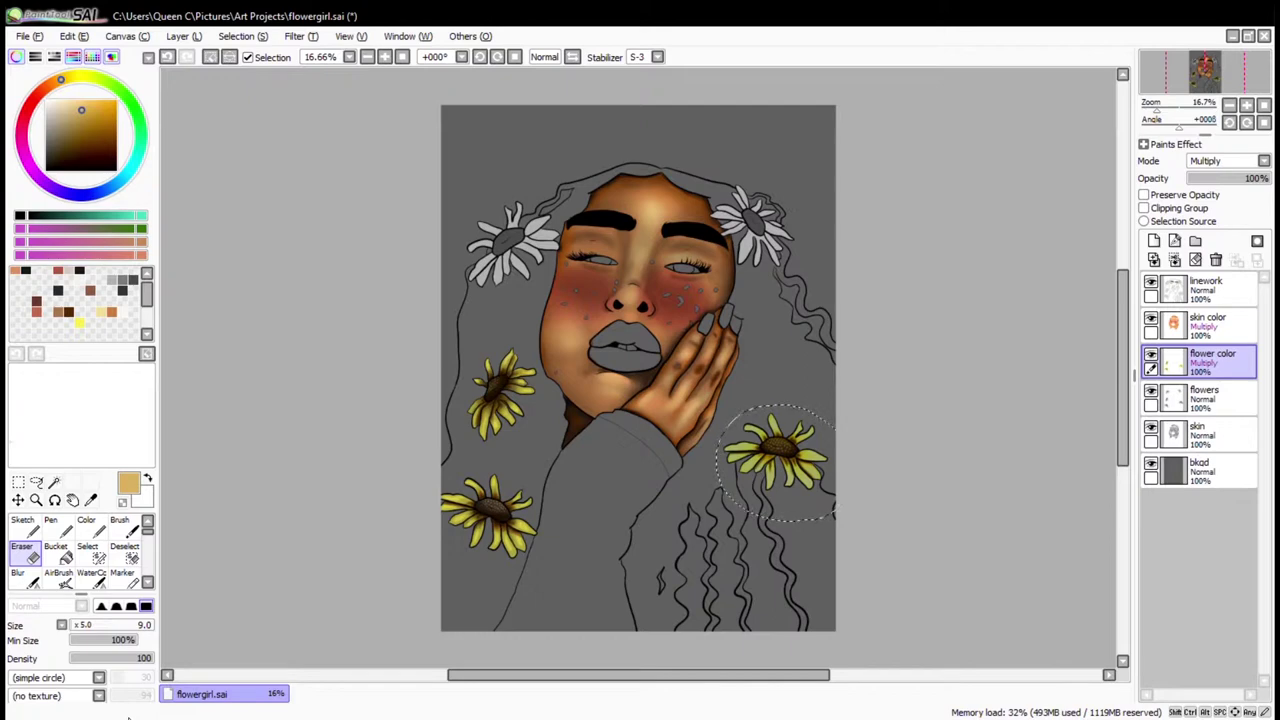
left_click(86, 527)
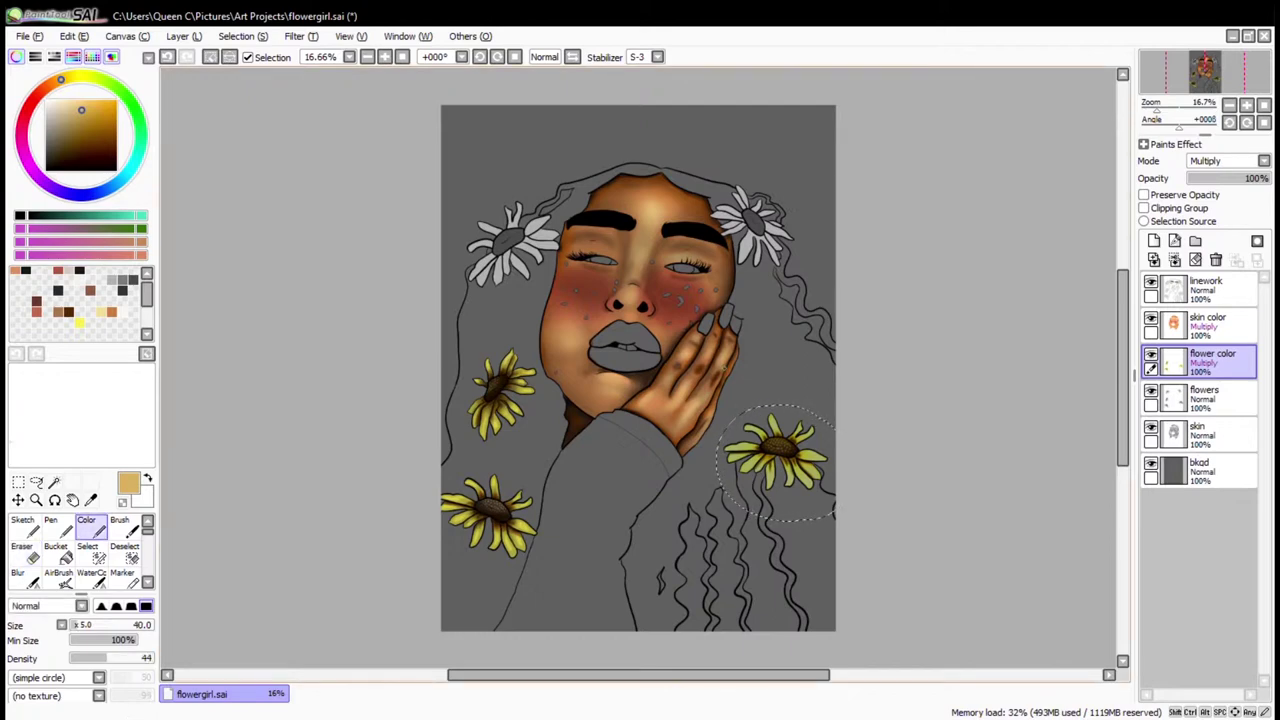
key("ctrl+d")
Select the petals of the daisy beside the forehead at the hair's left edge from the linework layer
left_click(35, 499)
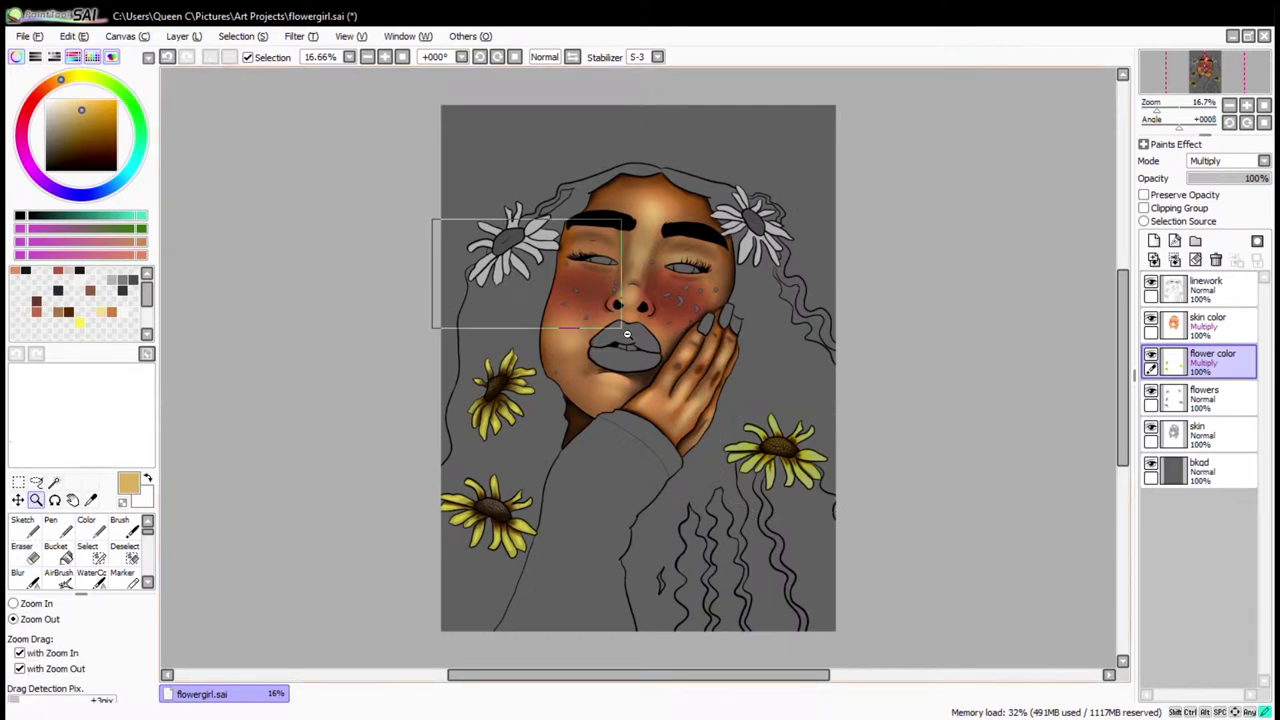
left_click_drag(434, 220, 500, 329)
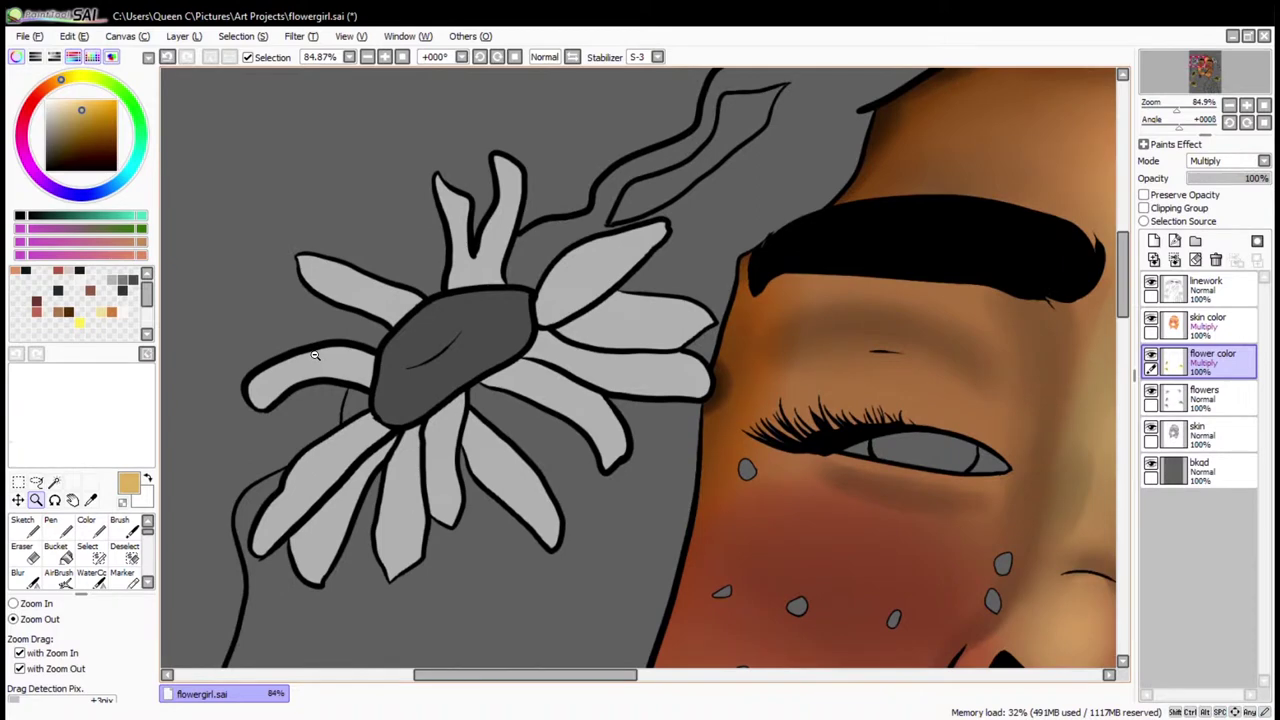
left_click(1205, 287)
left_click(54, 482)
left_click(536, 455)
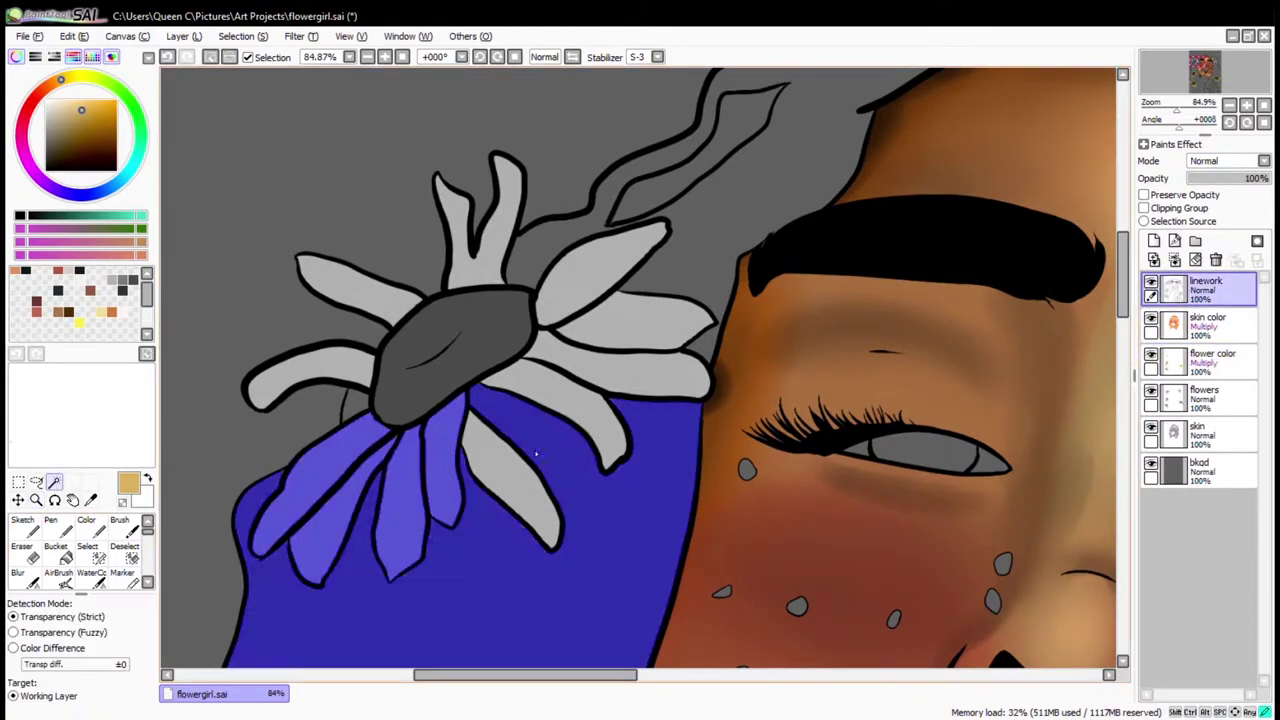
left_click(400, 500)
left_click(610, 330)
left_click(300, 380)
Try shading the petal bases grey and dark grey on the linework layer with the Color brush at size 16
left_click(86, 525)
mouse_move(600, 330)
left_mouse_down()
mouse_move(440, 480)
mouse_move(350, 400)
mouse_move(500, 270)
mouse_move(400, 408)
mouse_move(309, 434)
mouse_move(263, 471)
left_mouse_up()
key("bracketleft")
key("bracketleft")
key("bracketleft")
key("bracketleft")
key("bracketleft")
key("bracketleft")
key("bracketleft")
key("bracketleft")
key("bracketleft")
key("bracketleft")
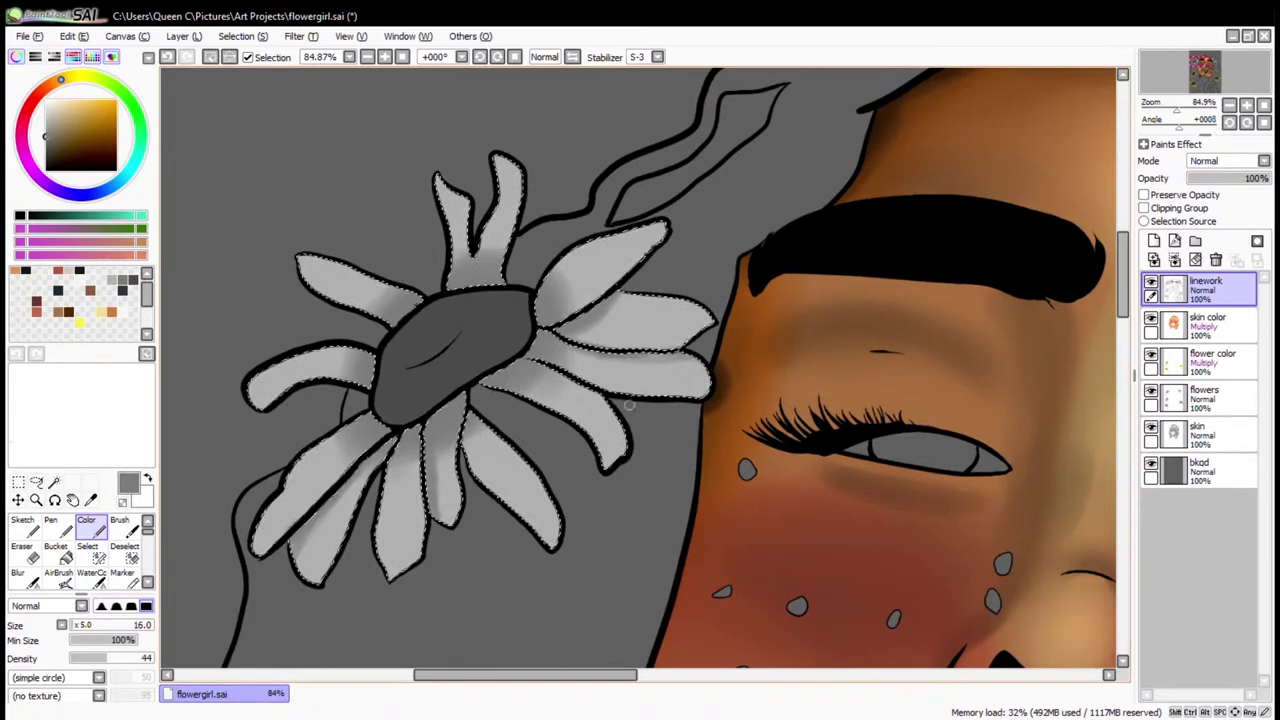
left_click_drag(390, 302, 398, 318)
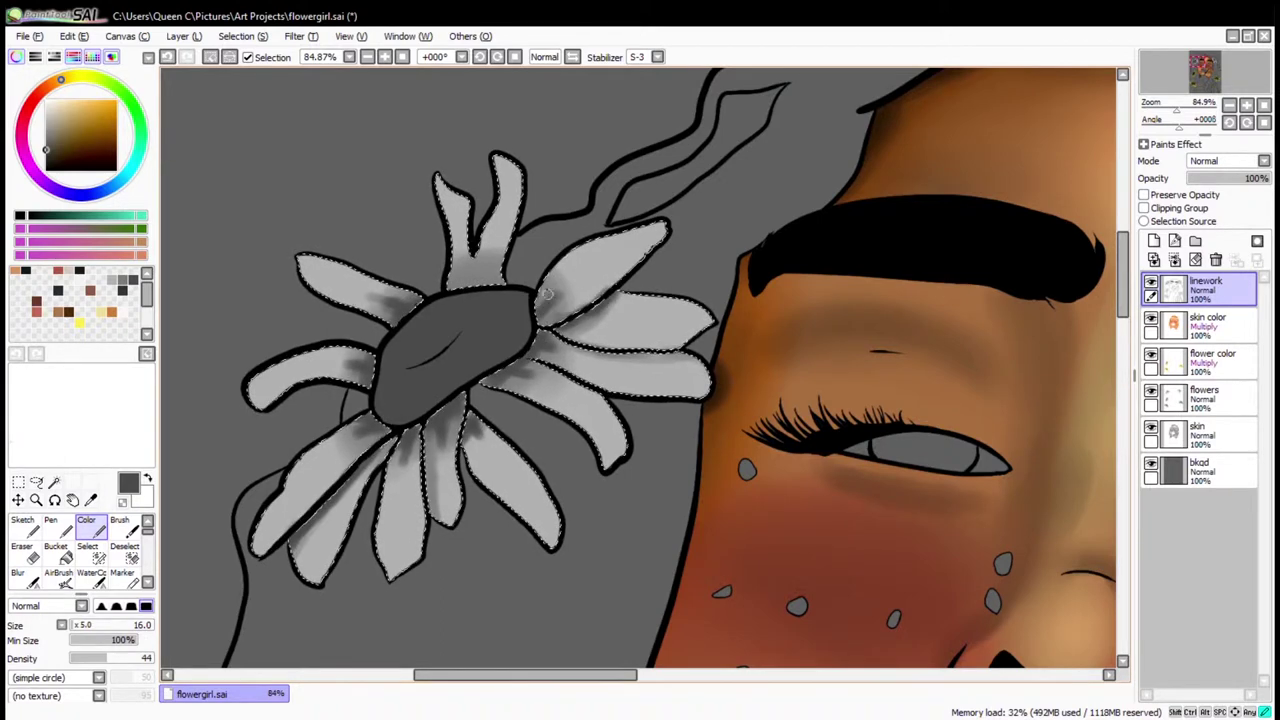
left_click(350, 282, "alt")
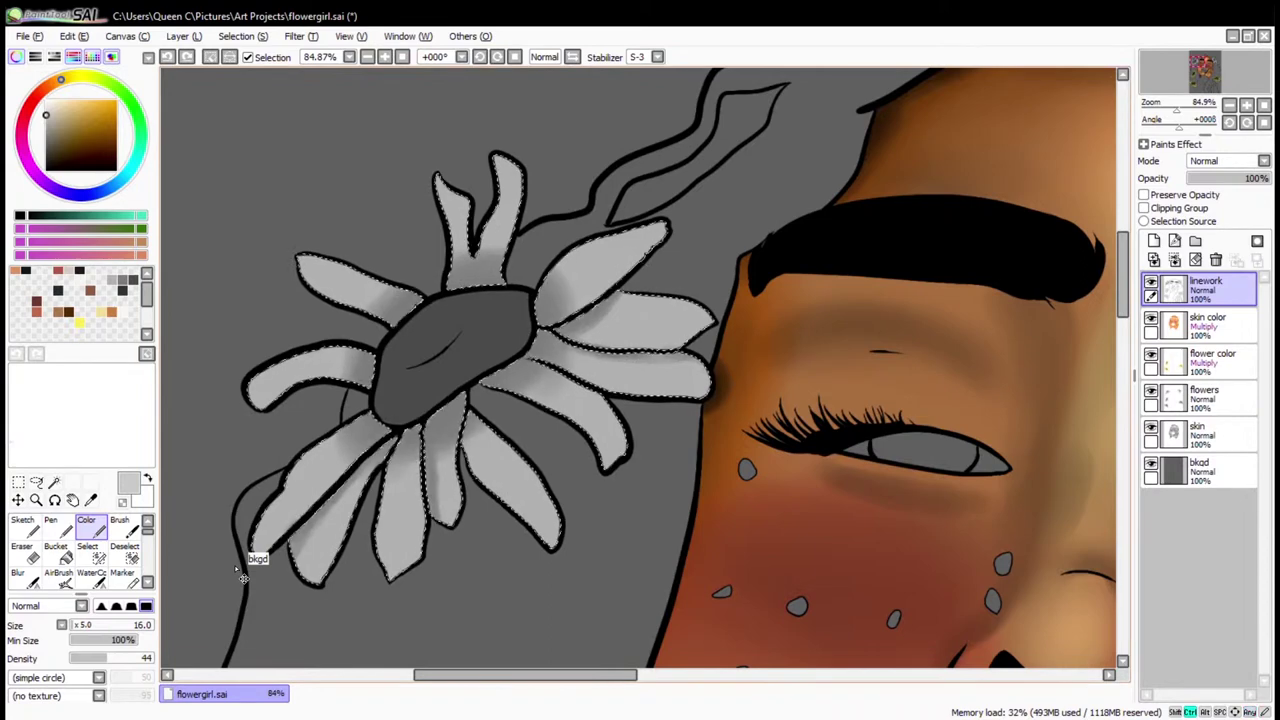
Shade the petal bases in soft grey on the flowers layer with the Color brush at sizes 120 and 30
left_click(1205, 398)
left_click(452, 335, "alt")
left_click_drag(452, 335, 480, 360)
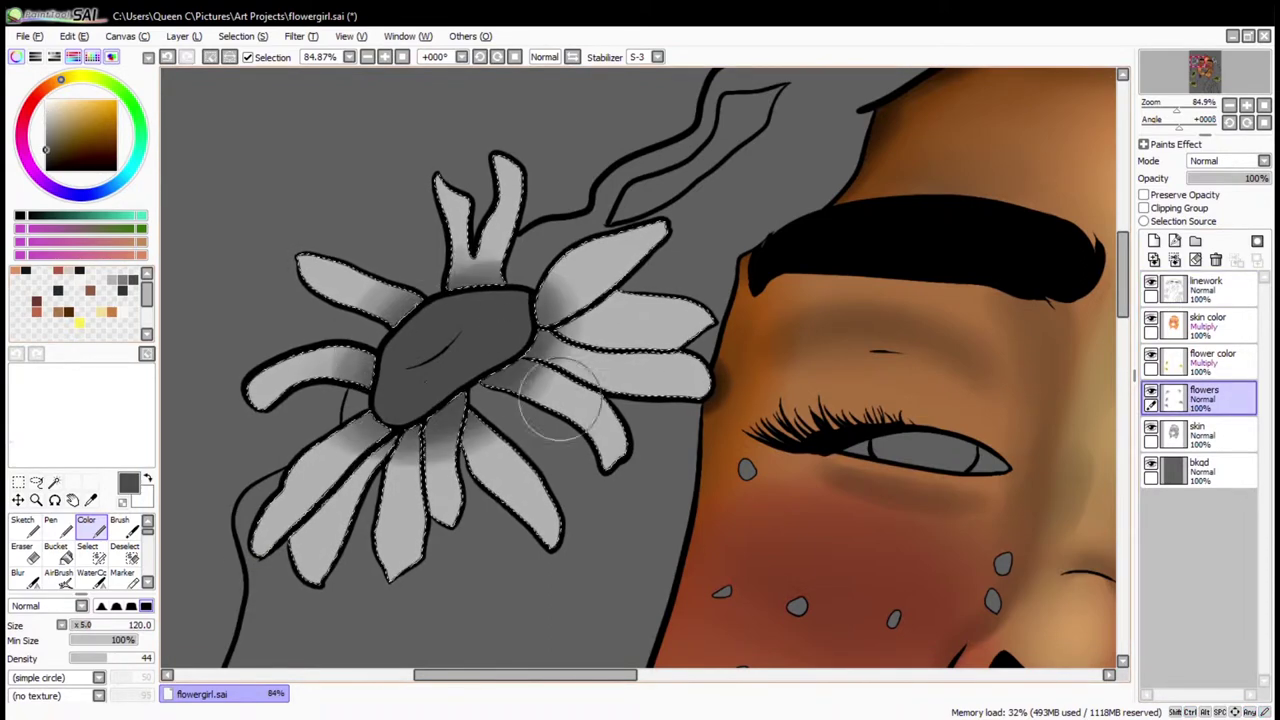
key("bracketleft")
key("bracketleft")
key("bracketleft")
key("bracketleft")
key("bracketleft")
key("bracketleft")
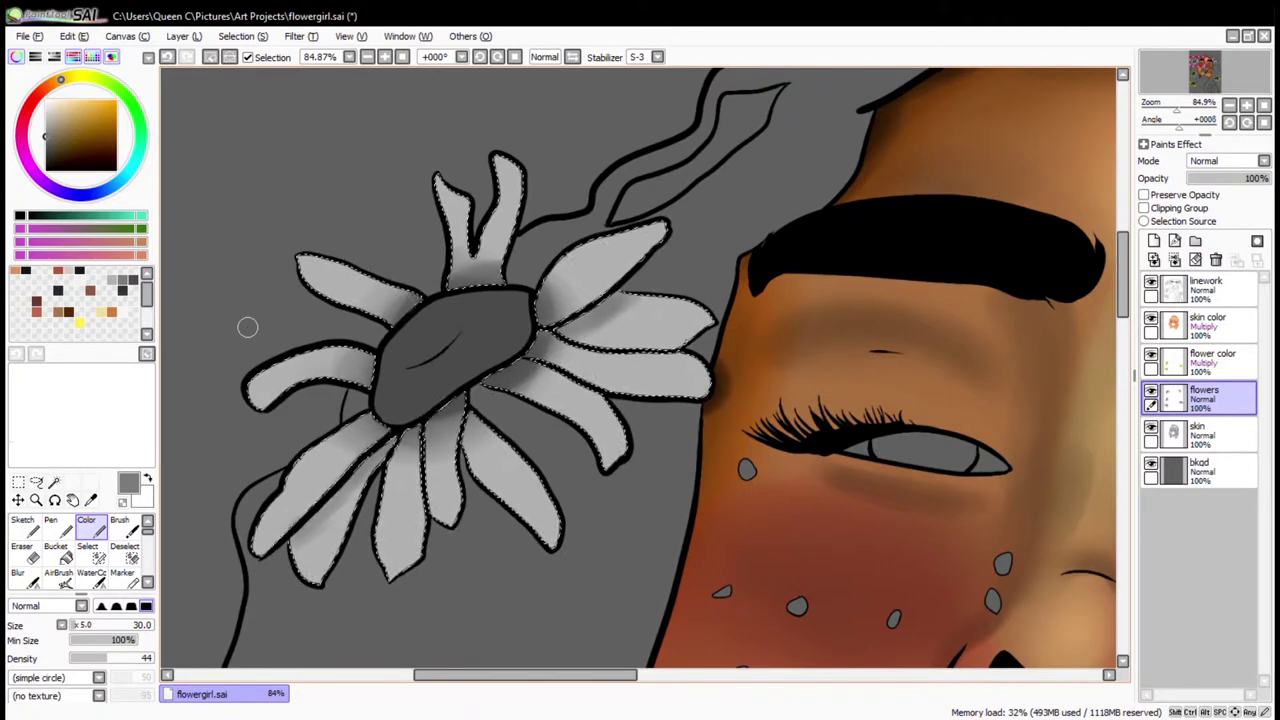
Paint short dark grey strokes at the petal bases with the Color brush at size 12, and clear the selection
left_click(122, 290)
key("bracketleft")
key("bracketleft")
key("bracketleft")
key("bracketleft")
key("bracketleft")
left_click_drag(455, 268, 488, 258)
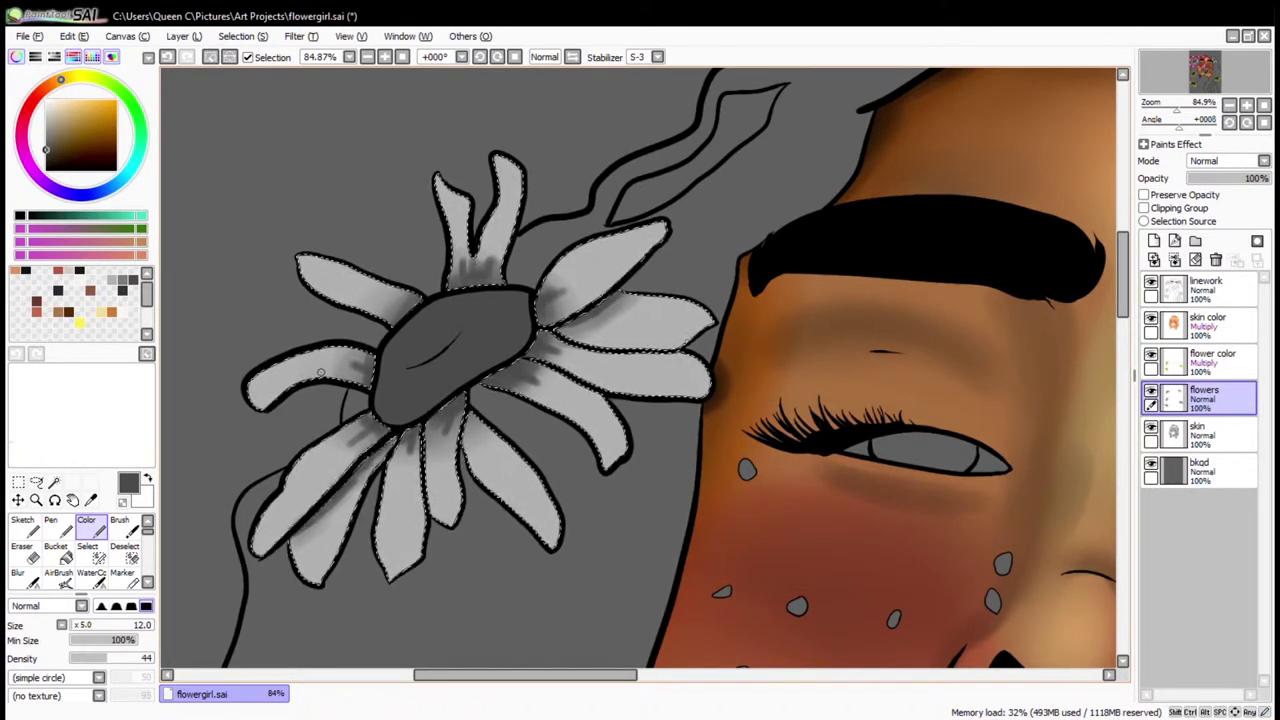
left_click_drag(462, 405, 470, 505)
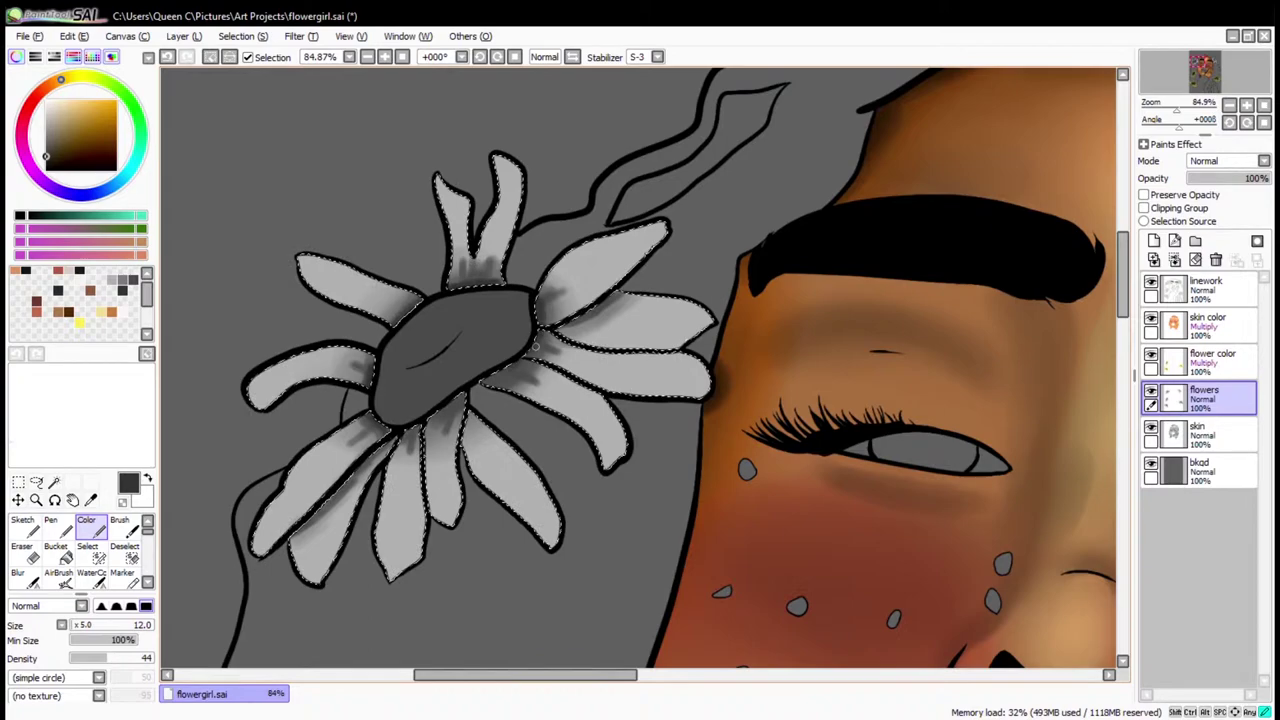
key("ctrl+d")
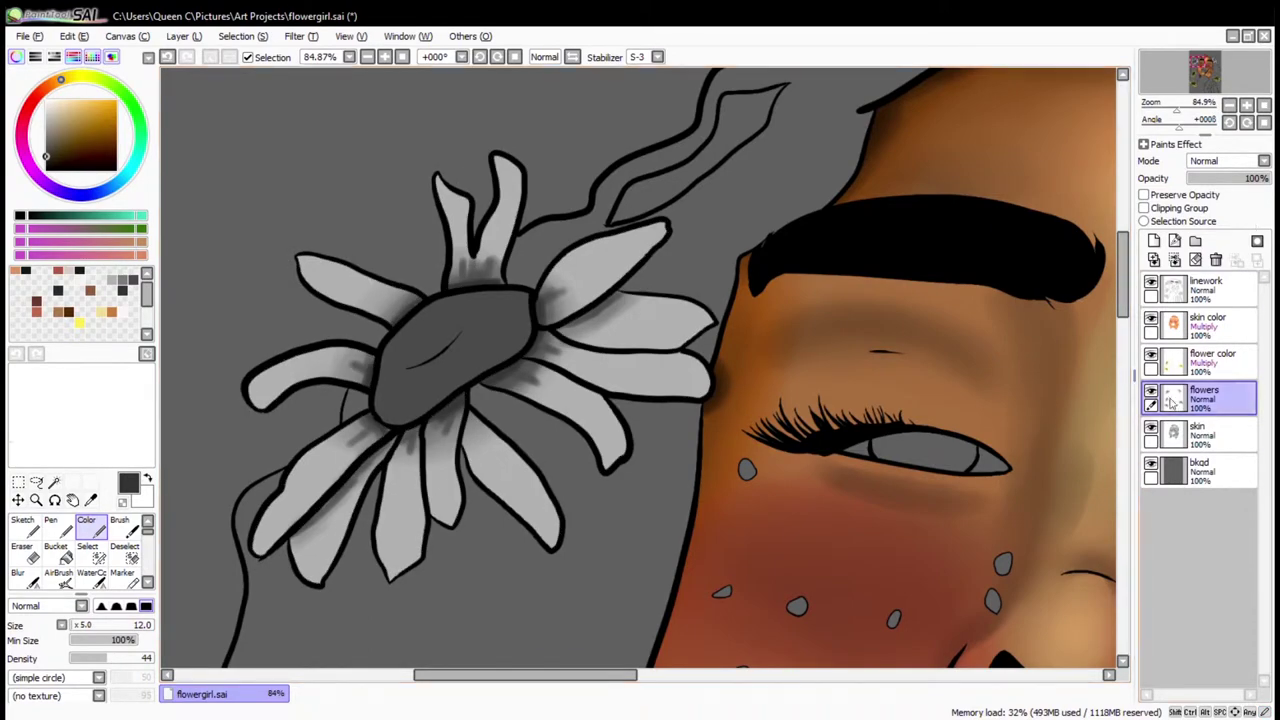
Select the daisy's center from the linework and switch to the Color brush on the flowers layer
left_click(1205, 290)
left_click(54, 482)
left_click(455, 345)
left_click(1205, 398)
left_click(86, 525)
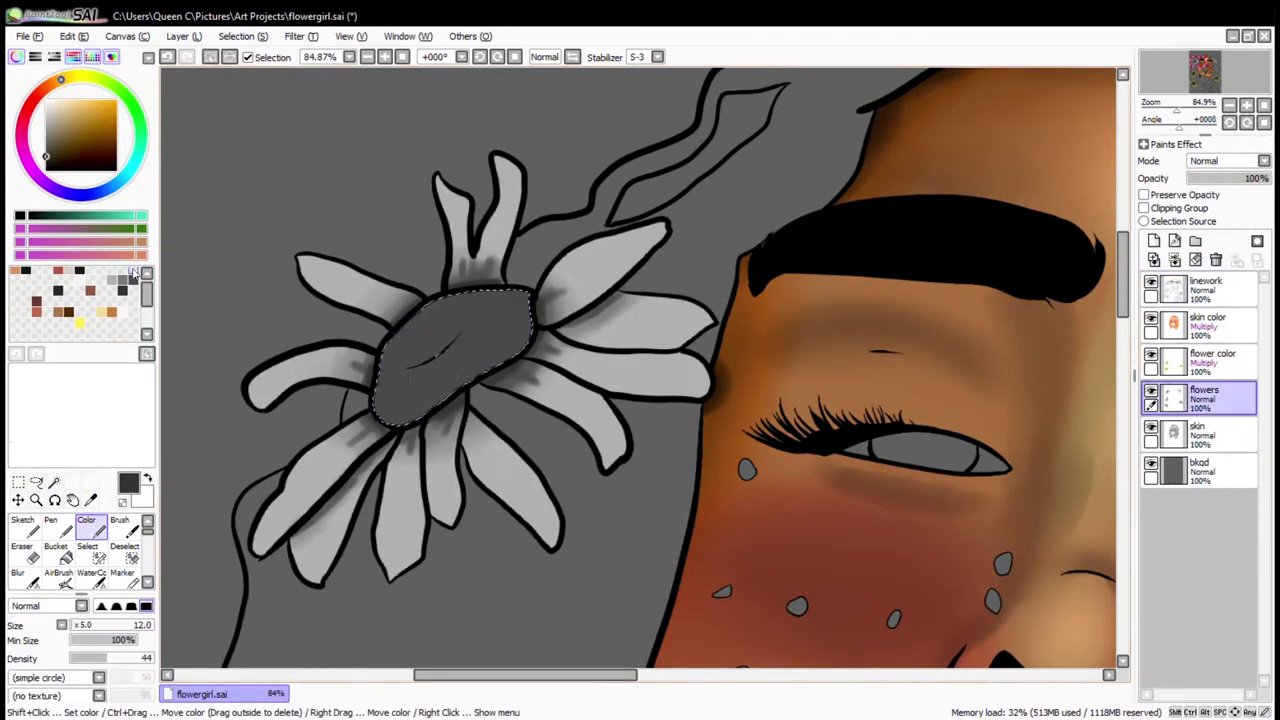
Fill the daisy's center with scattered light grey dots using the Color brush at size 9
scroll(363, 457, "up", 3)
key("bracketleft")
key("bracketleft")
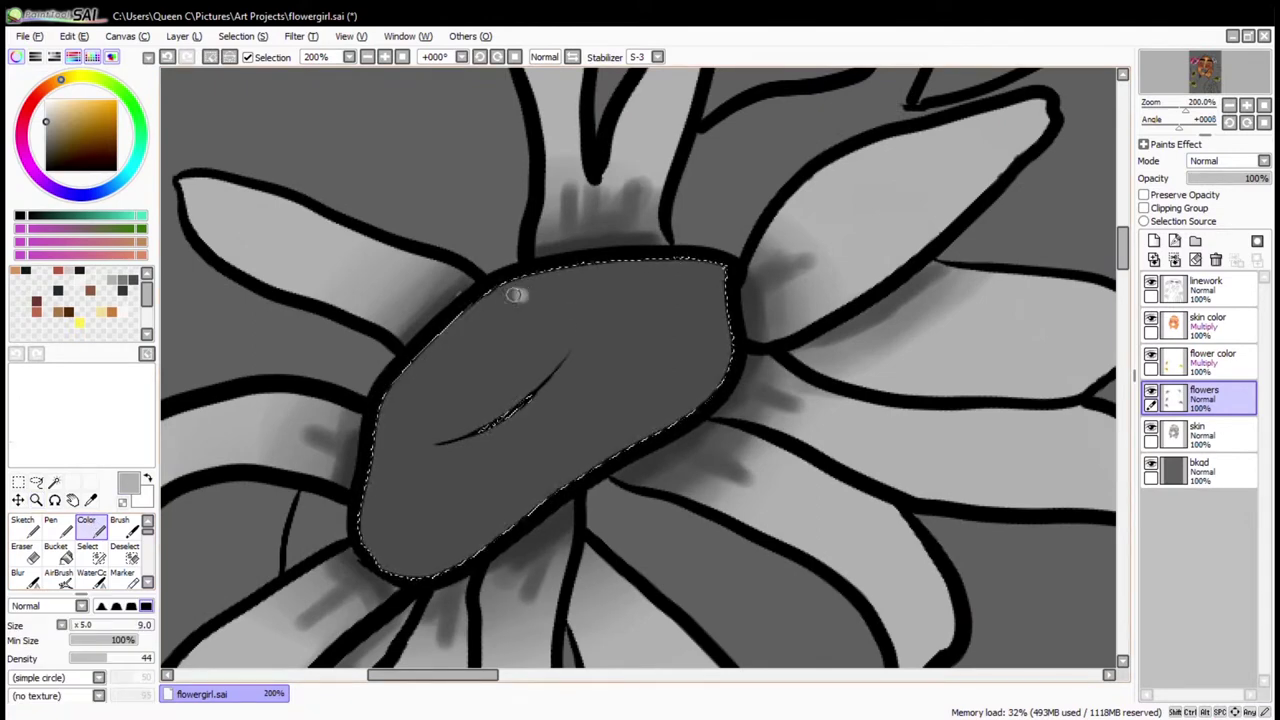
left_click(403, 462)
left_click(378, 471)
left_click(398, 490)
left_click(369, 510)
left_click(391, 511)
left_click(376, 539)
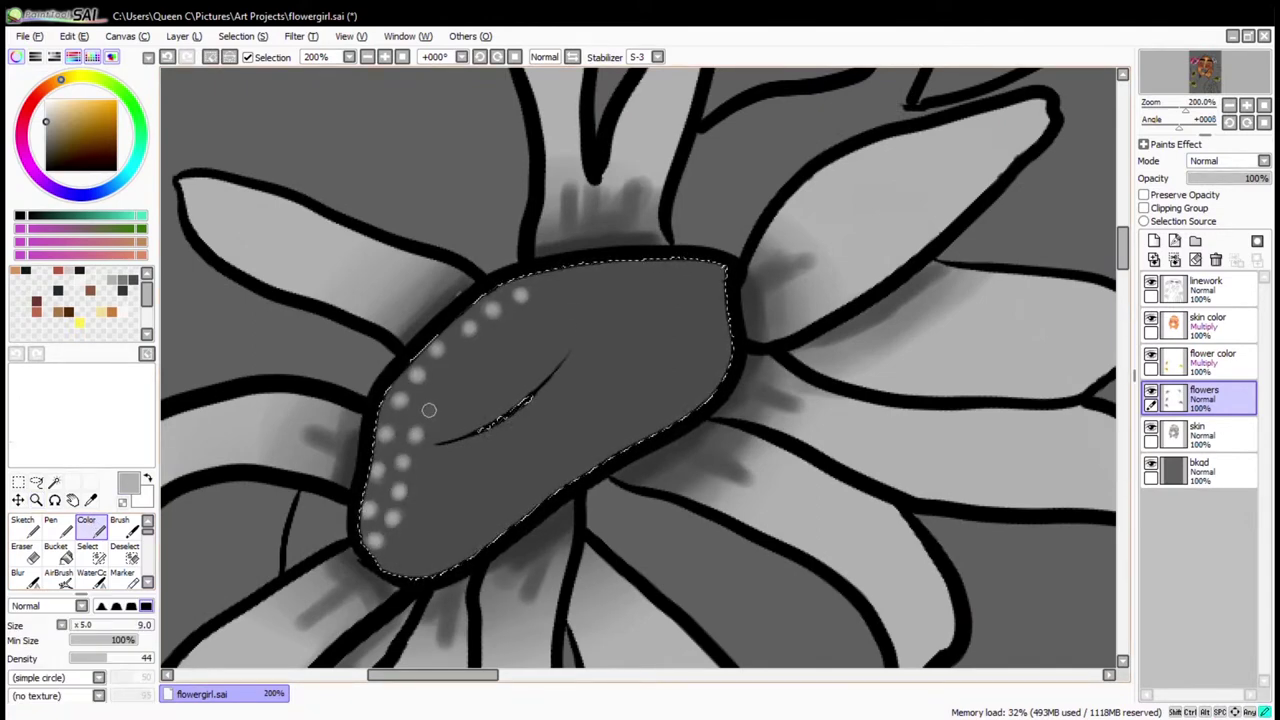
left_click(497, 368)
left_click(481, 385)
left_click(468, 402)
left_click(455, 420)
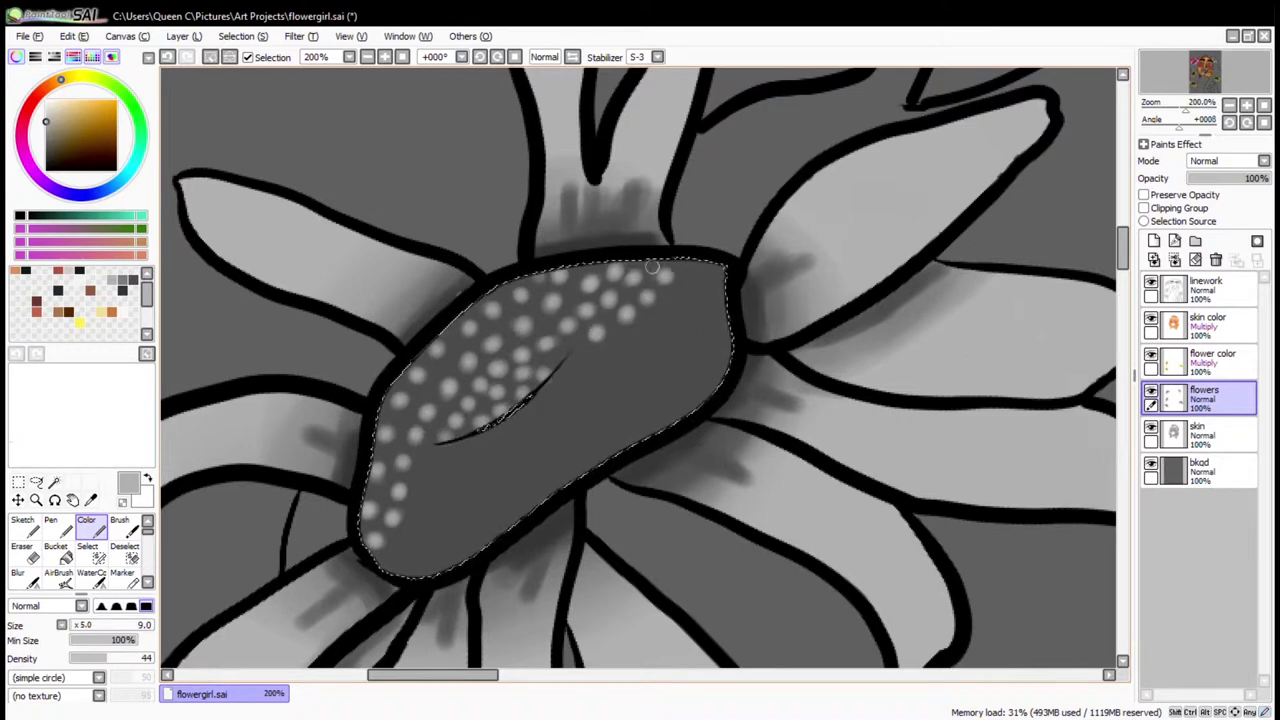
left_click(690, 290)
left_click(666, 311)
left_click(647, 328)
left_click(537, 406)
left_click(513, 425)
left_click(480, 434)
left_click(452, 460)
left_click(429, 486)
left_click(505, 455)
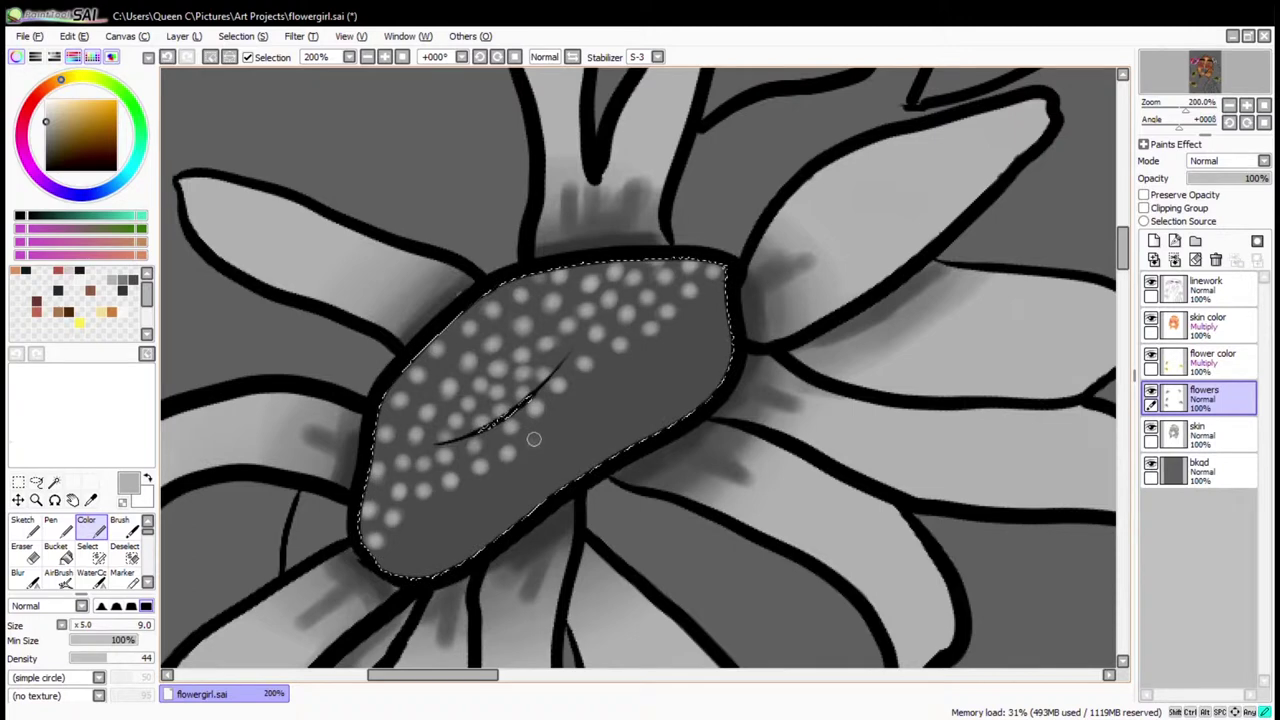
left_click(566, 413)
left_click(595, 394)
left_click(622, 370)
left_click(651, 353)
left_click(714, 305)
left_click(695, 330)
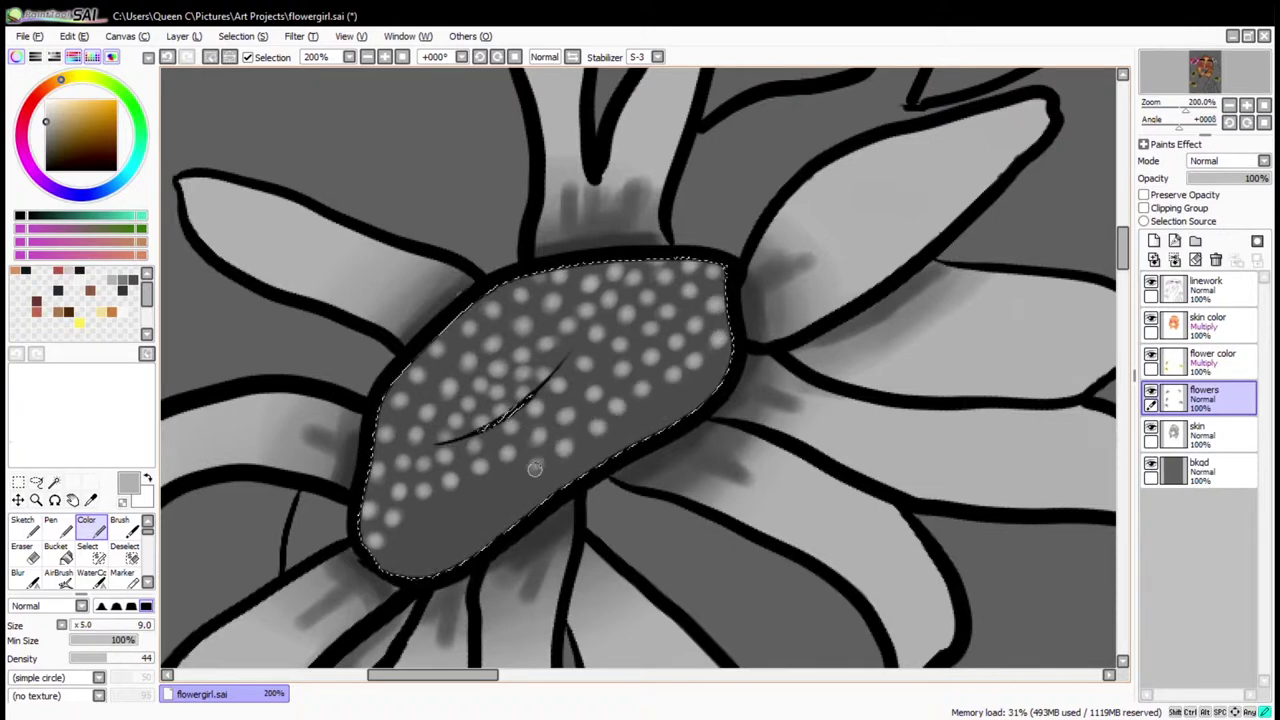
left_click(507, 484)
left_click(474, 499)
left_click(441, 512)
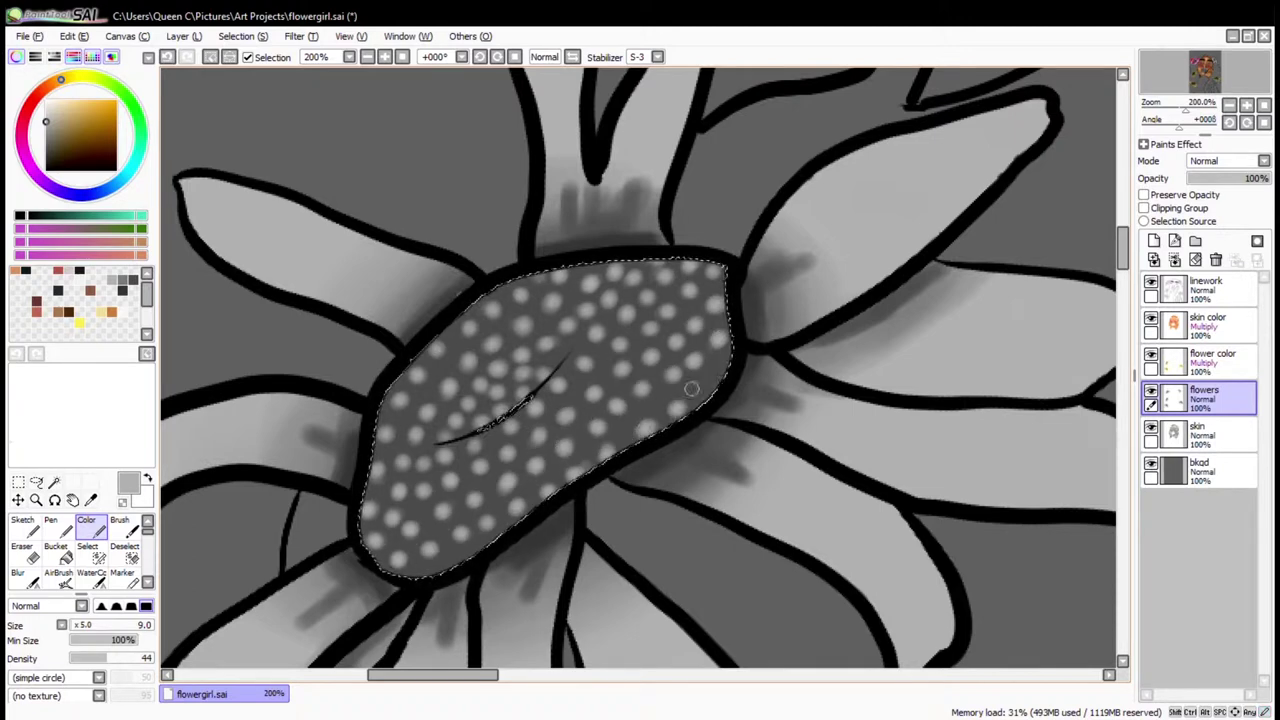
Shade the center's lower edge dark grey and lighten its upper edge with the Color brush at size 80
left_click(129, 285)
left_click(100, 624)
left_click_drag(430, 530, 622, 515)
left_click(122, 285)
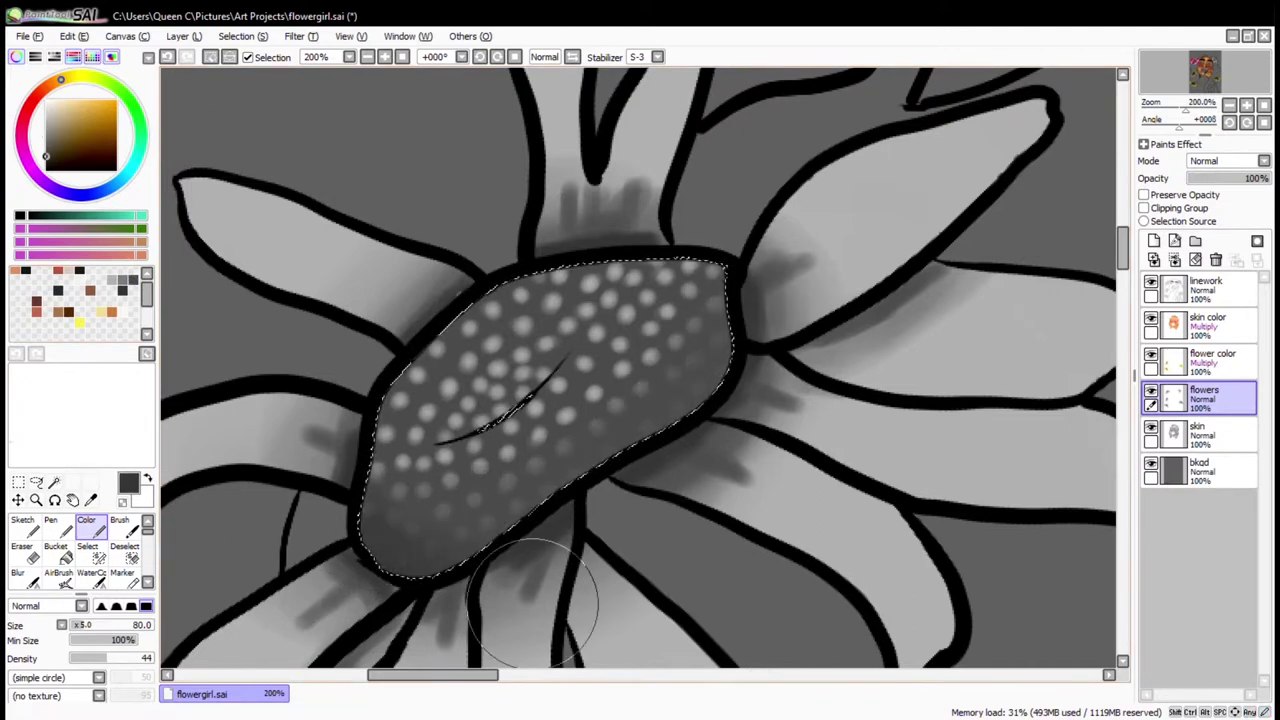
left_click_drag(543, 629, 749, 266)
left_click(115, 283)
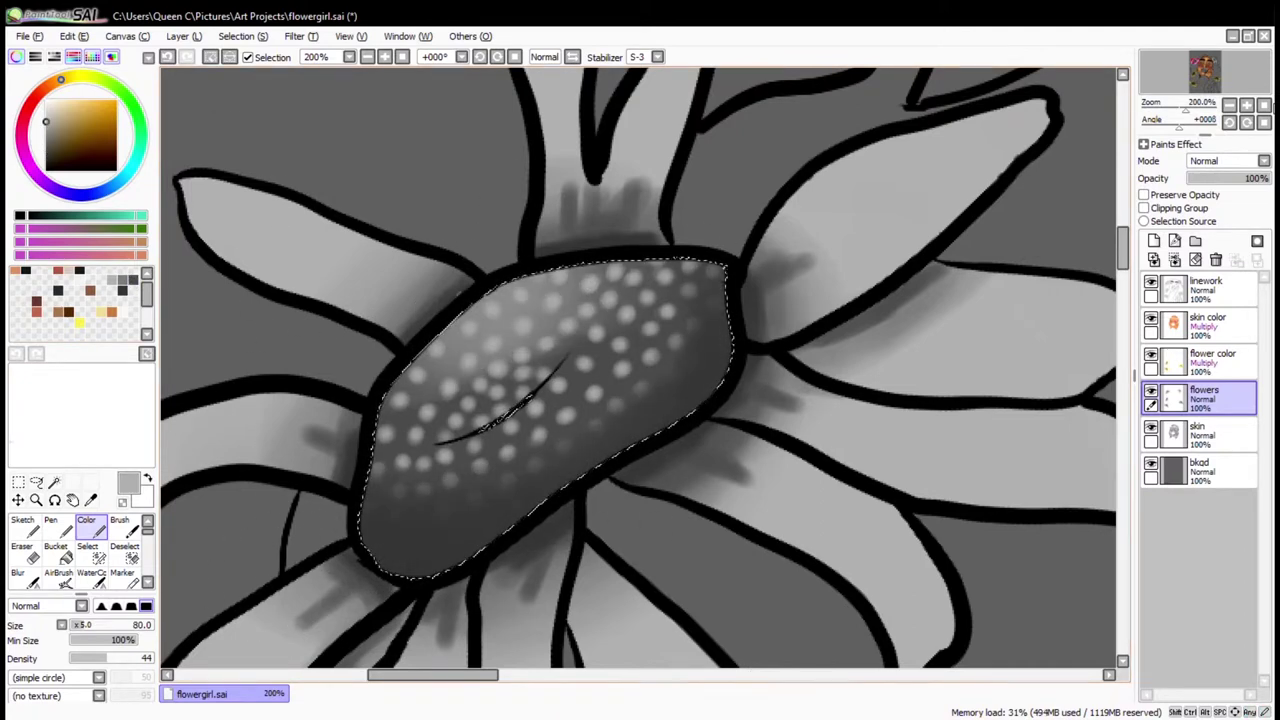
Reselect all petals of the same daisy from the linework layer
left_click(1264, 104)
left_click(35, 500)
left_click_drag(386, 114, 694, 434)
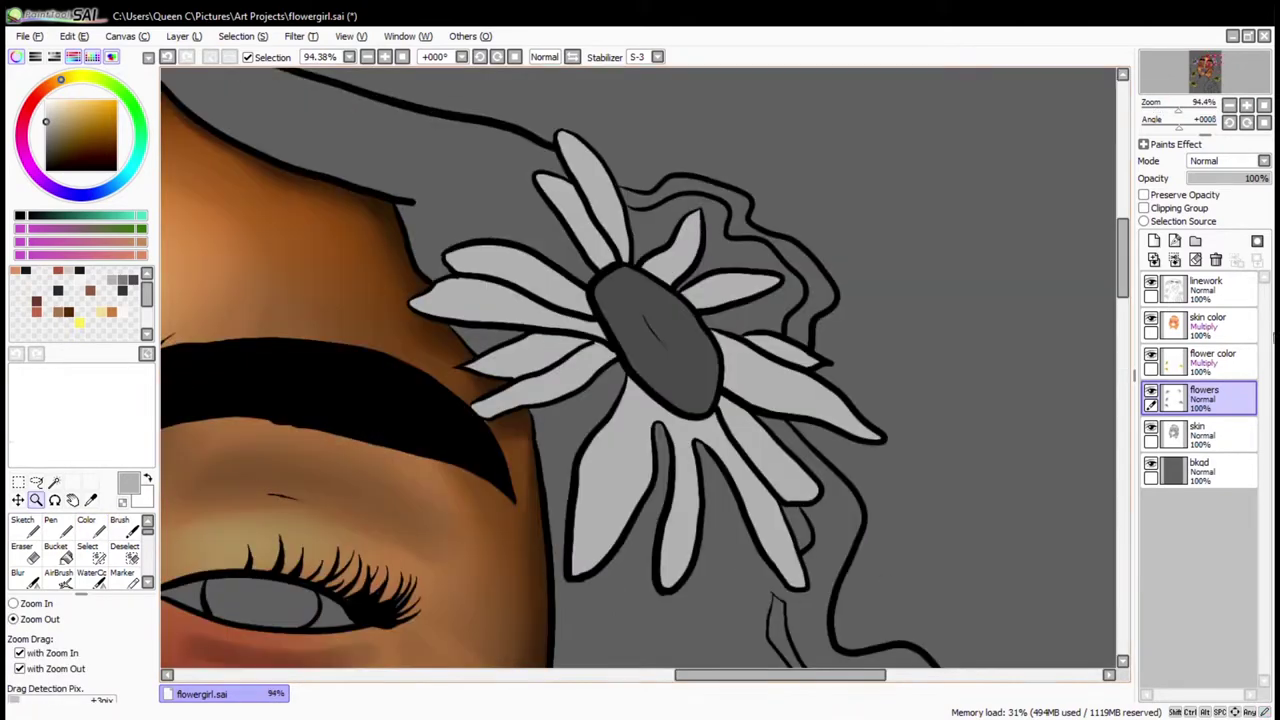
left_click(237, 309)
left_click_drag(432, 180, 600, 322)
left_click(1205, 285)
left_click(54, 482)
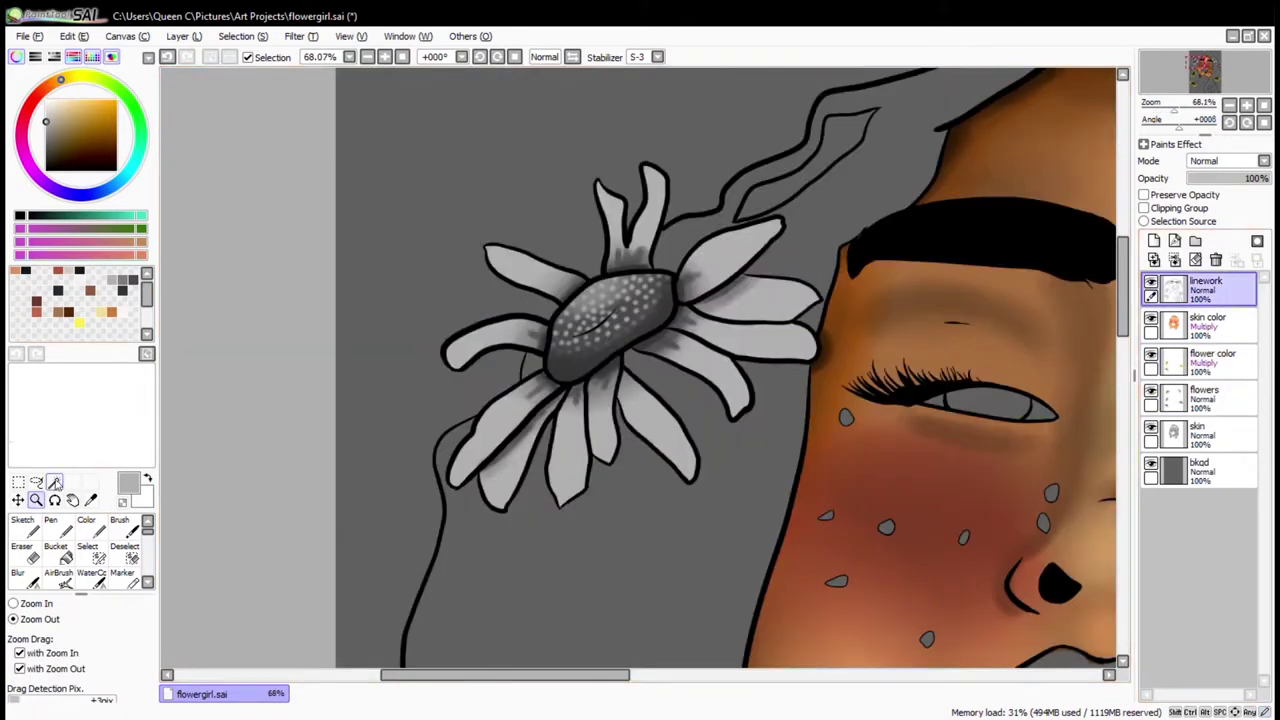
left_click(500, 470)
left_click(700, 300)
Try painting the petals yellow on the linework and flower color layers with the Color brush, and undo the strokes
left_click(79, 321)
left_click(86, 525)
left_click_drag(460, 440, 480, 500)
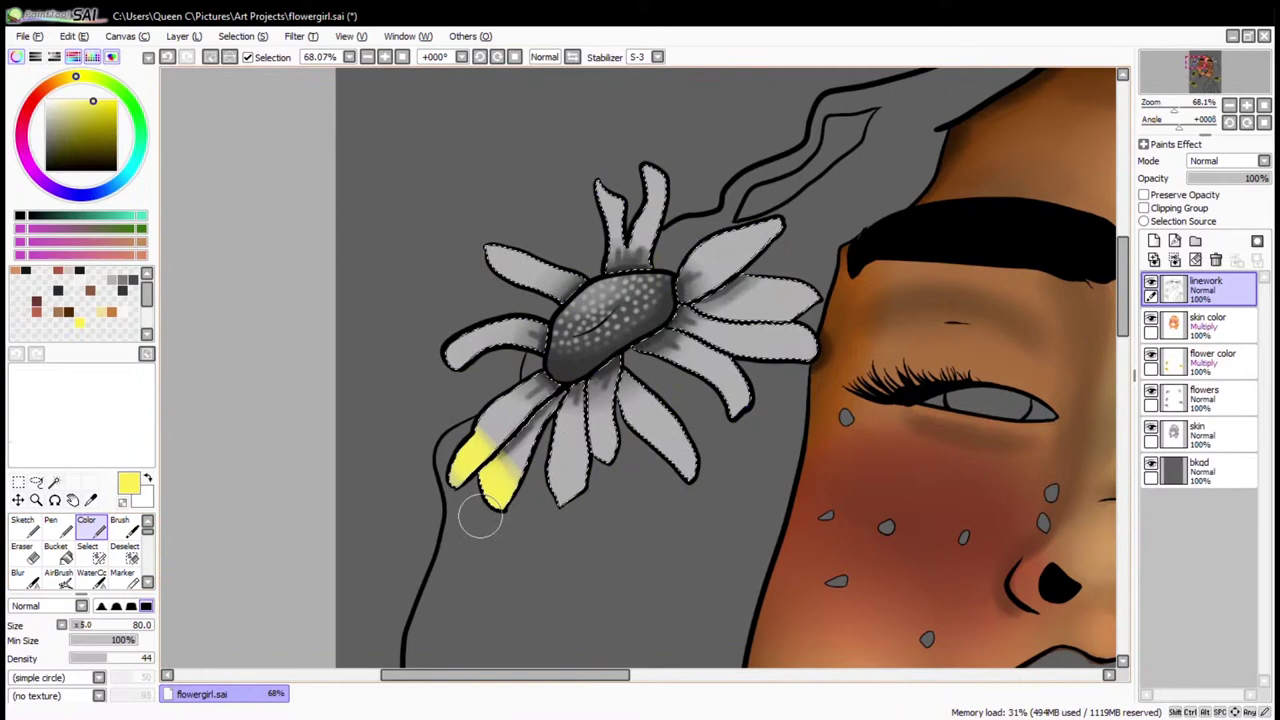
key("ctrl+z")
left_click(1205, 360)
left_click_drag(490, 260, 660, 445)
key("ctrl+z")
left_click(1205, 398)
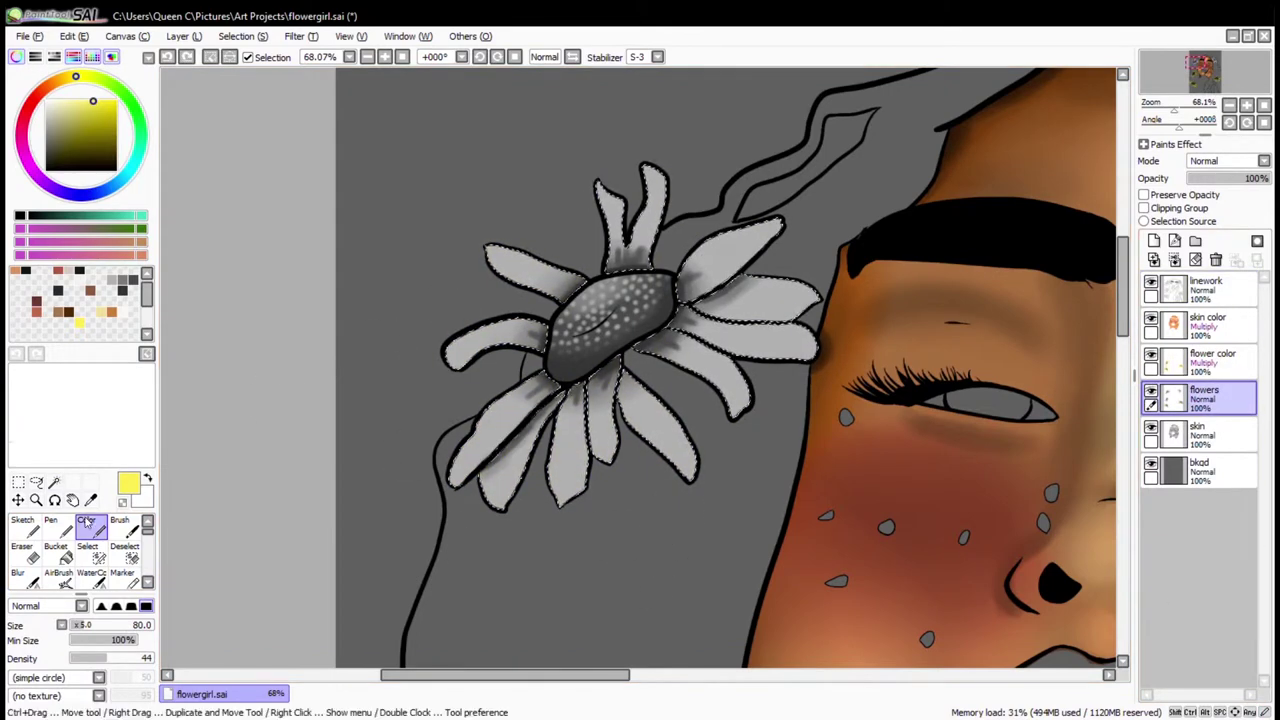
Paint near-white highlights on the petals on the flowers layer with the Color brush at sizes 35 and 16
left_click(133, 300)
key("bracketleft")
mouse_move(485, 472)
left_mouse_down()
mouse_move(500, 455)
mouse_move(566, 450)
left_mouse_up()
left_click_drag(500, 272, 520, 265)
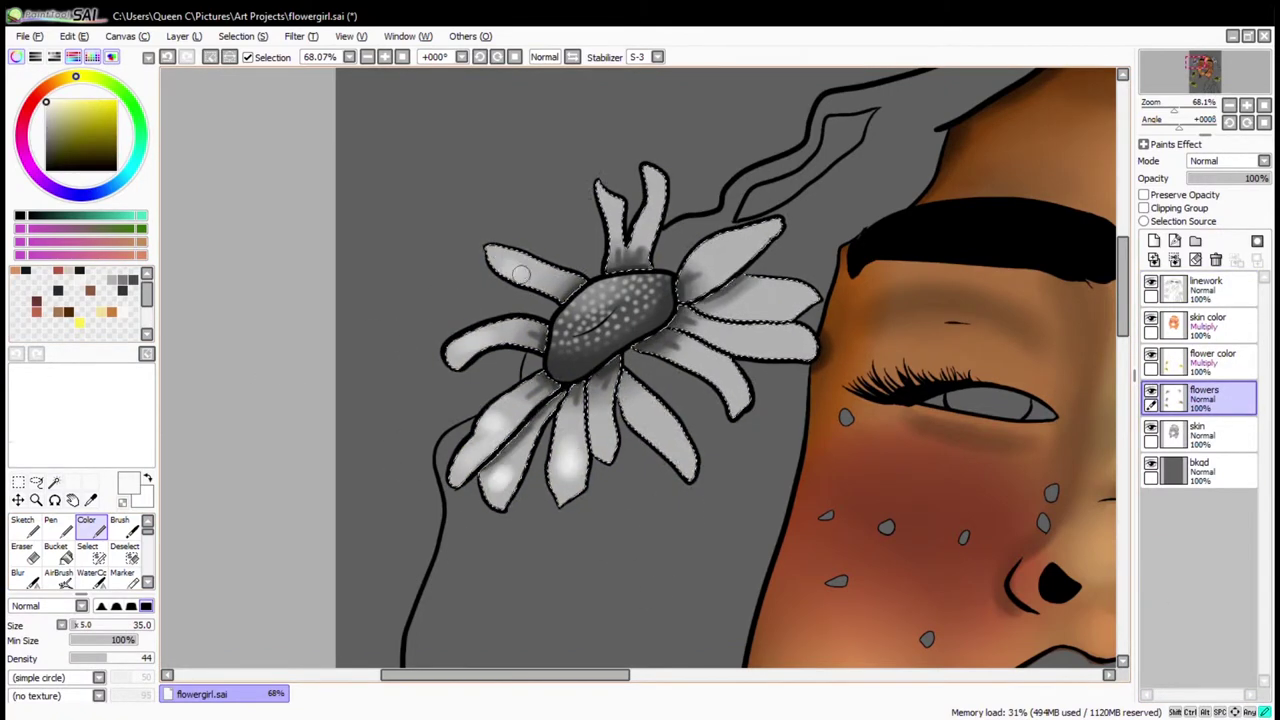
left_click_drag(640, 210, 650, 195)
left_click_drag(775, 297, 790, 300)
left_click(625, 380, "alt")
left_click_drag(630, 360, 617, 453)
left_click(630, 418, "alt")
left_click(672, 476, "alt")
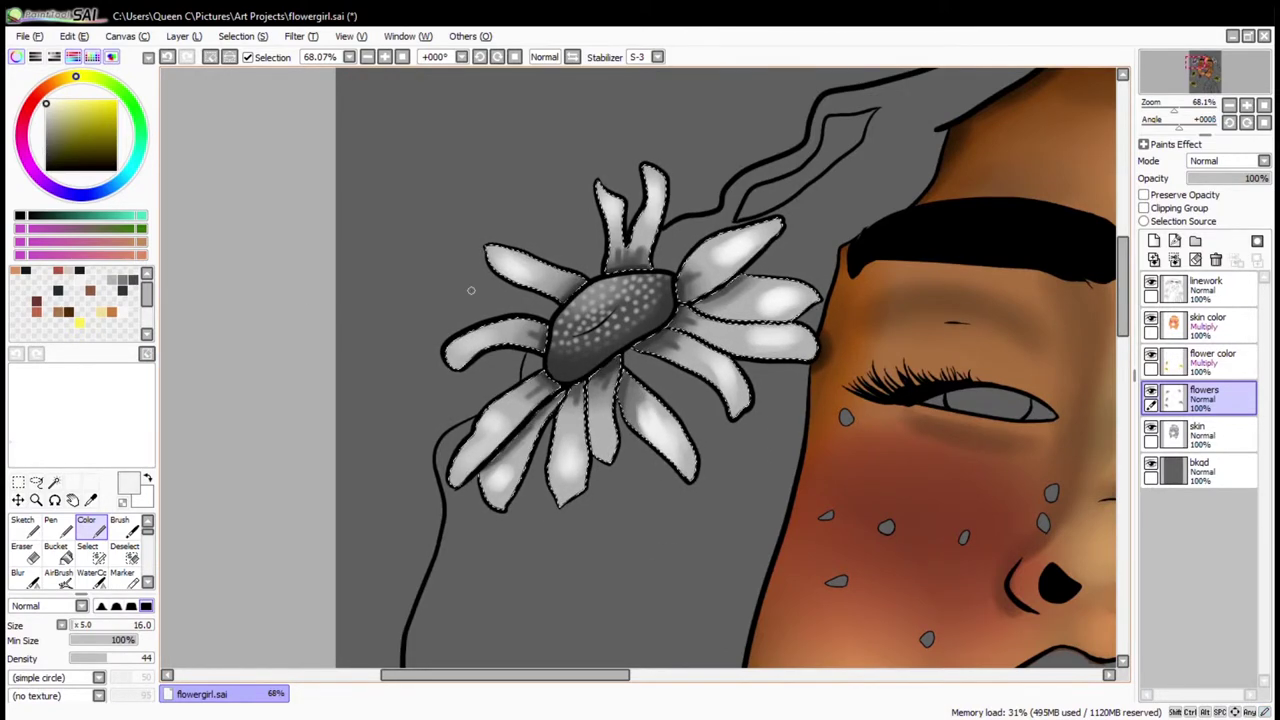
Paint the selected petals yellow on the flower color layer with an enlarged Color brush
left_click(1210, 360)
left_click(79, 321)
key("bracketright")
key("bracketright")
key("bracketright")
key("bracketright")
key("bracketright")
key("bracketright")
key("bracketright")
key("bracketright")
mouse_move(457, 443)
left_mouse_down()
mouse_move(434, 371)
mouse_move(733, 483)
mouse_move(770, 280)
left_mouse_up()
Paint golden brown at the petal bases with the Color brush at size 70, refining with size 20
left_click(99, 132)
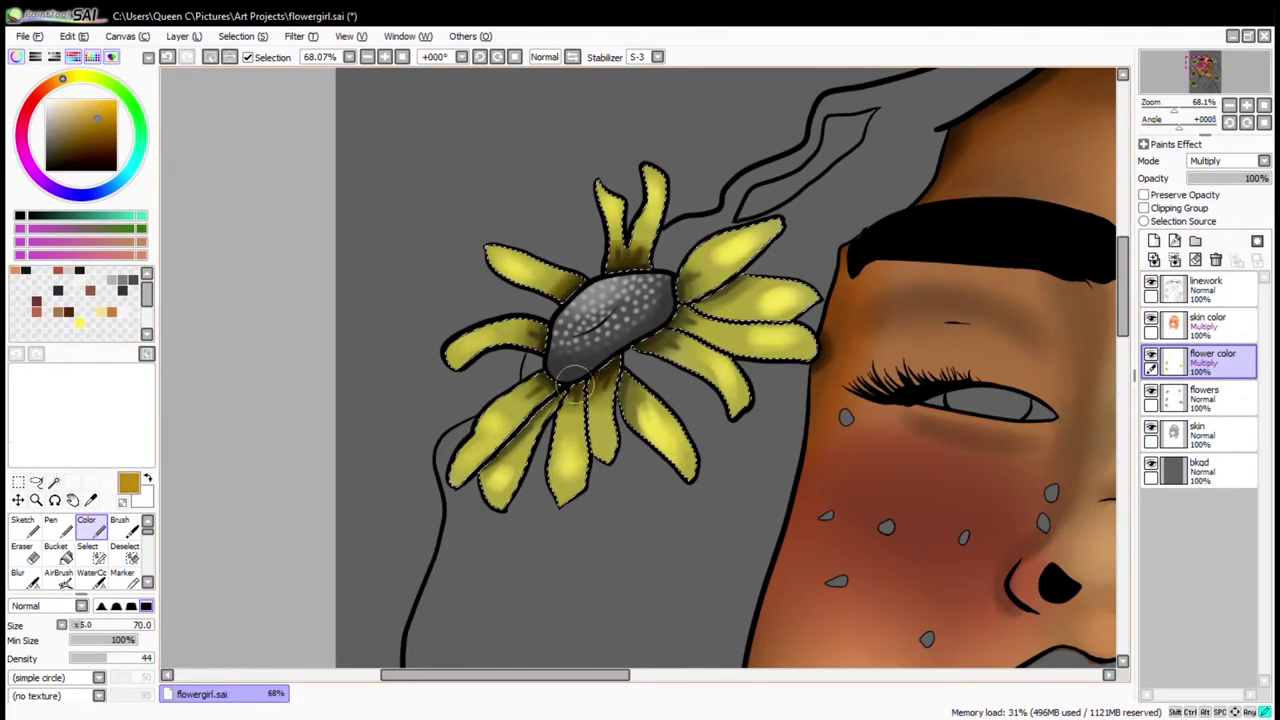
key("bracketleft")
key("bracketleft")
key("bracketleft")
key("bracketleft")
key("bracketleft")
key("bracketleft")
key("bracketleft")
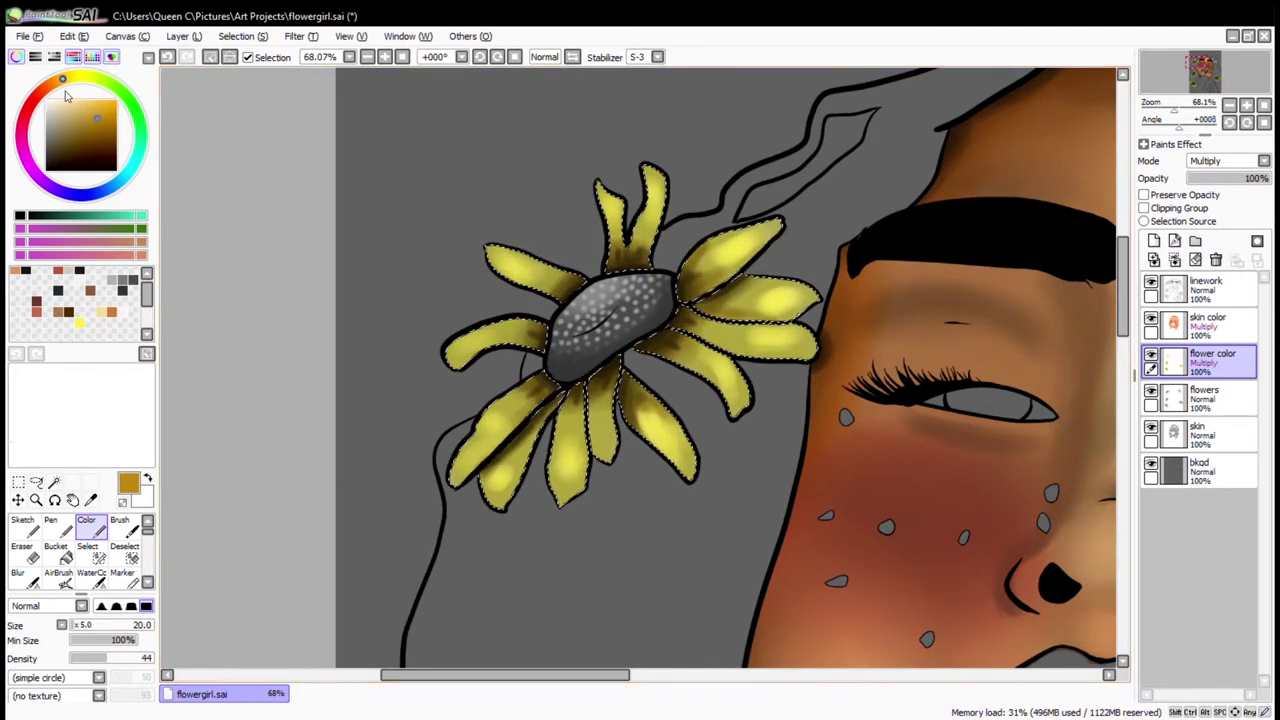
Deepen the petal bases with orange and dark reddish brown using the Color brush at size 25, and clear the selection
left_click(53, 83)
left_click(100, 110)
key("bracketright")
mouse_move(610, 250)
left_mouse_down()
mouse_move(500, 330)
mouse_move(480, 410)
mouse_move(585, 376)
left_mouse_up()
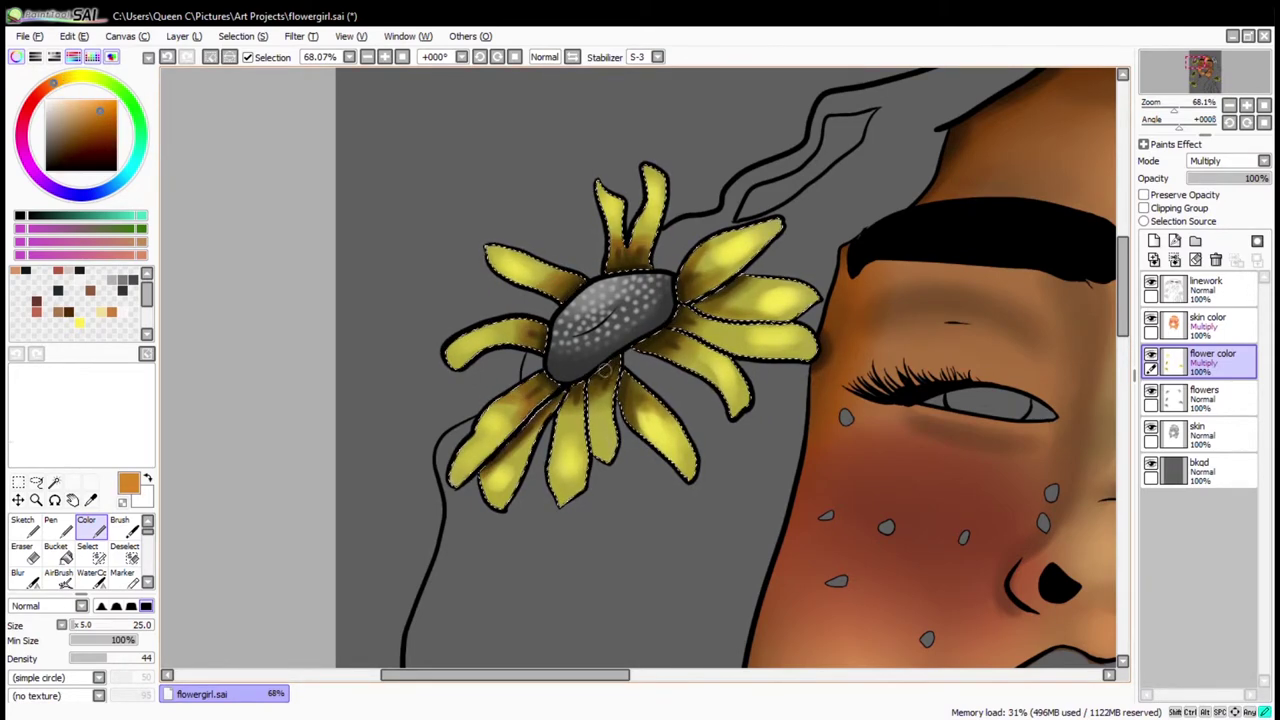
left_click(101, 142)
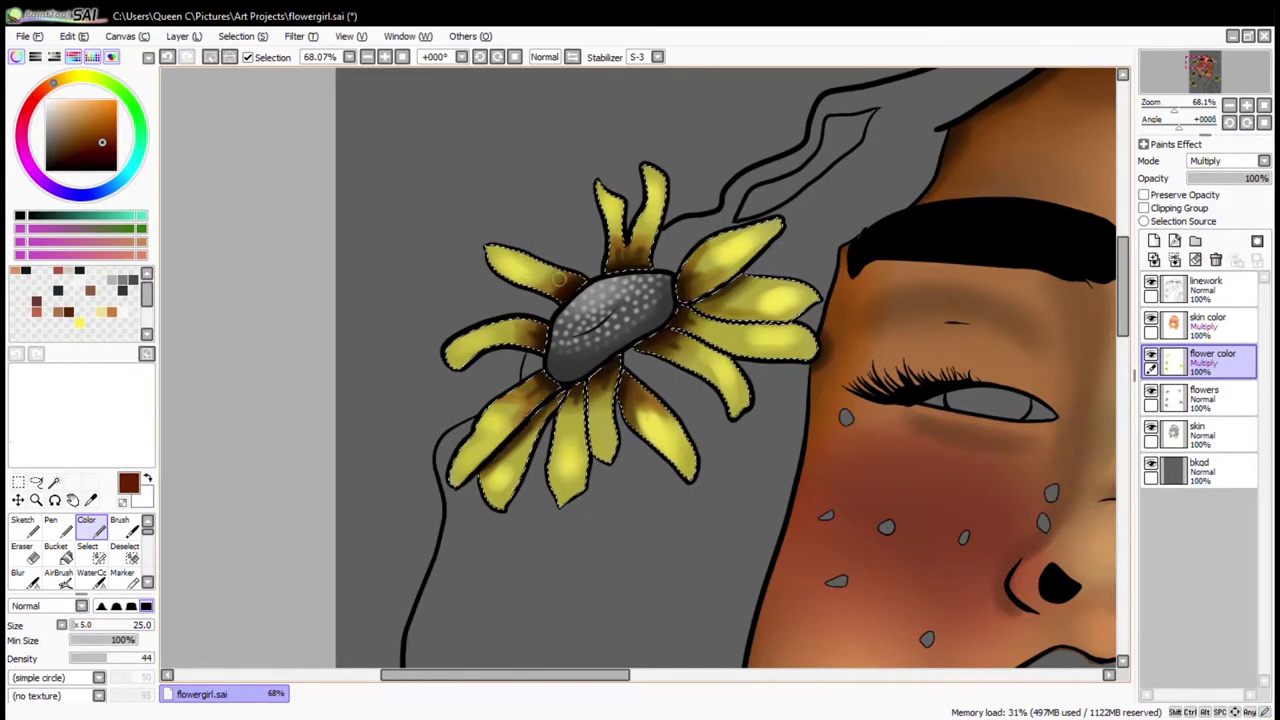
key("c")
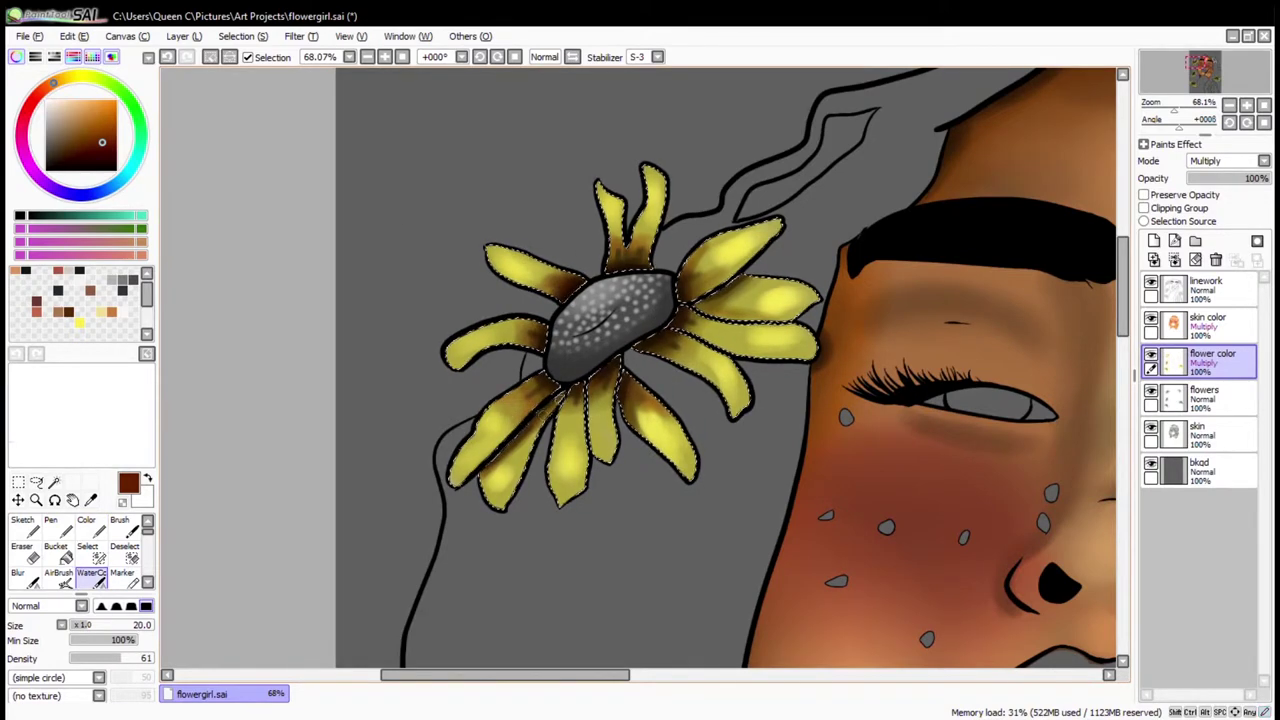
key("ctrl+d")
Select the daisy's center from the linework layer and paint it dark brown with orange on the flower color layer
left_click(1200, 286)
left_click(54, 482)
left_click(610, 315)
left_click(1200, 360)
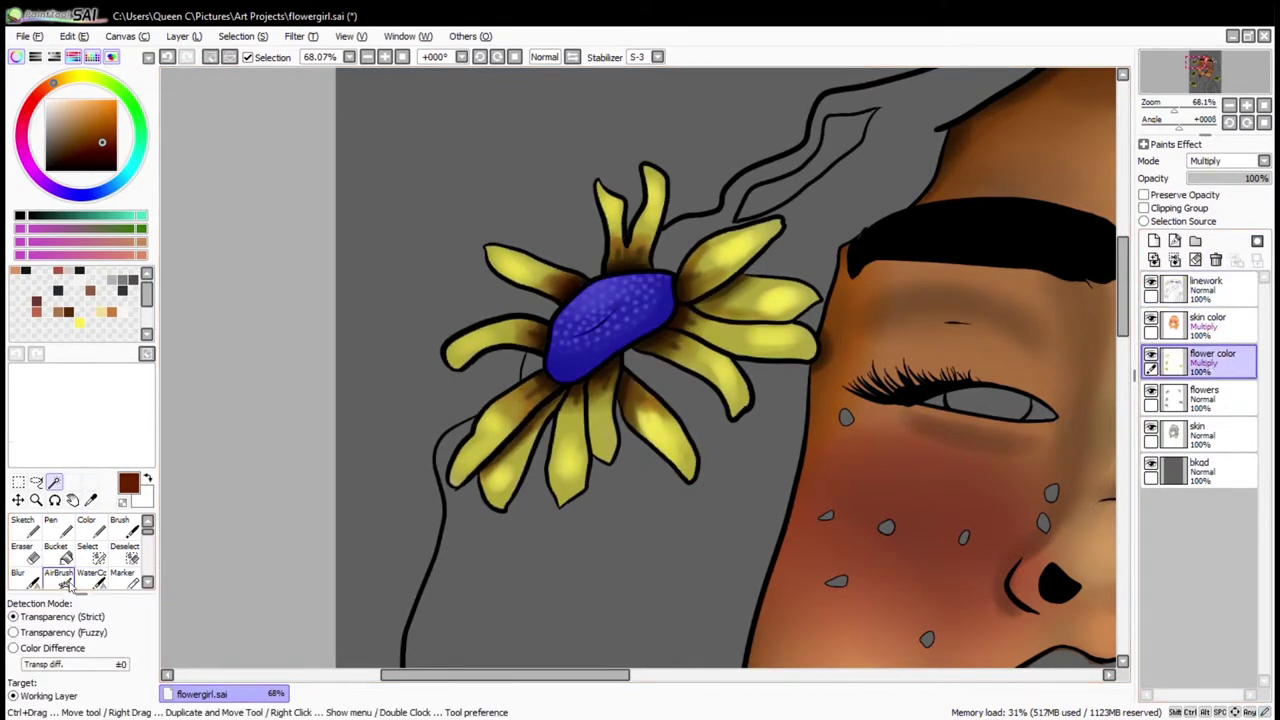
left_click(86, 525)
key("s")
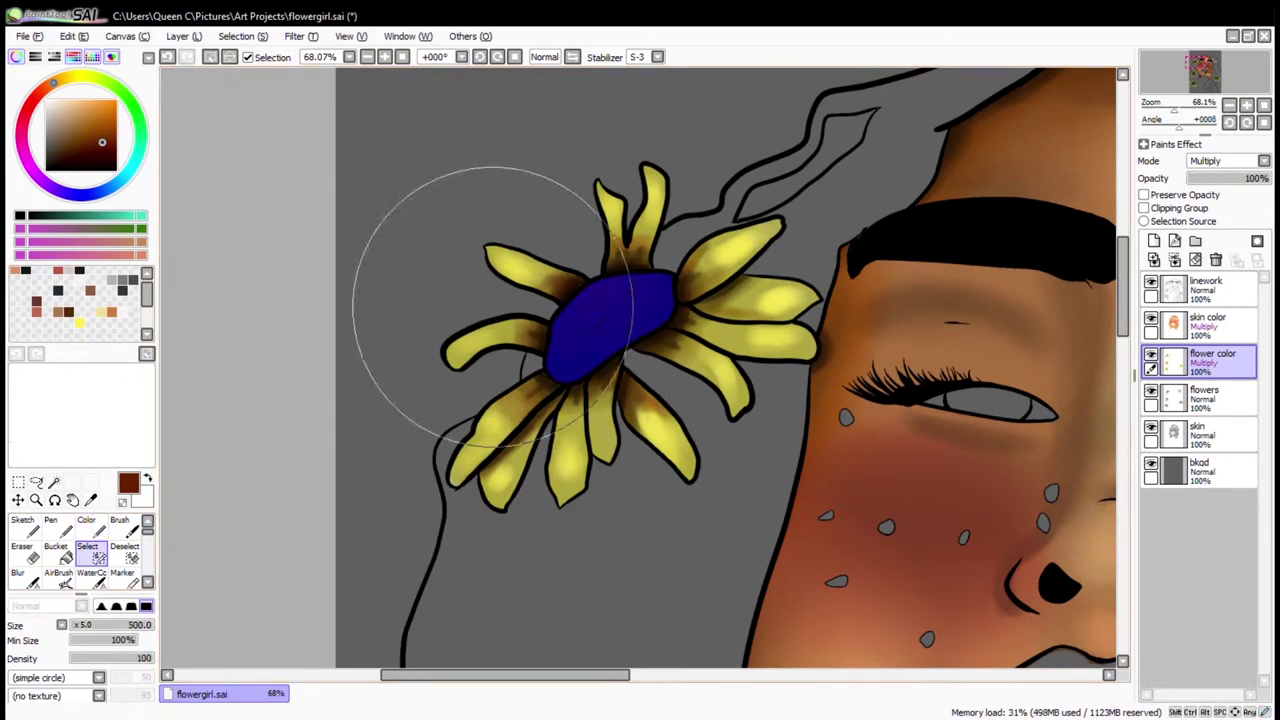
left_click(86, 525)
left_click(93, 101)
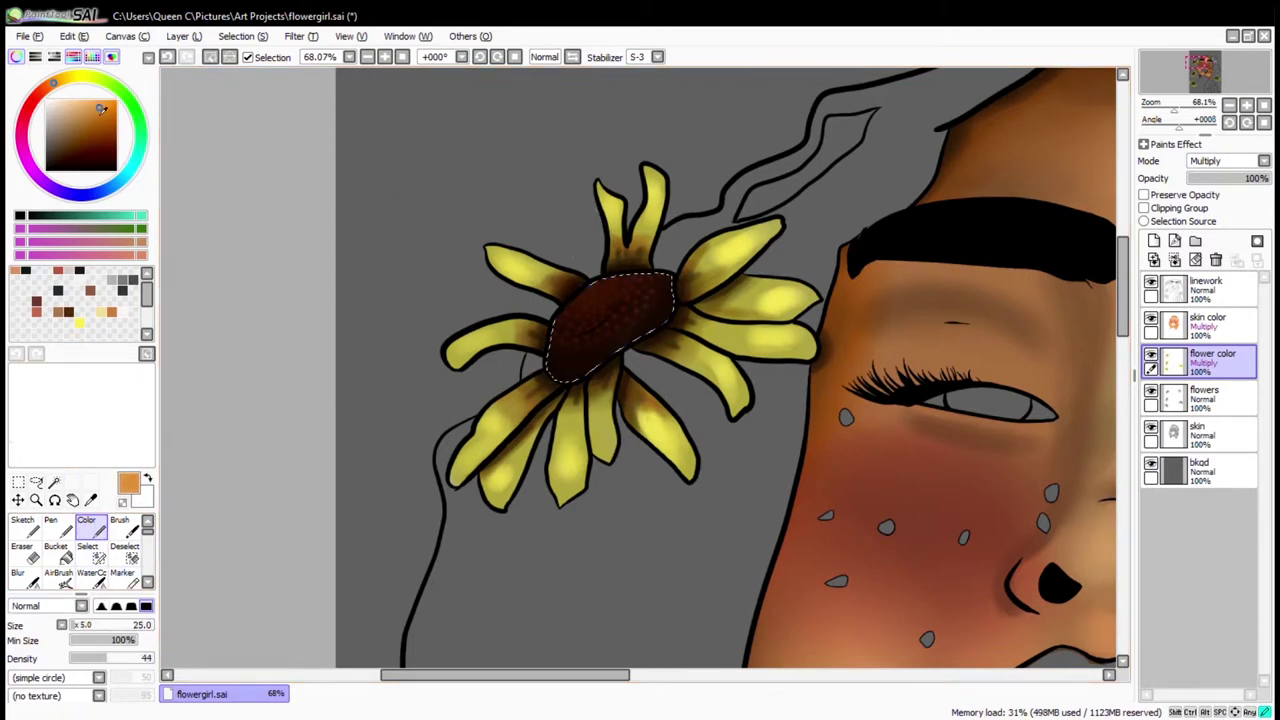
Select the petals of the uncolored daisy beside the forehead from the linework layer with the Magic Wand
scroll(956, 75, "down", 4)
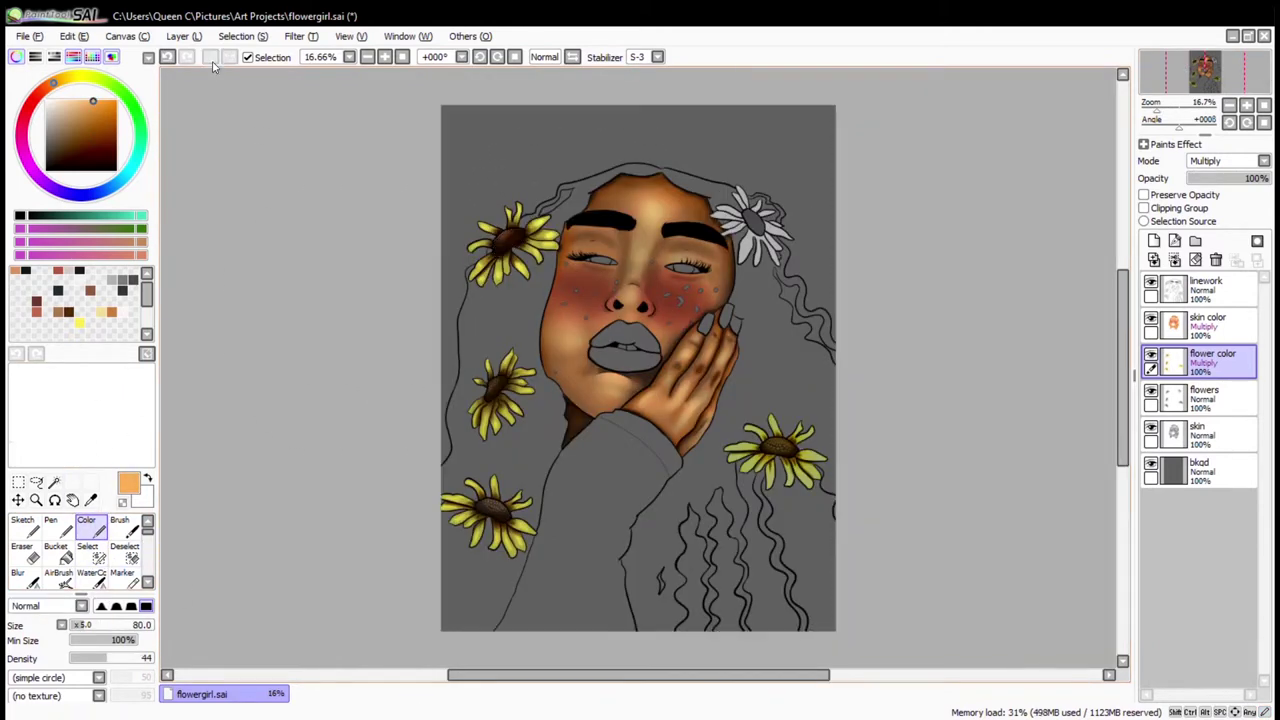
left_click(36, 499)
left_click_drag(444, 218, 907, 526)
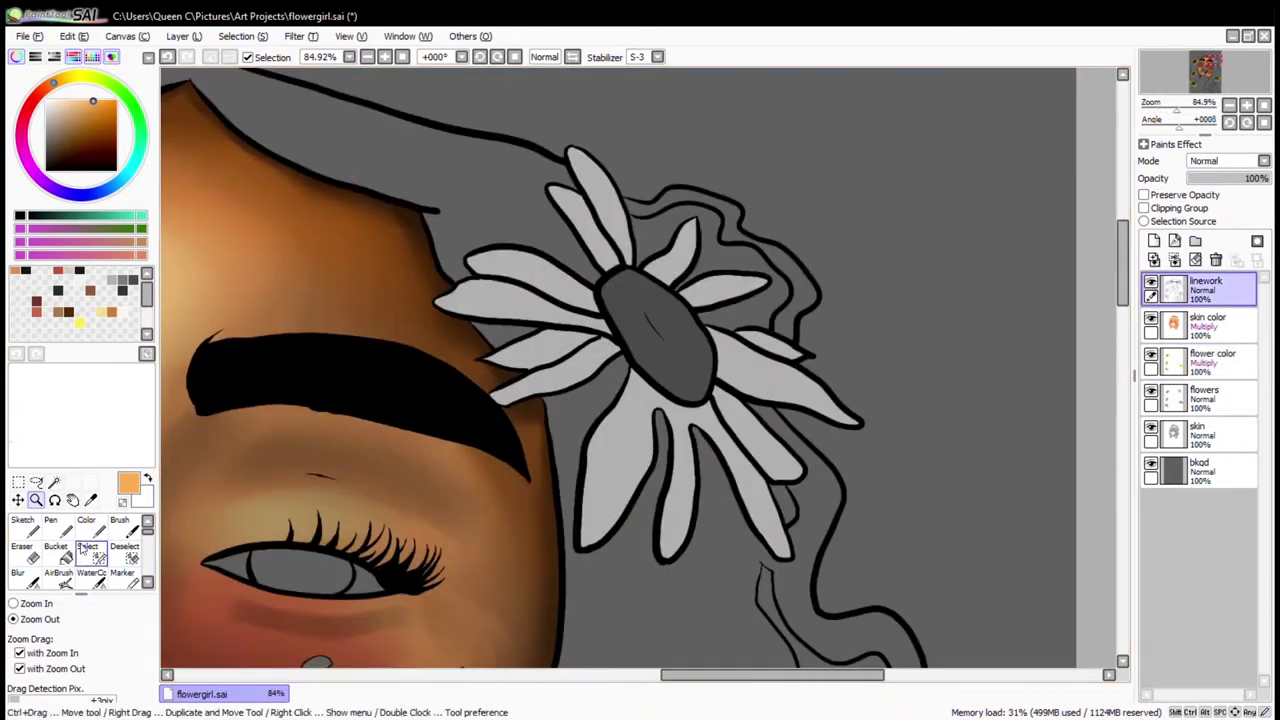
left_click(54, 482)
left_click(590, 215)
left_click(765, 520)
Shade the selected petals dark grey around the center on the flowers layer with the Color brush at size 14
left_click(1205, 398)
left_click(86, 520)
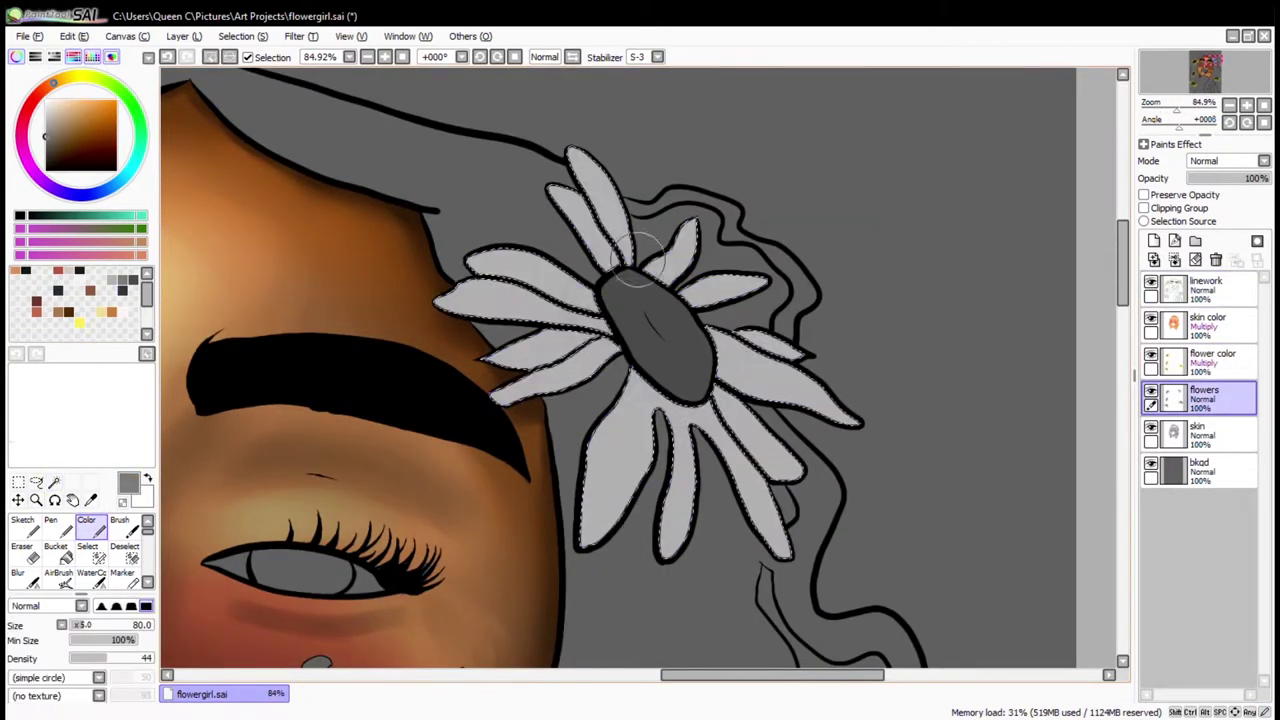
left_click(45, 150)
key("bracketleft")
key("bracketleft")
mouse_move(575, 398)
left_mouse_down()
mouse_move(590, 338)
mouse_move(636, 405)
left_mouse_up()
left_click_drag(725, 340, 805, 358)
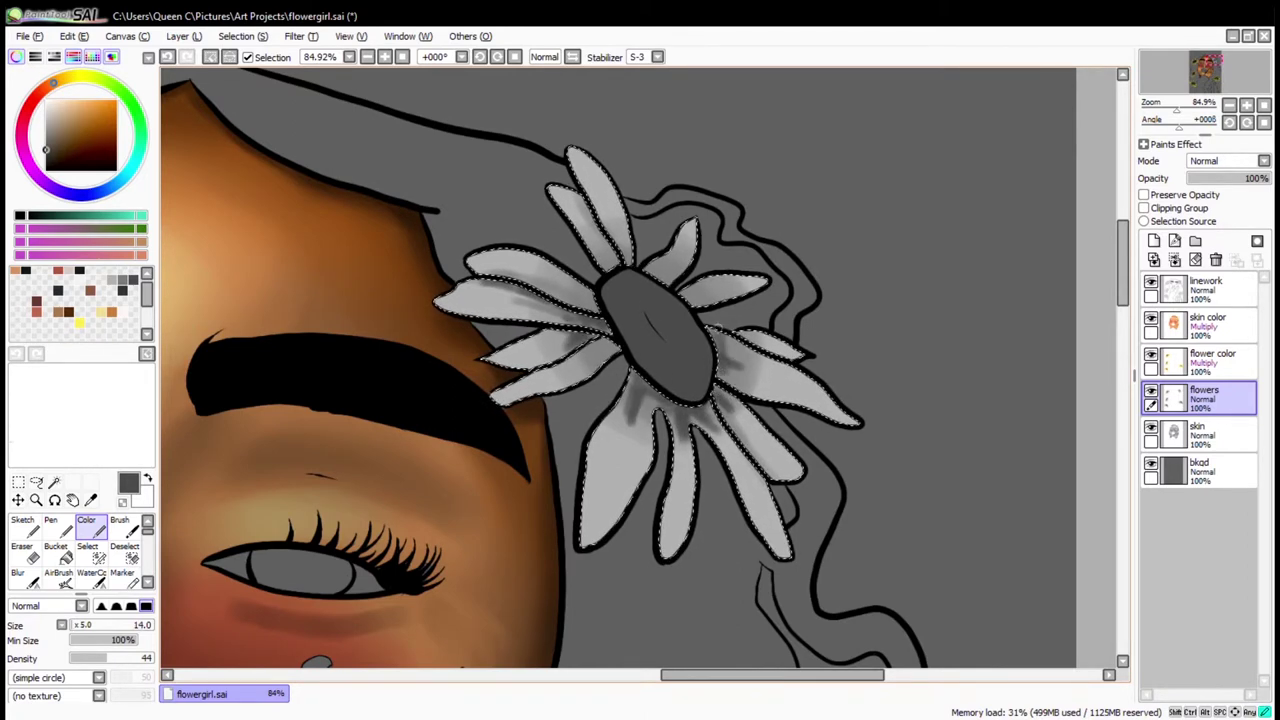
left_click_drag(745, 295, 611, 248)
left_click_drag(569, 291, 478, 298)
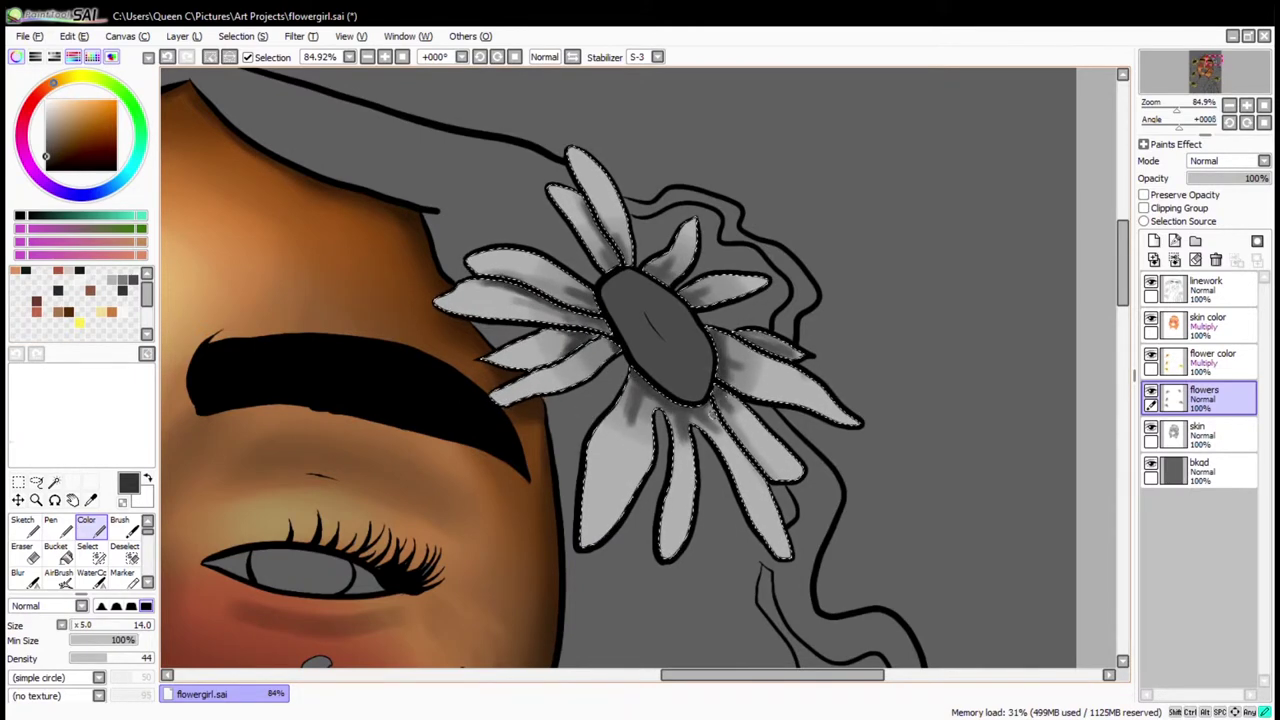
Paint light grey highlights along the petals with the Color brush at size 14, and clear the selection
left_click(568, 342, "alt")
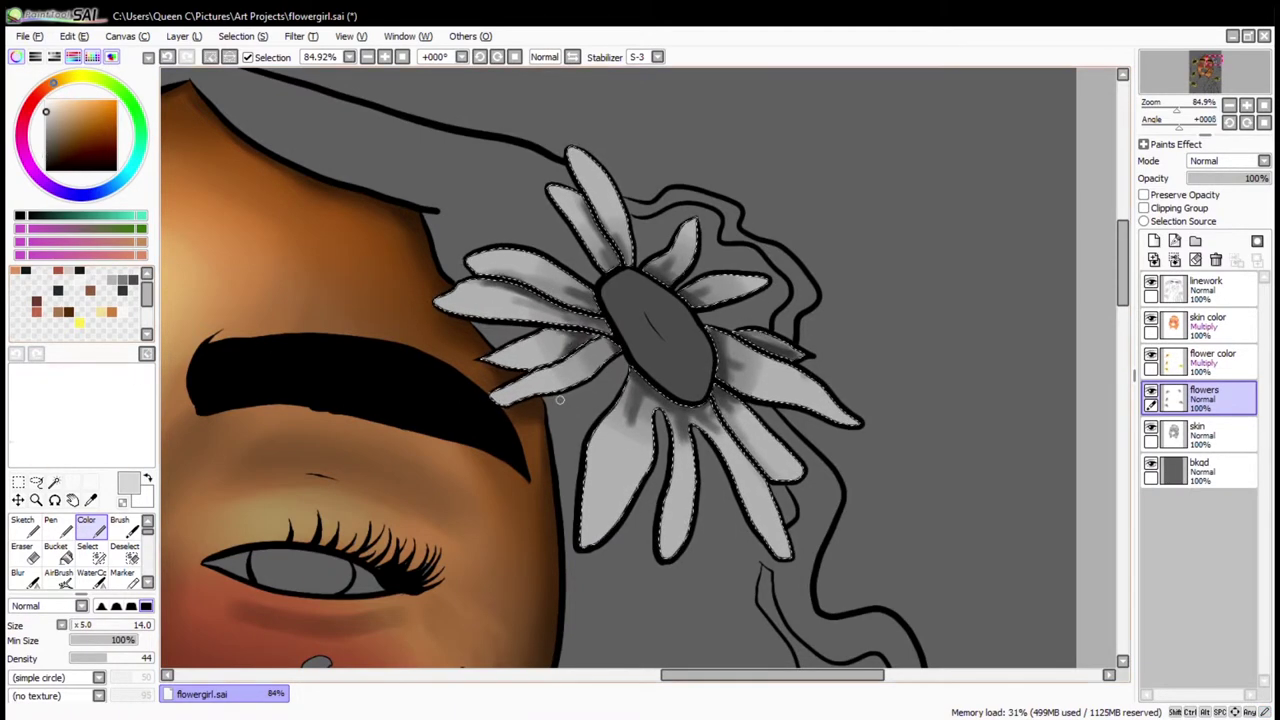
left_click_drag(604, 490, 610, 462)
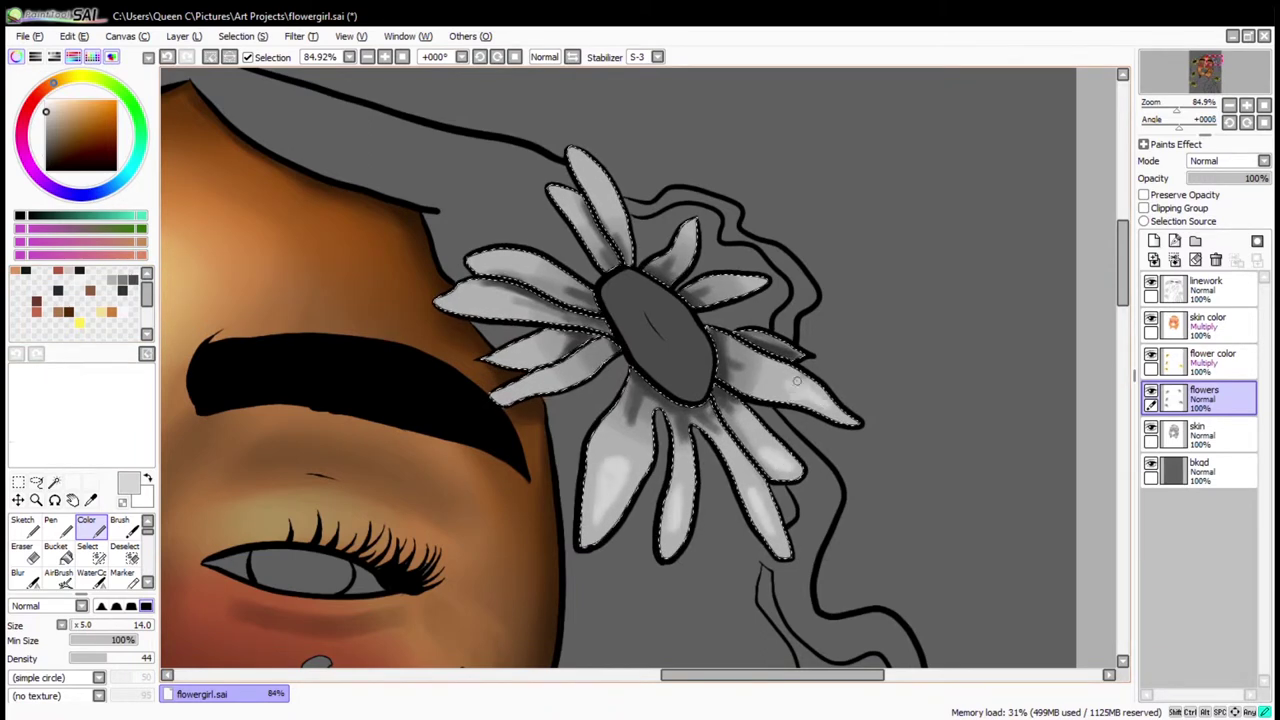
left_click_drag(612, 345, 540, 322)
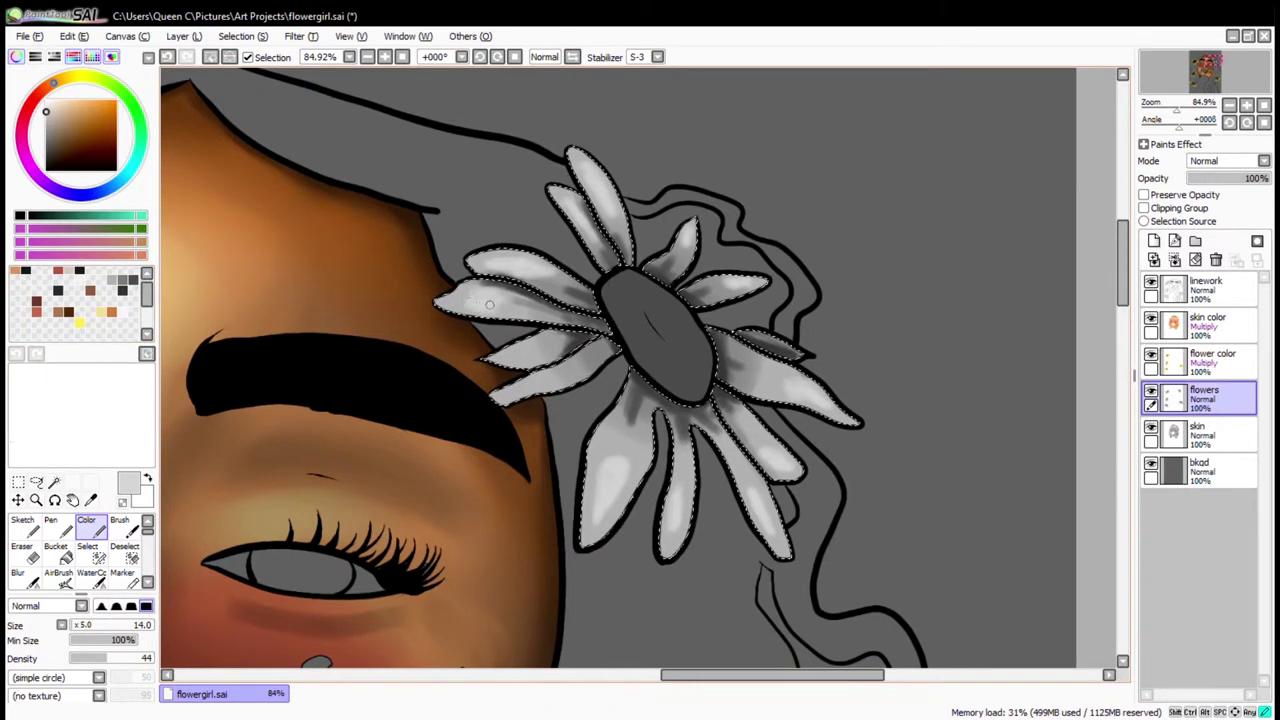
left_click_drag(533, 276, 590, 300)
left_click(211, 57)
Select the daisy's oval center from the linework layer and make the flowers layer active for painting
left_click(1205, 288)
left_click(54, 482)
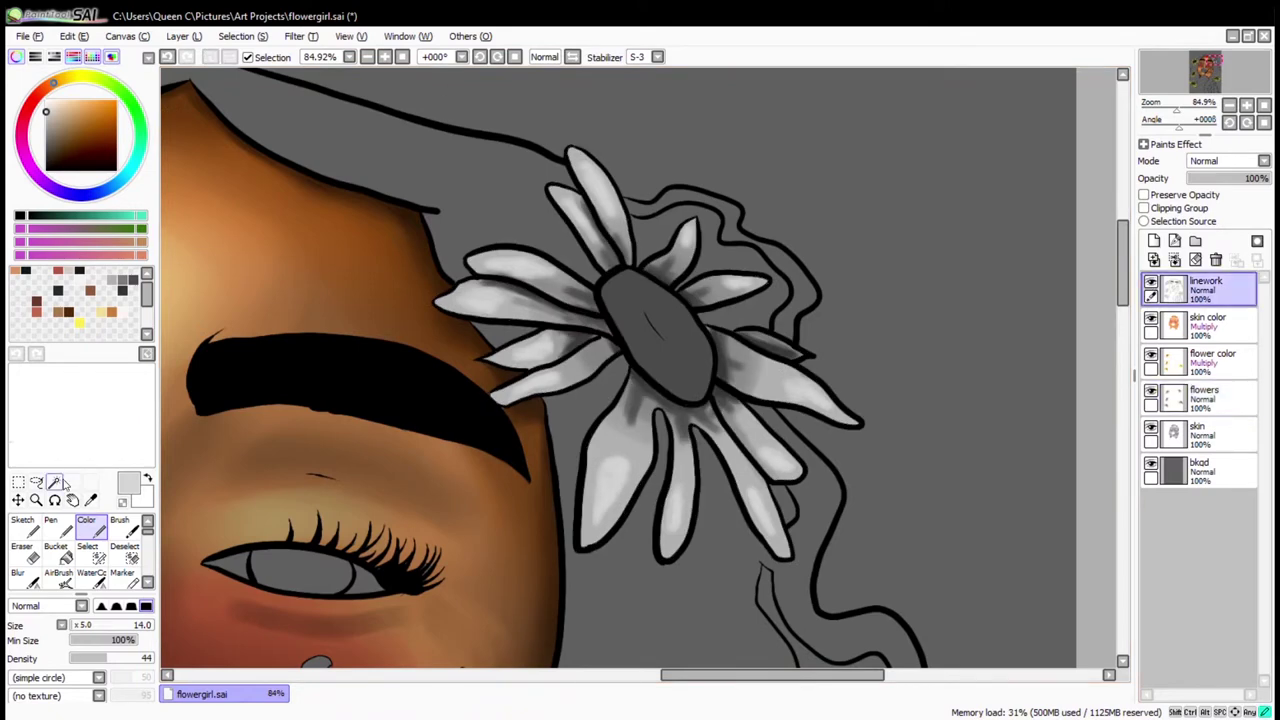
left_click(655, 340)
left_click(1205, 398)
scroll(655, 340, "up", 5)
Fill the oval center with rows of light grey dots using the Color brush at size 9
left_click(86, 528)
key("bracketleft")
key("bracketleft")
key("bracketleft")
left_click_drag(522, 160, 468, 186)
left_click(443, 218)
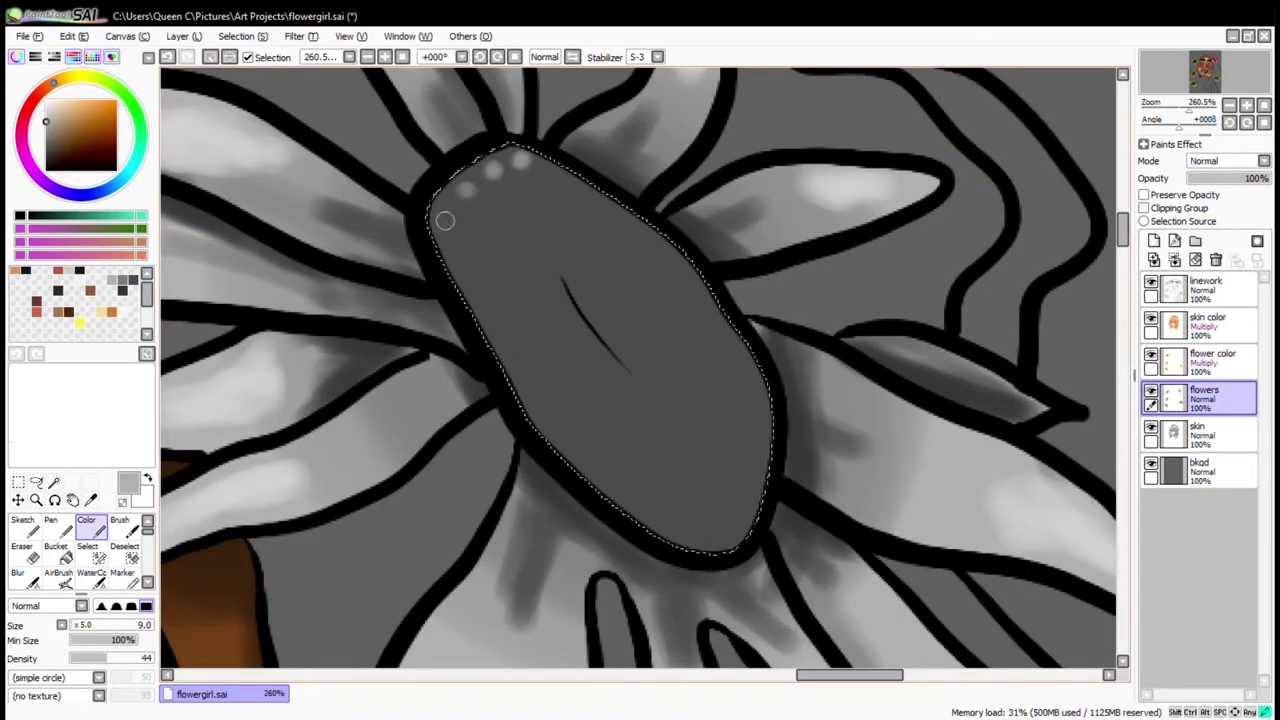
left_click(553, 178)
left_click(589, 198)
left_click(622, 222)
left_click(660, 250)
left_click(687, 282)
left_click(710, 313)
left_click(748, 378)
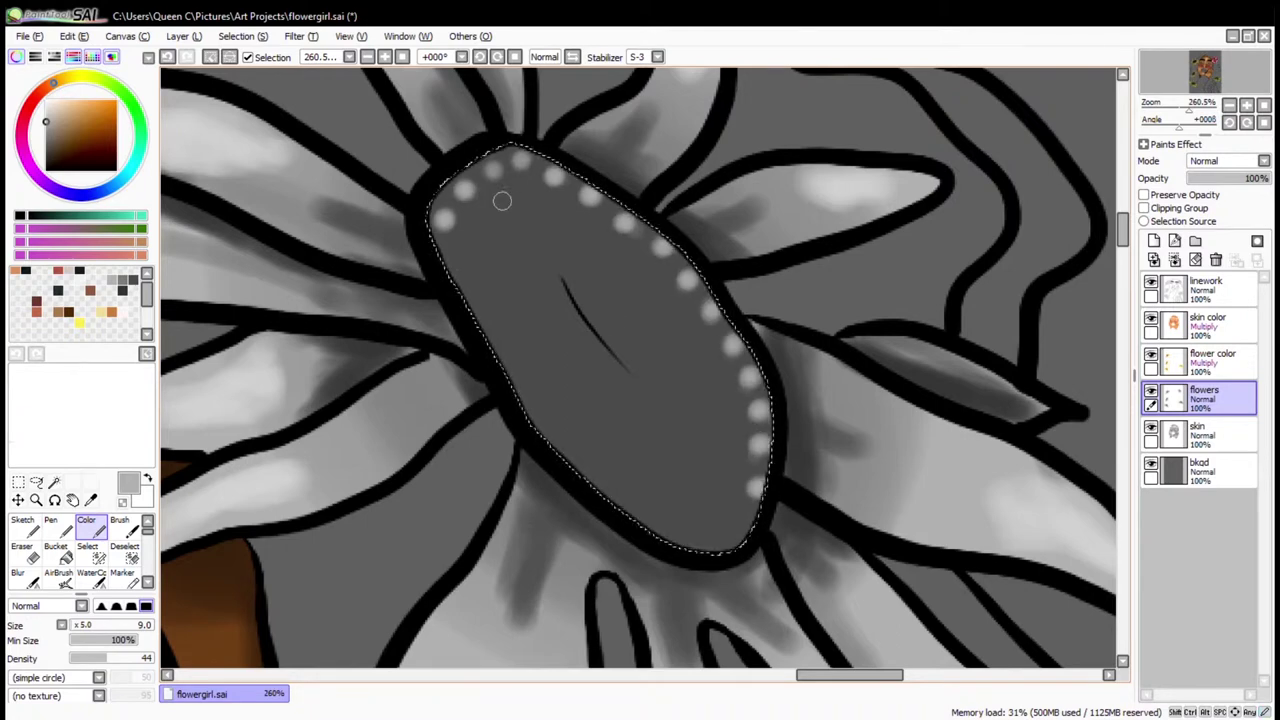
left_click(667, 315)
left_click(689, 344)
left_click(709, 375)
left_click(721, 407)
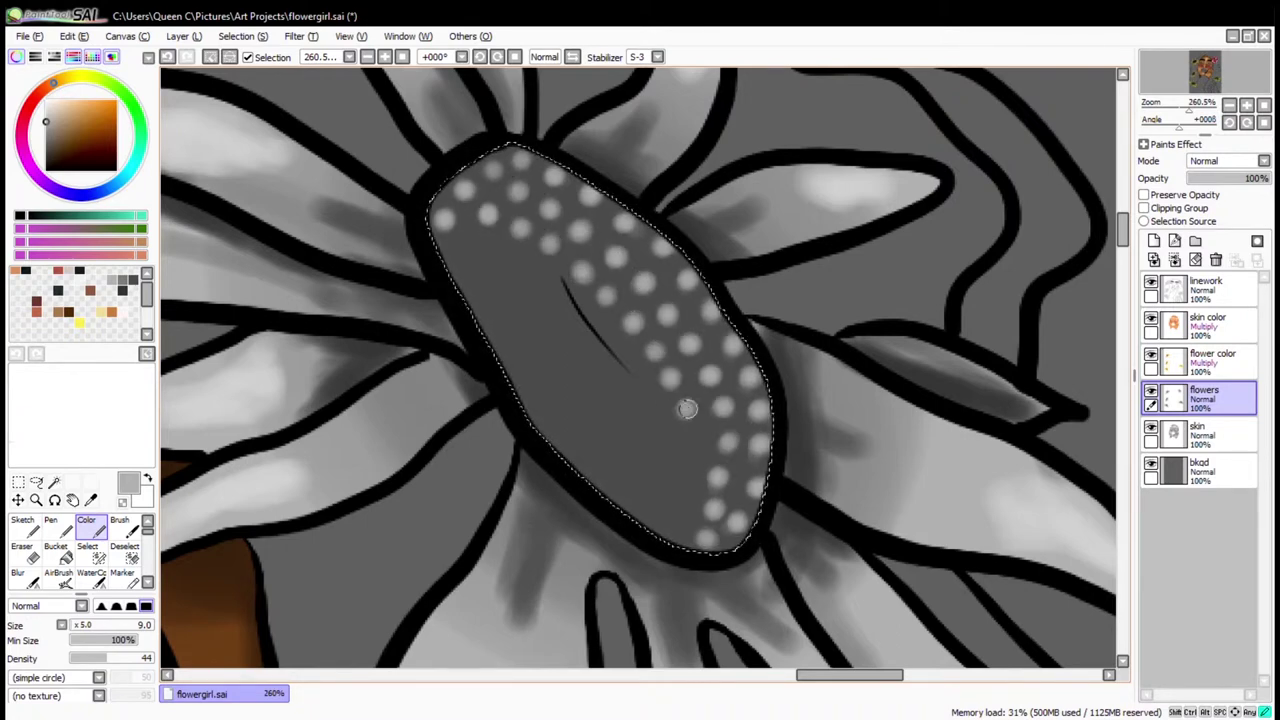
left_click(474, 247)
left_click(507, 262)
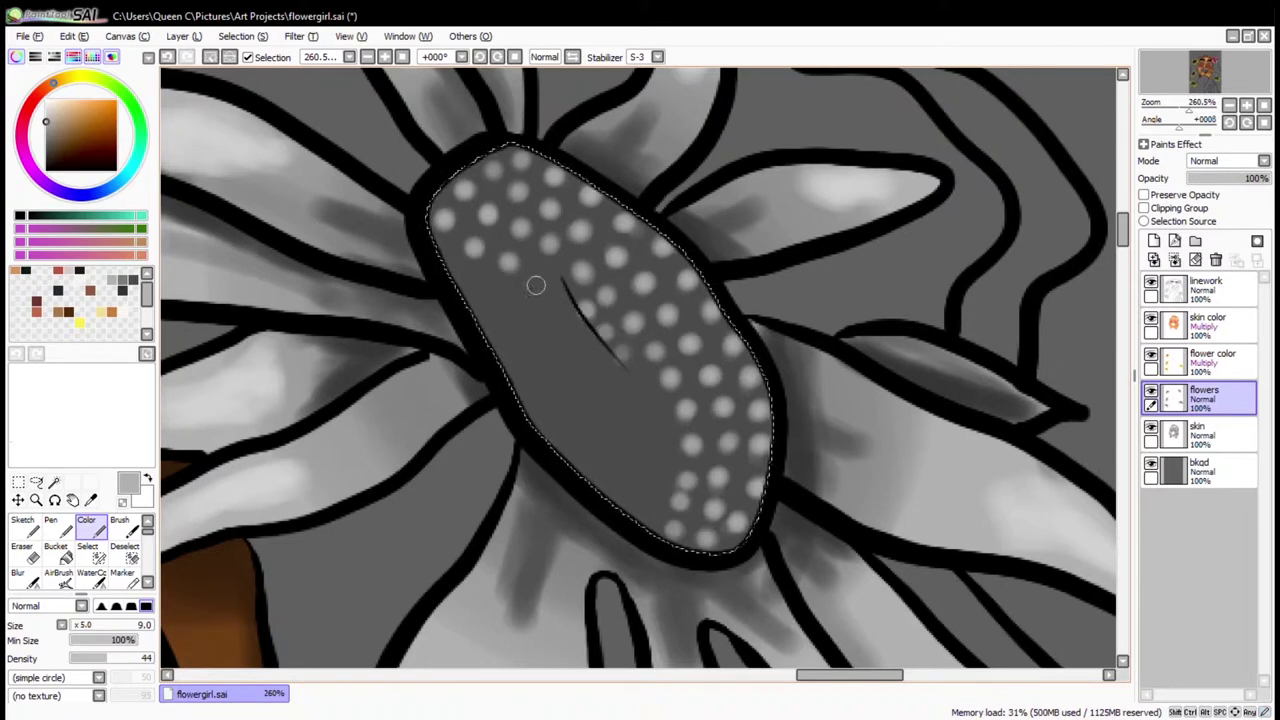
left_click(624, 392)
left_click(501, 308)
left_click(538, 340)
left_click(565, 375)
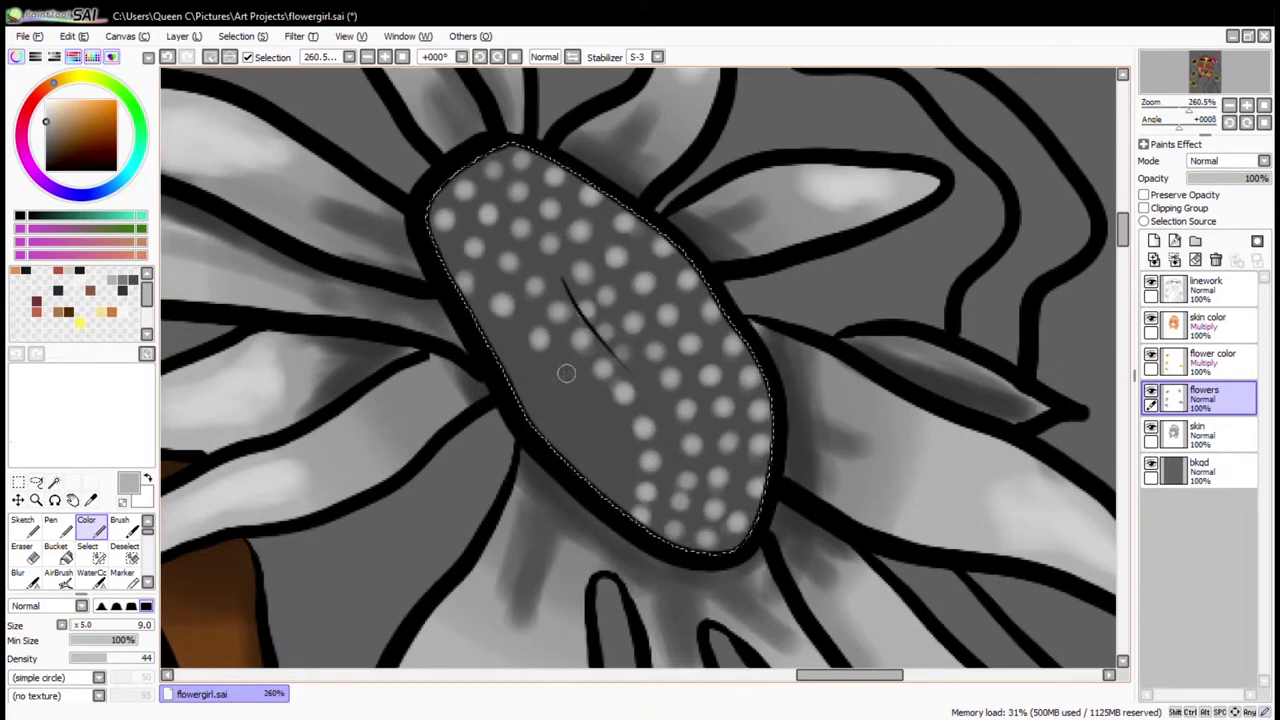
left_click(589, 408)
left_click(604, 440)
Shade the lower and petal-side edges of the dotted center dark grey with the Color brush at size 40
left_click(410, 435, "alt")
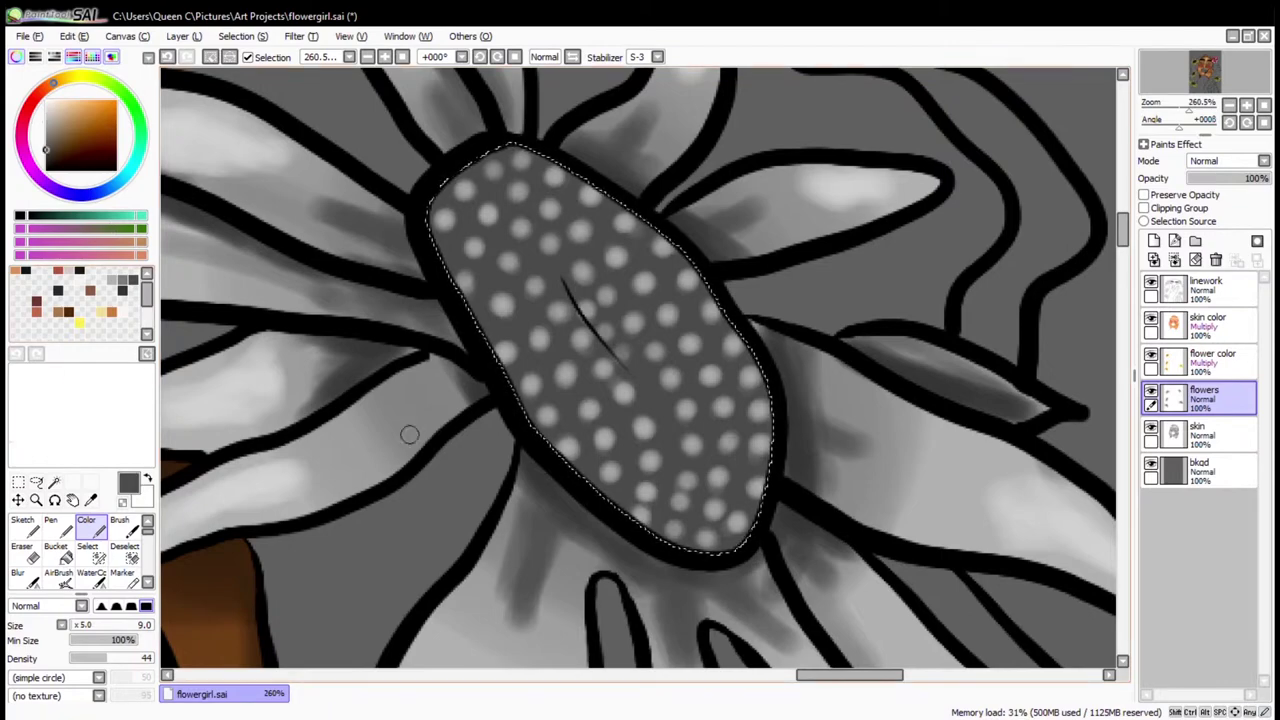
key("bracketright")
key("bracketright")
key("bracketright")
key("bracketright")
key("bracketright")
key("bracketright")
key("bracketright")
key("bracketright")
key("bracketright")
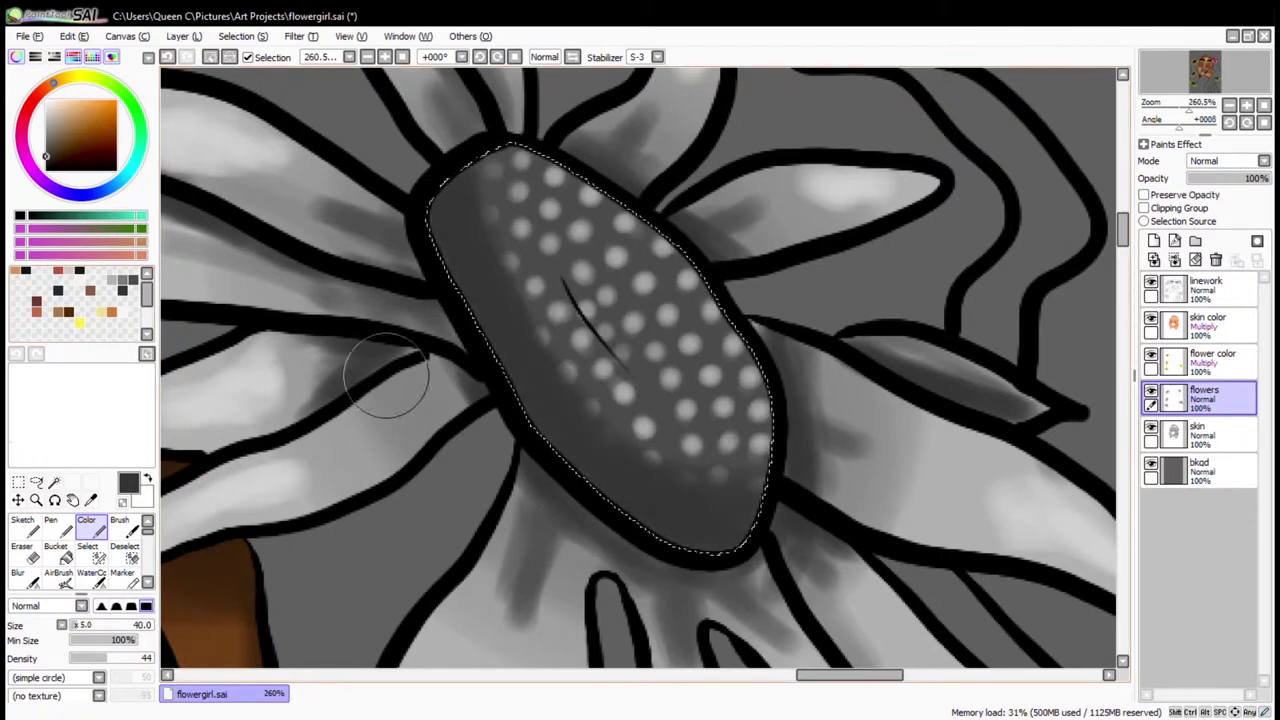
left_click(843, 591, "alt")
Select all petals of this daisy and paint them yellow on the flower color layer with the Color brush at size 200
scroll(843, 591, "down", 8)
scroll(394, 194, "up", 5)
left_click(1212, 360)
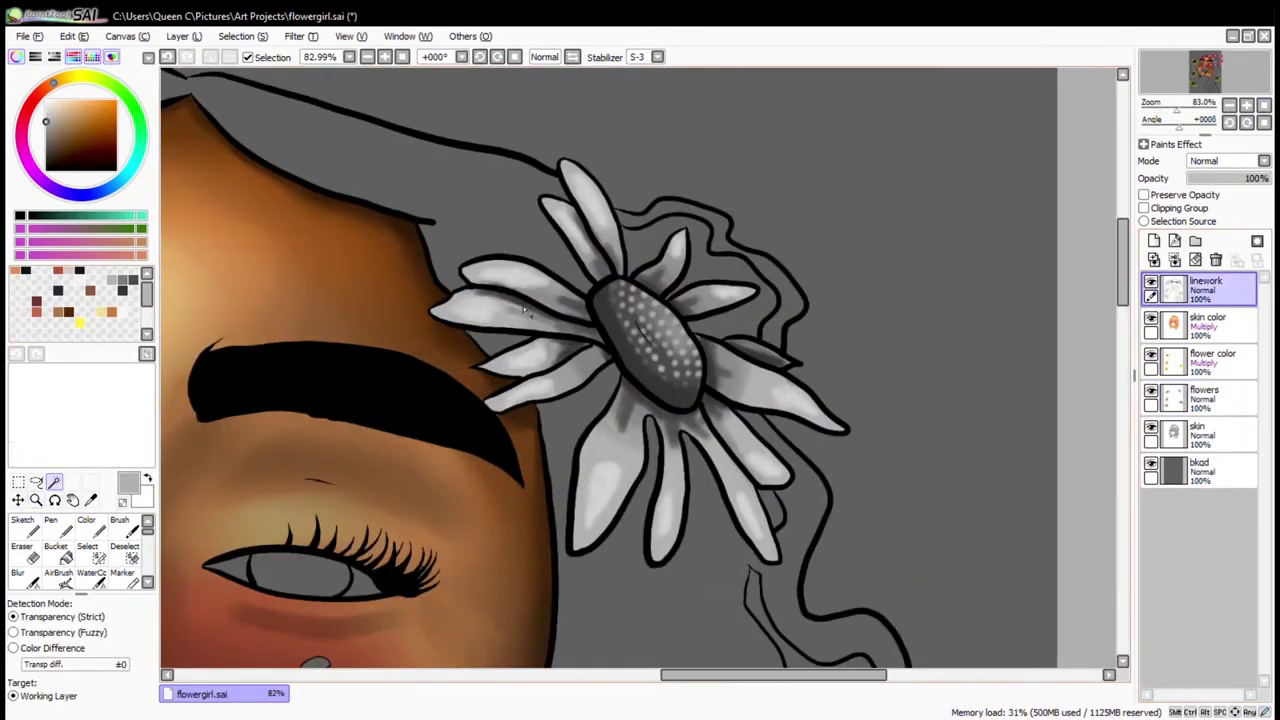
left_click(580, 230)
left_click(680, 450)
left_click(80, 322)
left_click(86, 521)
left_click_drag(520, 280, 740, 460)
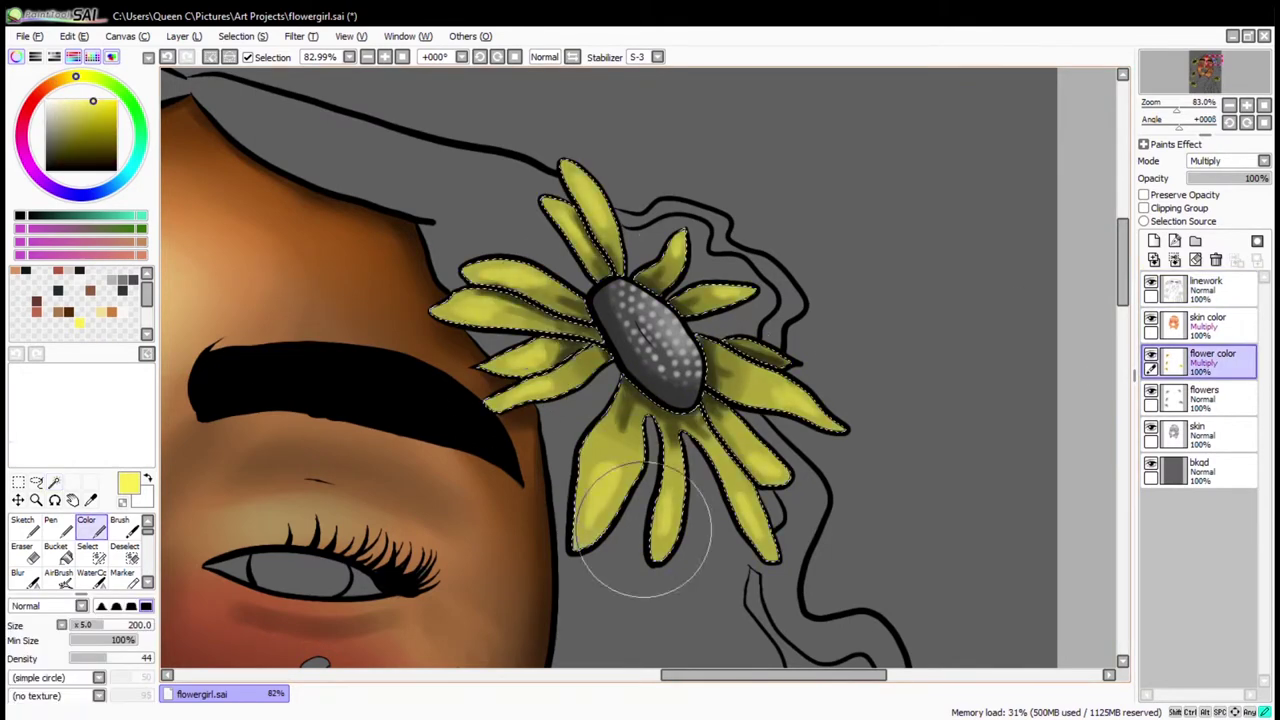
Paint brown at the petal bases and light yellow toward the tips, refining with the Color brush at size 30
mouse_move(697, 352)
left_mouse_down()
mouse_move(580, 300)
mouse_move(720, 440)
mouse_move(560, 330)
mouse_move(696, 298)
left_mouse_up()
left_click(83, 128)
mouse_move(575, 306)
left_mouse_down()
mouse_move(700, 420)
mouse_move(588, 228)
left_mouse_up()
left_click(800, 398, "alt")
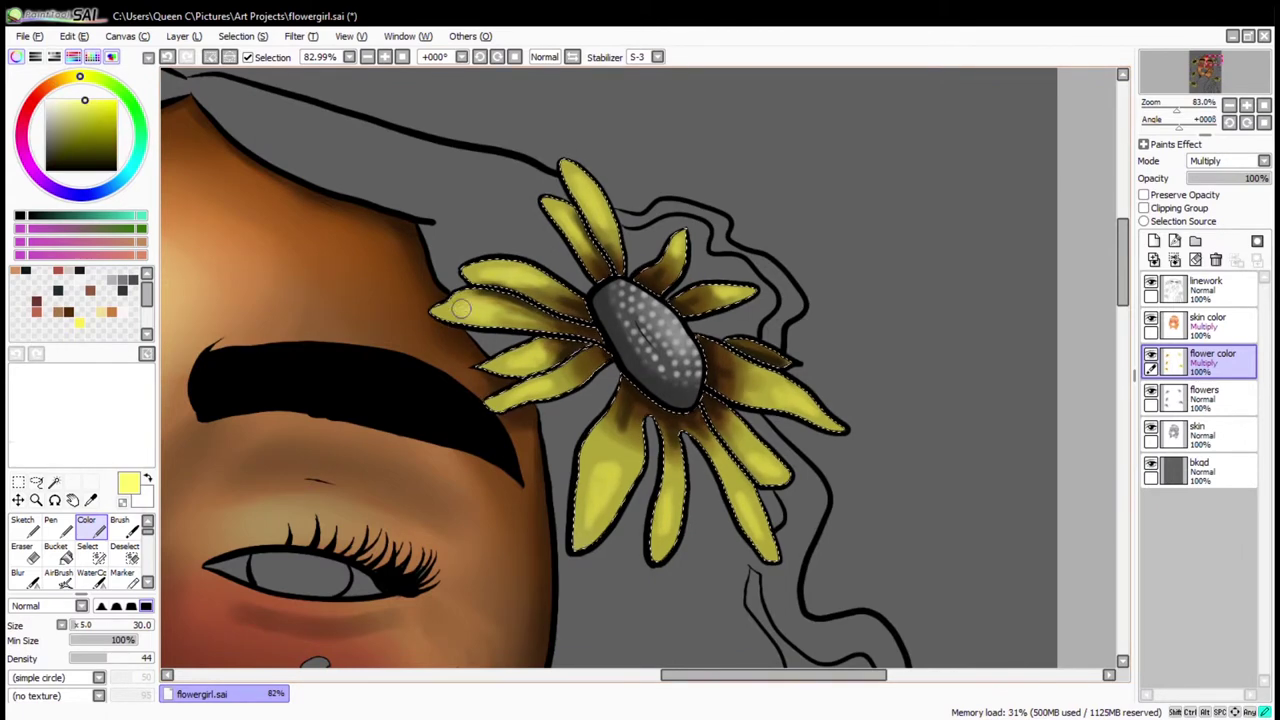
left_click_drag(720, 430, 520, 290)
left_click_drag(595, 240, 500, 290)
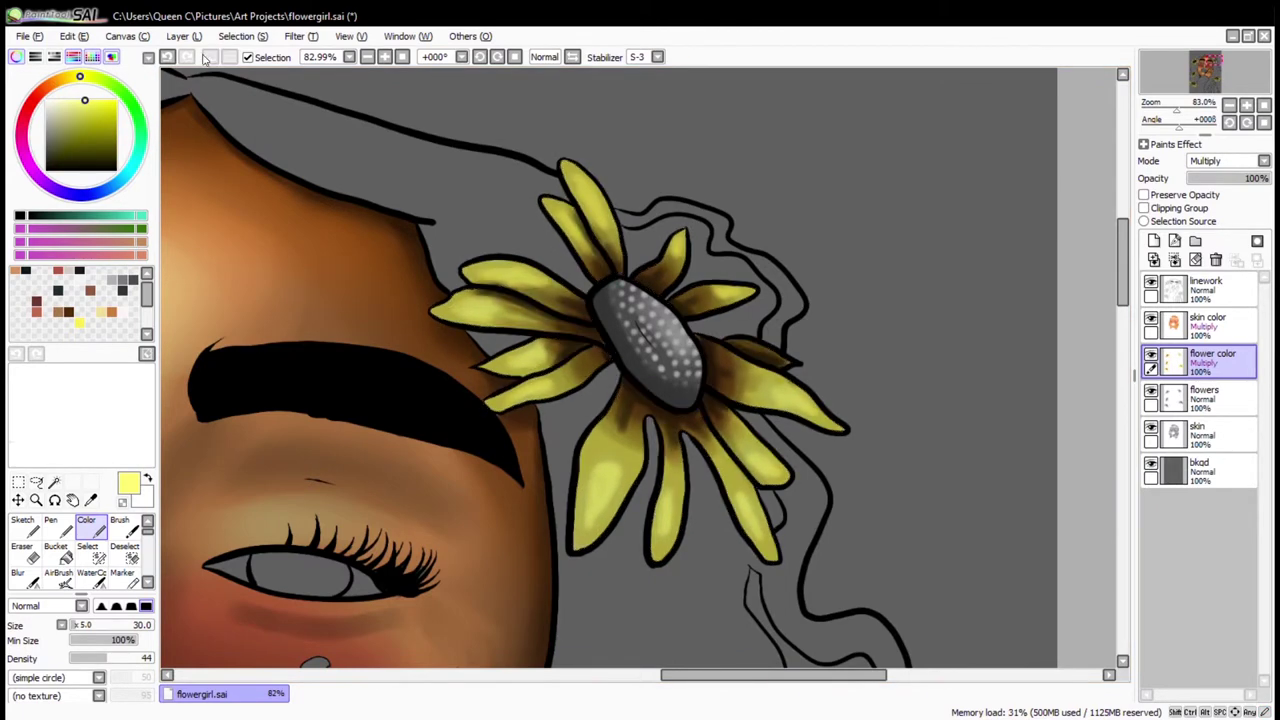
Select the daisy's dotted center from the linework layer and paint it dark brown with golden orange on the flower color layer
left_click(54, 482)
left_click(1205, 290)
left_click(645, 345)
left_click(1213, 362)
left_click(101, 137)
left_click(86, 525)
left_click_drag(610, 300, 690, 395)
left_click_drag(650, 290, 700, 380)
left_click_drag(620, 340, 680, 400)
left_click(108, 111)
mouse_move(620, 300)
left_mouse_down()
mouse_move(690, 390)
mouse_move(650, 320)
left_mouse_up()
key("Home")
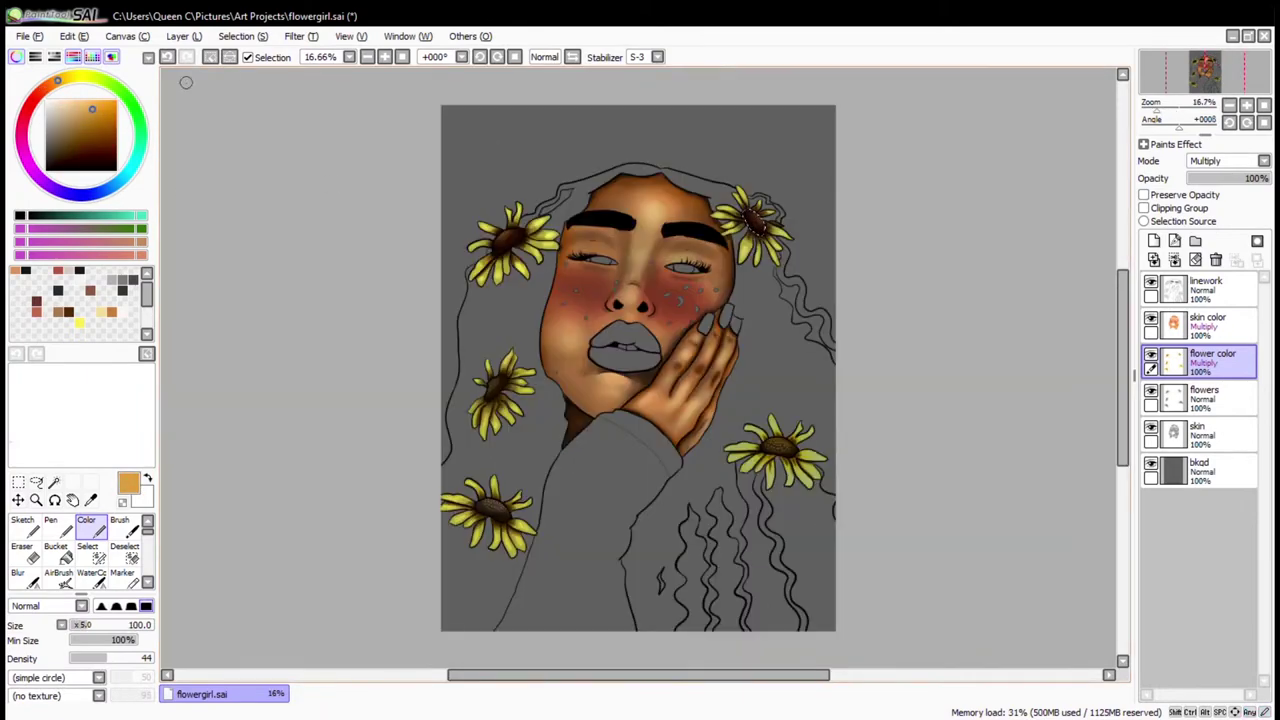